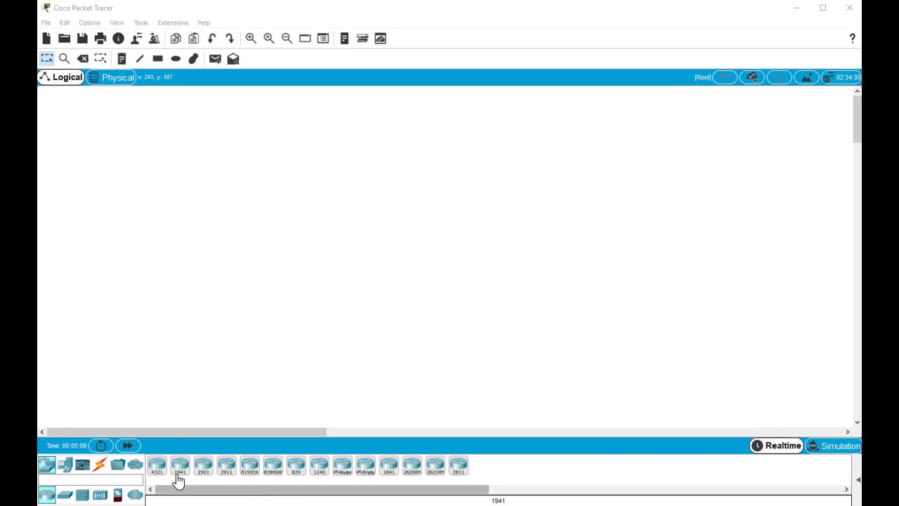
Place two 1841 routers side by side in the middle of the workspace
{"action": "left_click", "coordinate": [390, 468]}
{"action": "left_click", "coordinate": [364, 274]}
{"action": "left_click", "coordinate": [335, 247]}
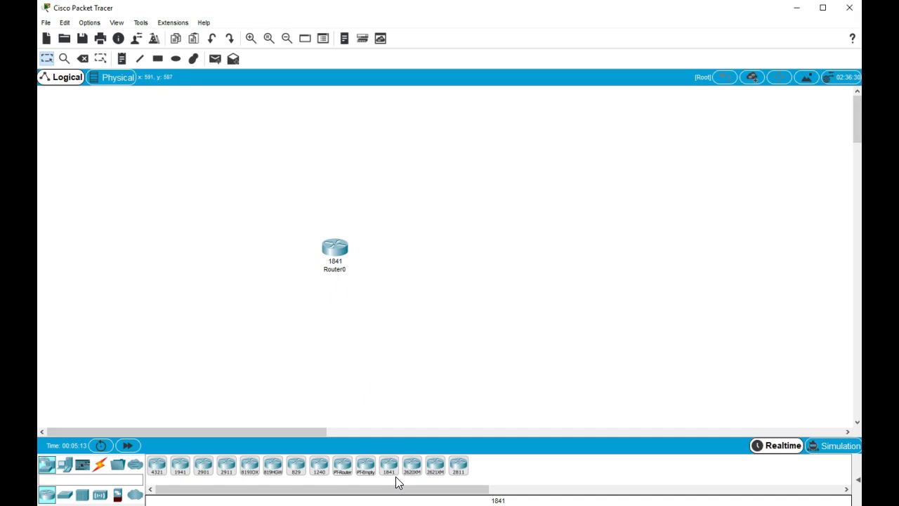
{"action": "left_click", "coordinate": [445, 258]}
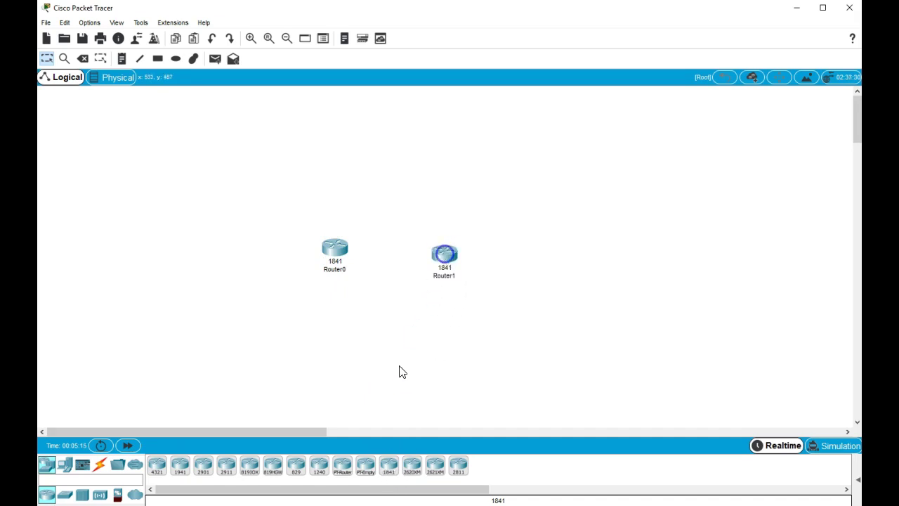
Place two 2960 switches, one on the outer side of each router
{"action": "left_click", "coordinate": [65, 496]}
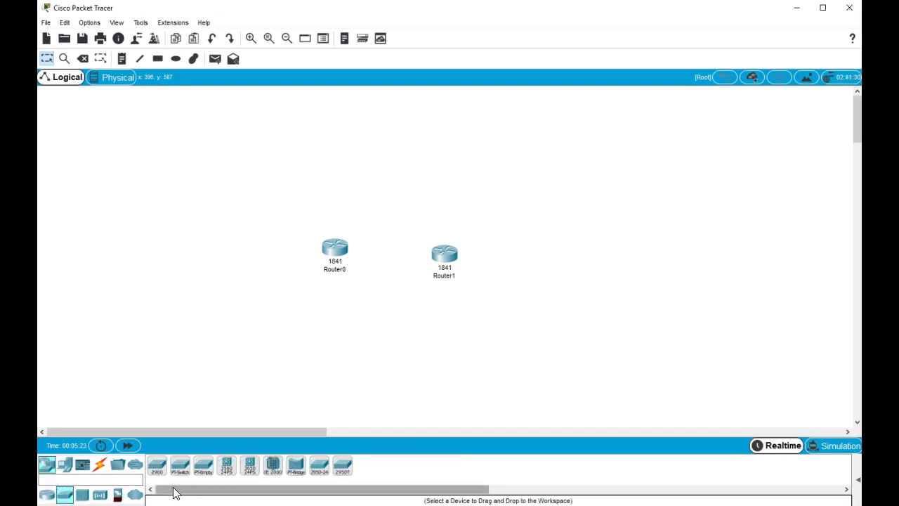
{"action": "left_click_drag", "start_coordinate": [156, 471], "coordinate": [227, 257]}
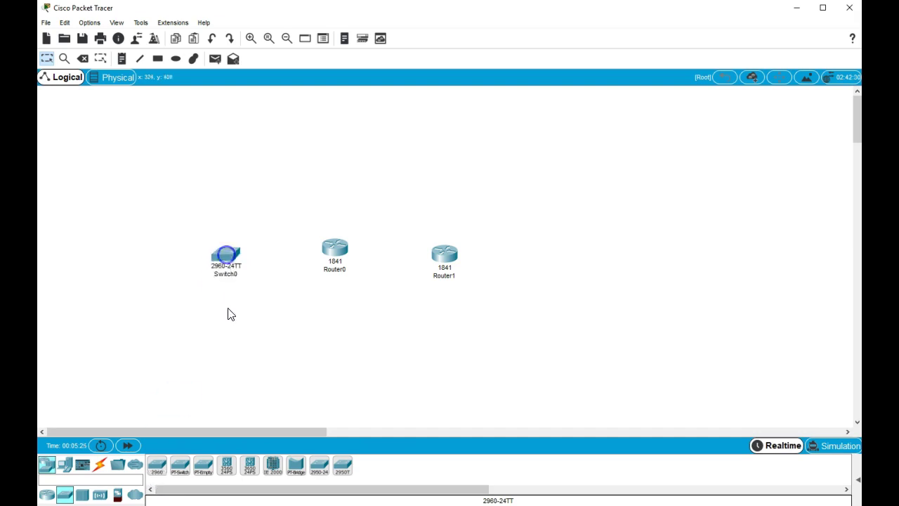
{"action": "left_click_drag", "start_coordinate": [156, 465], "coordinate": [552, 260]}
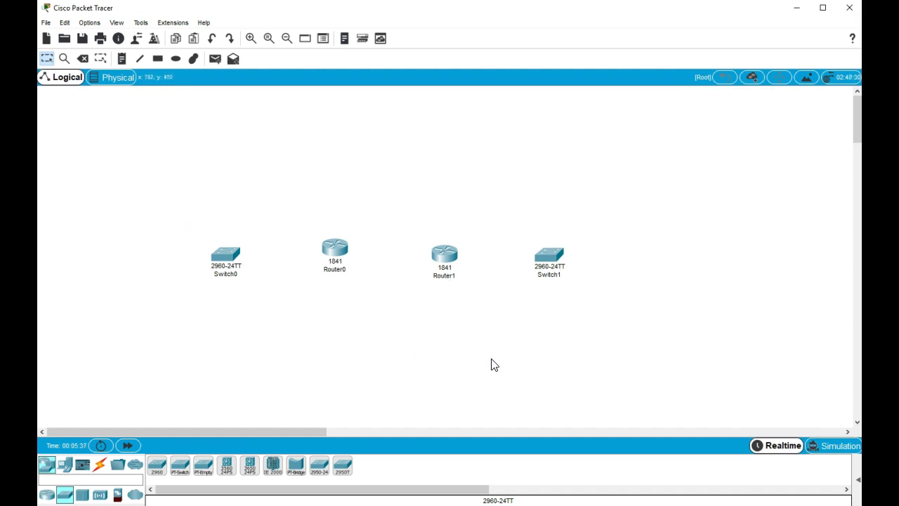
Place two AP-PT wireless access points, one below and outward of each switch
{"action": "left_click", "coordinate": [83, 499]}
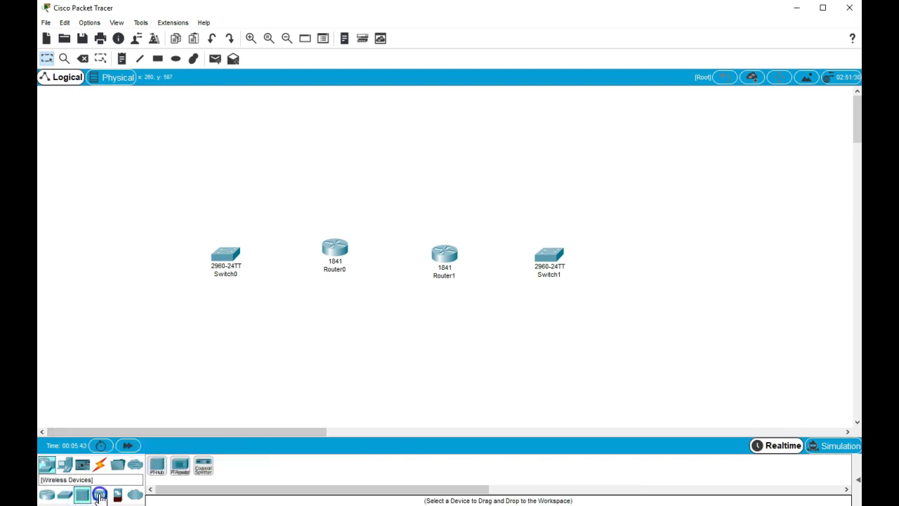
{"action": "left_click", "coordinate": [99, 497]}
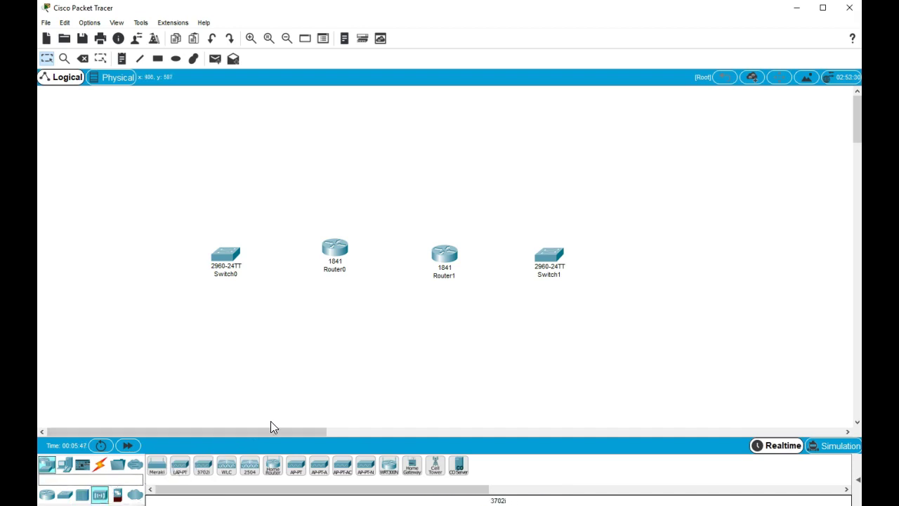
{"action": "left_click_drag", "start_coordinate": [300, 471], "coordinate": [283, 406]}
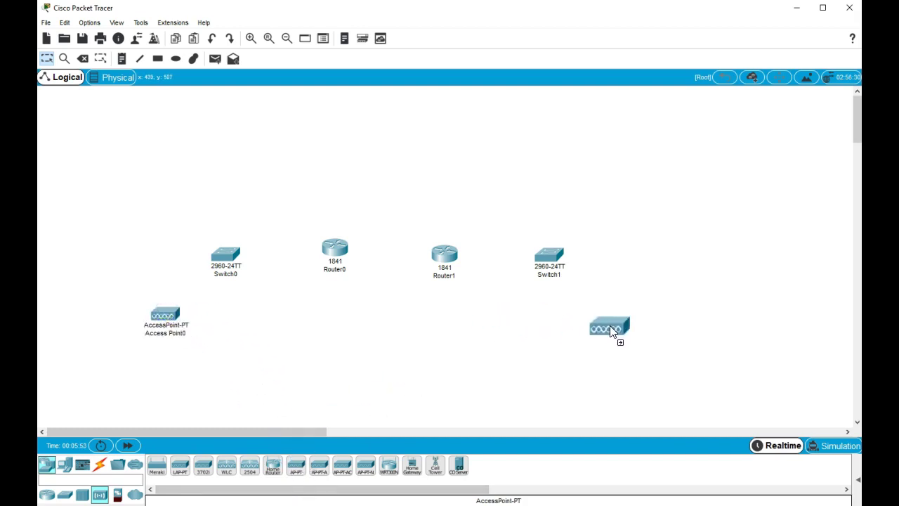
{"action": "left_click", "coordinate": [613, 319]}
Place two generic servers, one on the outer side of each switch
{"action": "left_click", "coordinate": [65, 464]}
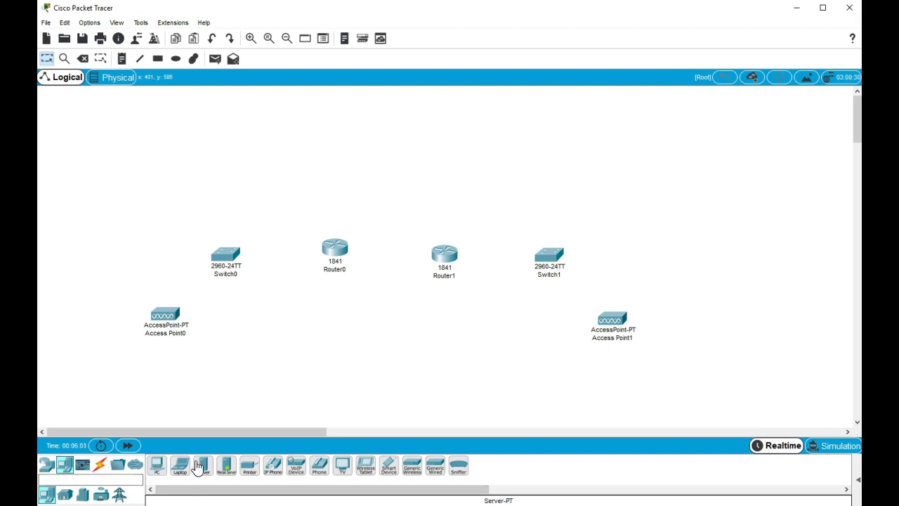
{"action": "left_click", "coordinate": [133, 246]}
{"action": "left_click", "coordinate": [205, 470]}
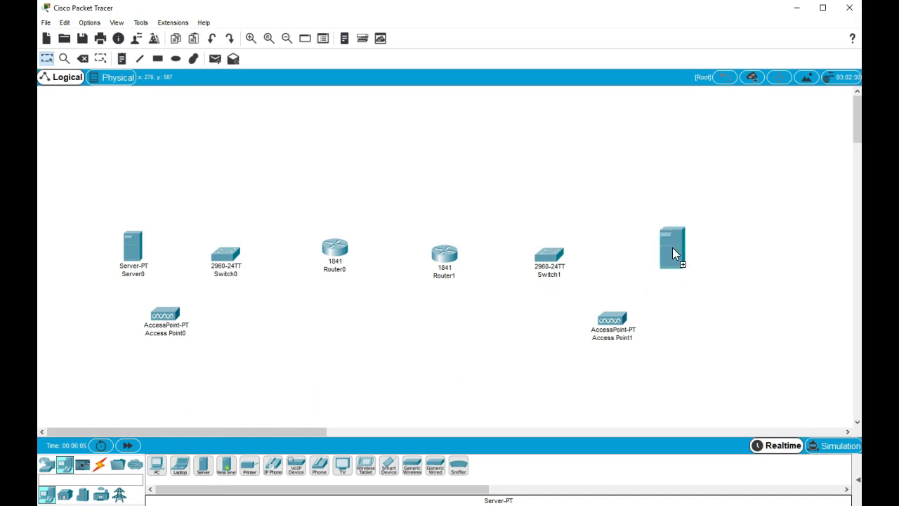
Place one PC above each switch, plus a laptop and a printer near Access Point0
{"action": "left_click", "coordinate": [156, 467]}
{"action": "left_click", "coordinate": [193, 189]}
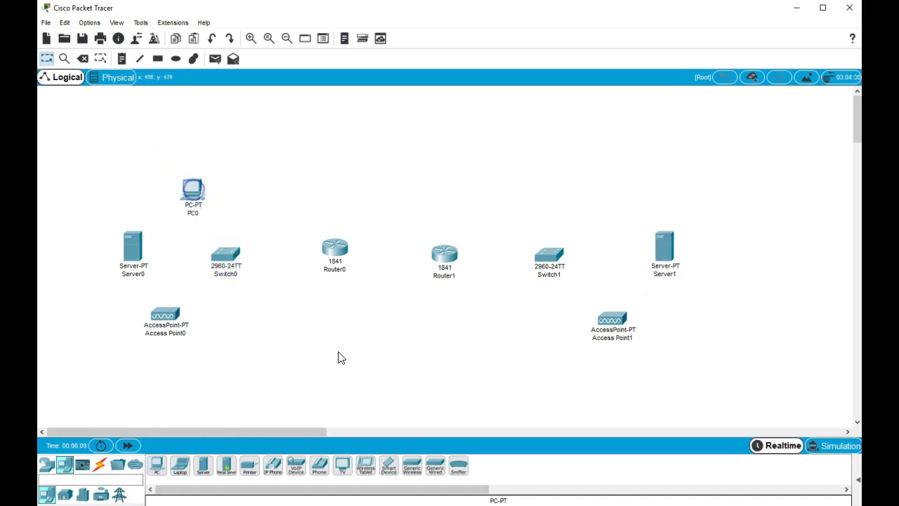
{"action": "left_click", "coordinate": [156, 467]}
{"action": "left_click", "coordinate": [563, 194]}
{"action": "left_click", "coordinate": [180, 465]}
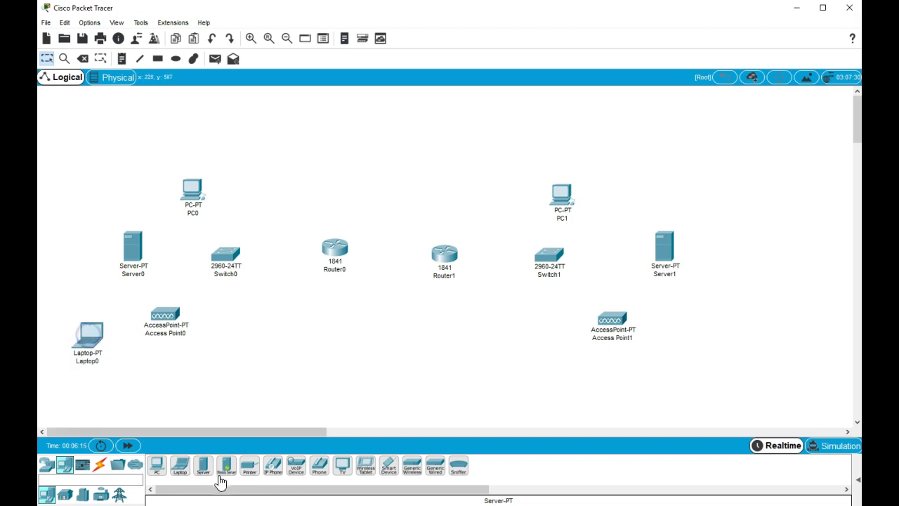
{"action": "left_click", "coordinate": [156, 372]}
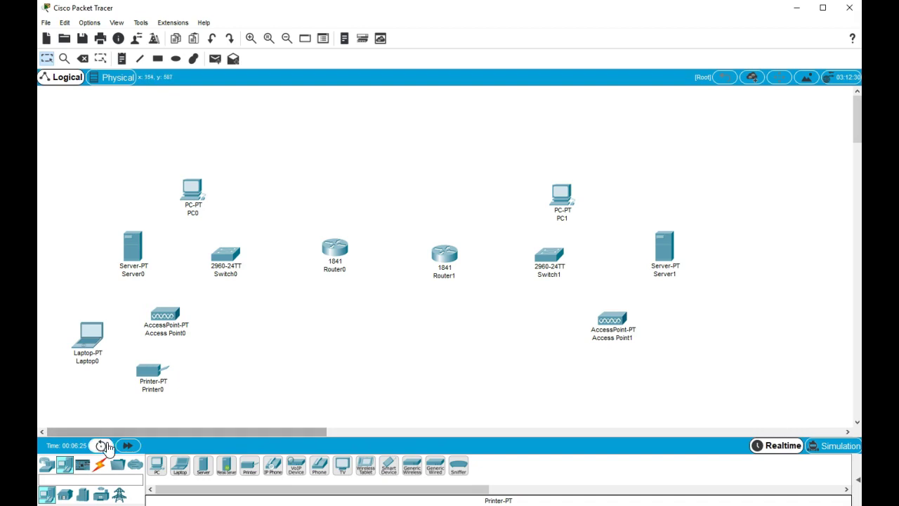
Connect Server0 and PC0 to Switch0 using the automatically chosen connection type
{"action": "left_click", "coordinate": [101, 468]}
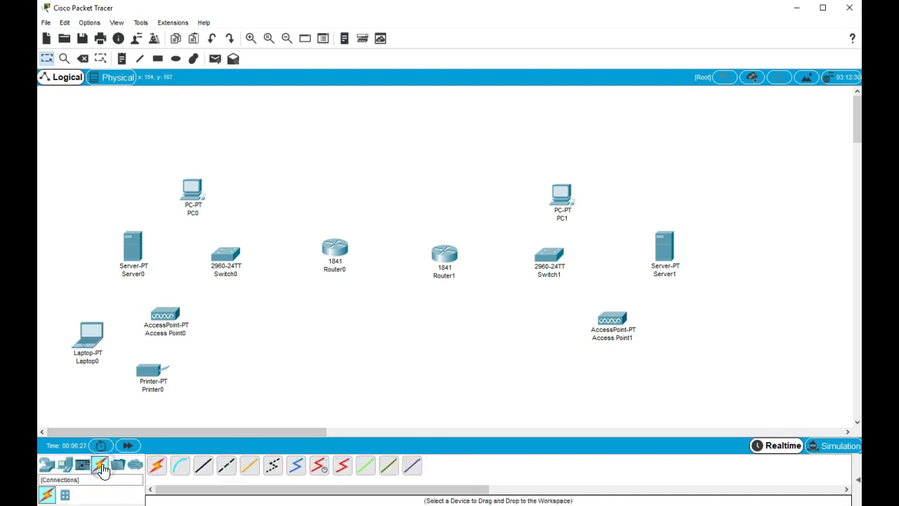
{"action": "left_click", "coordinate": [158, 471]}
{"action": "left_click", "coordinate": [130, 249]}
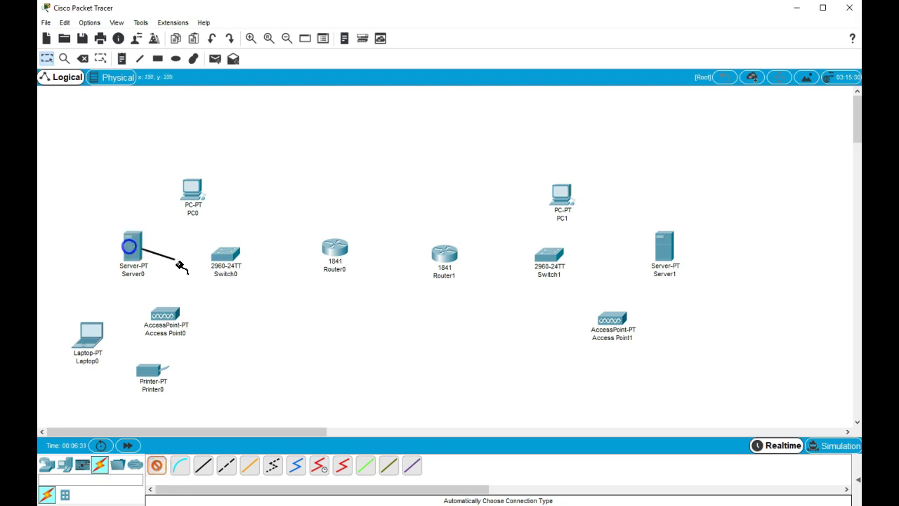
{"action": "left_click", "coordinate": [215, 253]}
{"action": "left_click", "coordinate": [157, 465]}
{"action": "left_click", "coordinate": [191, 190]}
{"action": "left_click", "coordinate": [216, 257]}
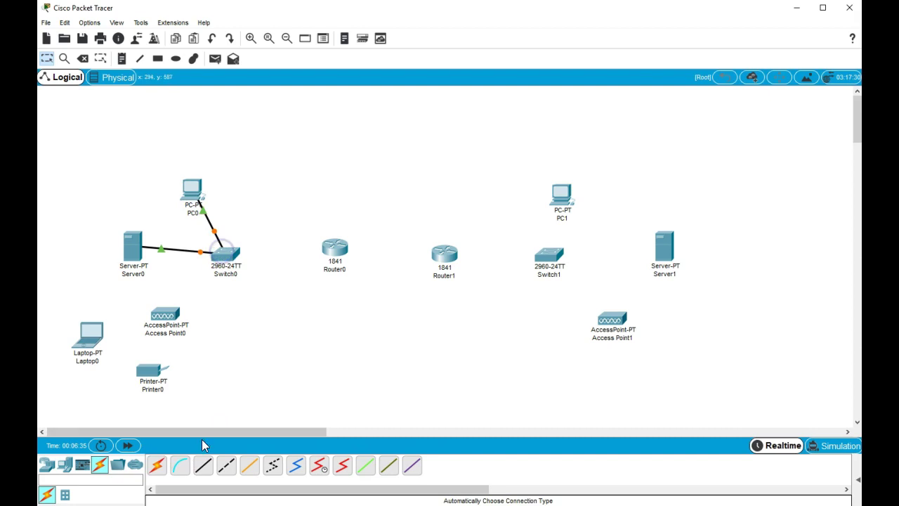
Link Switch0, Router0, Router1 and Switch1 in a chain with automatically chosen connections
{"action": "left_click", "coordinate": [221, 257]}
{"action": "left_click", "coordinate": [333, 247]}
{"action": "left_click", "coordinate": [162, 465]}
{"action": "left_click", "coordinate": [336, 249]}
{"action": "left_click", "coordinate": [442, 255]}
{"action": "left_click", "coordinate": [156, 465]}
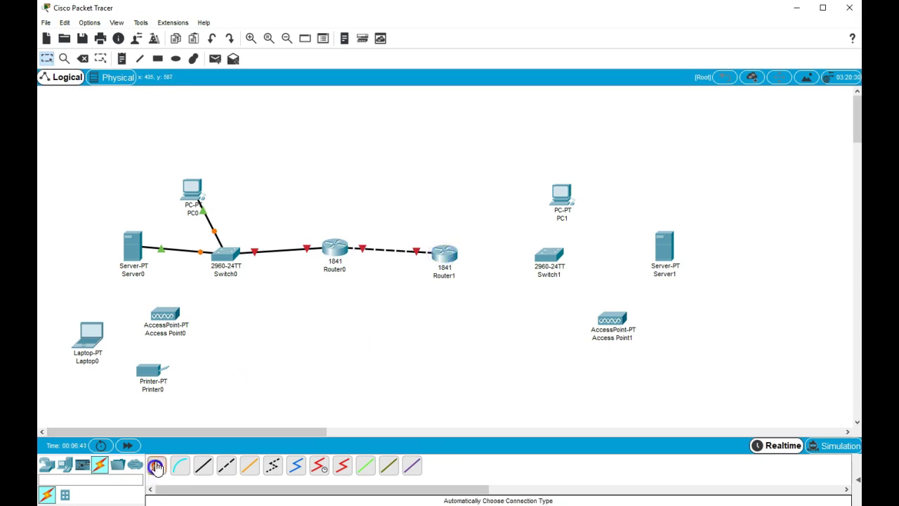
{"action": "left_click", "coordinate": [445, 254]}
{"action": "left_click", "coordinate": [548, 254]}
Connect Switch1 to Server1 and to PC1 with automatically chosen connections
{"action": "left_click", "coordinate": [156, 465]}
{"action": "left_click", "coordinate": [548, 255]}
{"action": "left_click", "coordinate": [663, 247]}
{"action": "left_click", "coordinate": [156, 466]}
{"action": "left_click", "coordinate": [549, 256]}
{"action": "left_click", "coordinate": [562, 197]}
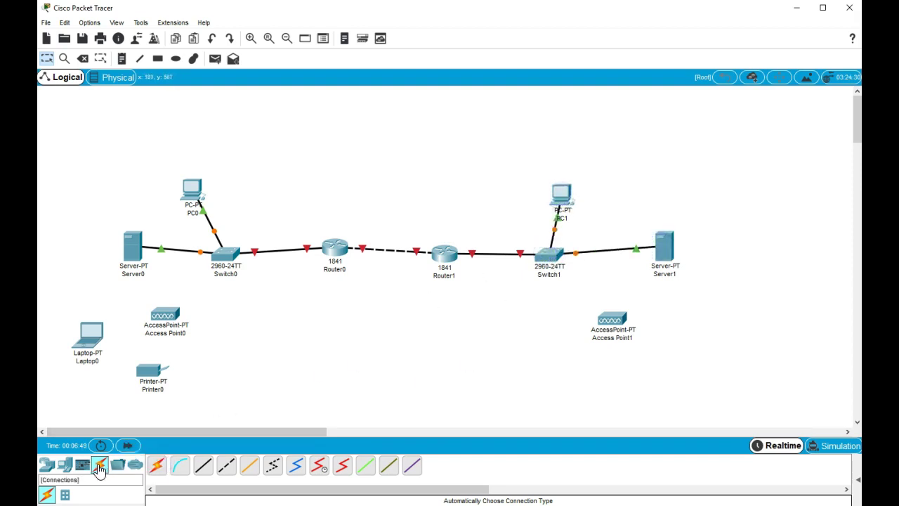
Connect Access Point0 to Switch0 and Access Point1 to Switch1 with automatically chosen connections
{"action": "left_click", "coordinate": [158, 465]}
{"action": "left_click", "coordinate": [167, 314]}
{"action": "left_click", "coordinate": [227, 256]}
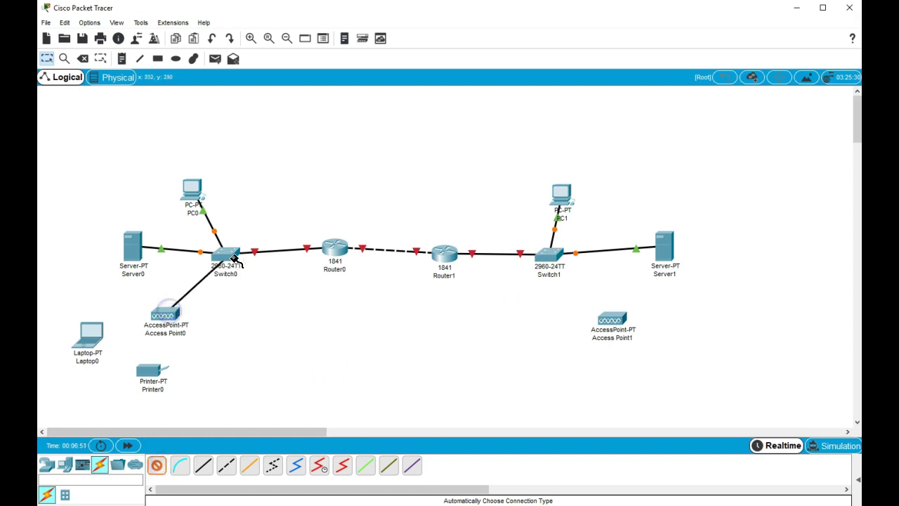
{"action": "left_click", "coordinate": [156, 465]}
{"action": "left_click", "coordinate": [551, 256]}
{"action": "left_click", "coordinate": [610, 318]}
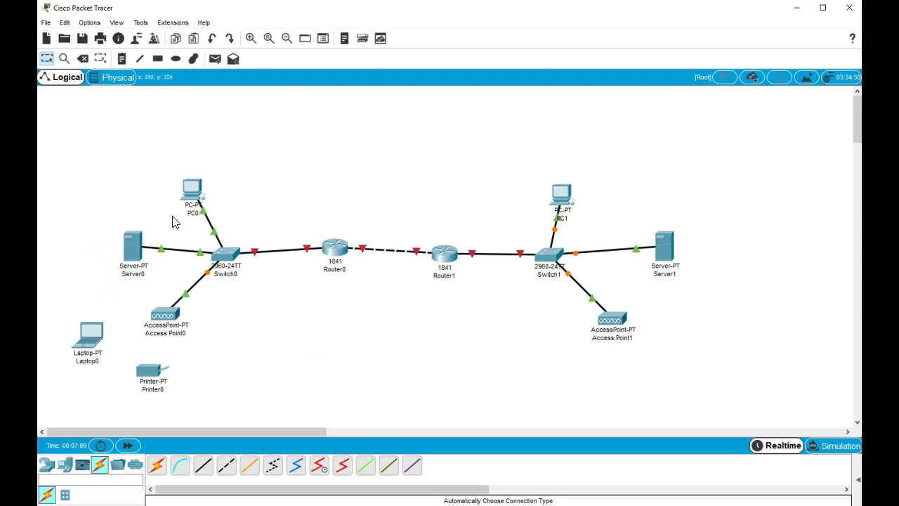
Set Server0's static IPv4 gateway to 192.168.1.1 and its DNS server to 192.168.1.2
{"action": "left_click", "coordinate": [133, 249]}
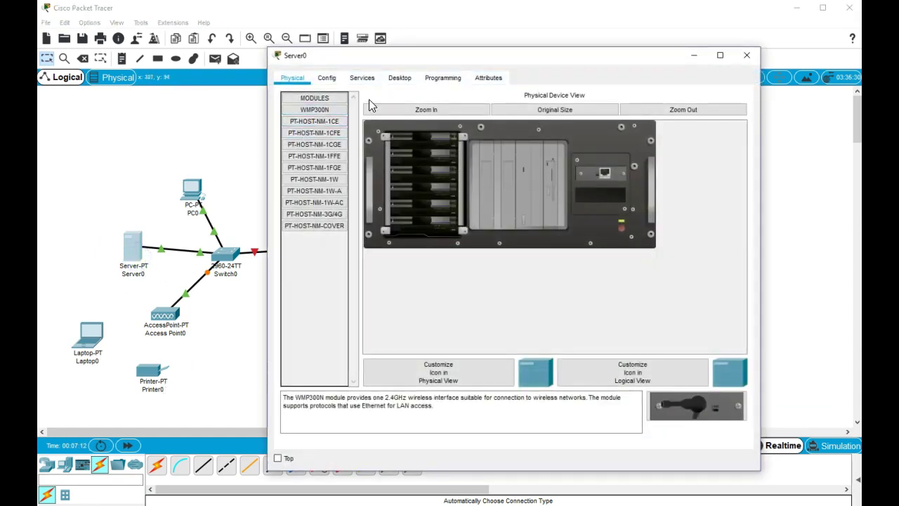
{"action": "left_click", "coordinate": [327, 79]}
{"action": "left_click", "coordinate": [316, 109]}
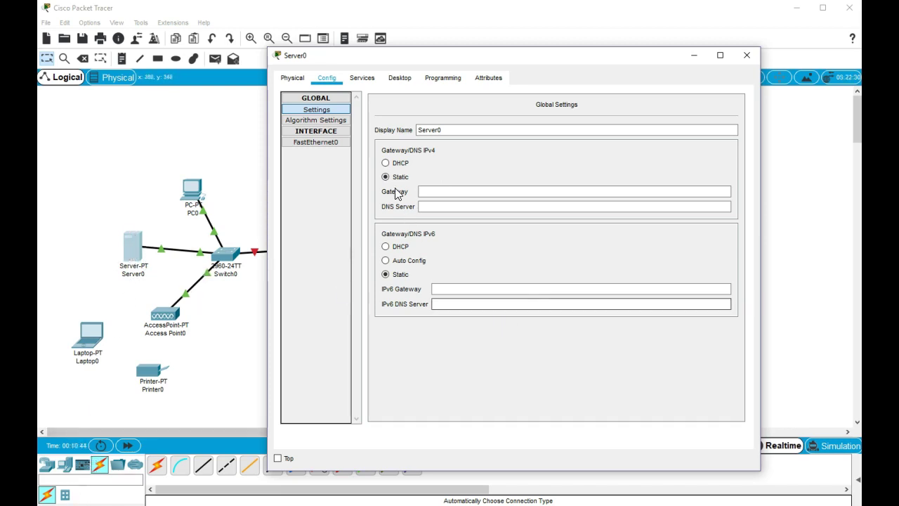
{"action": "left_click", "coordinate": [423, 192]}
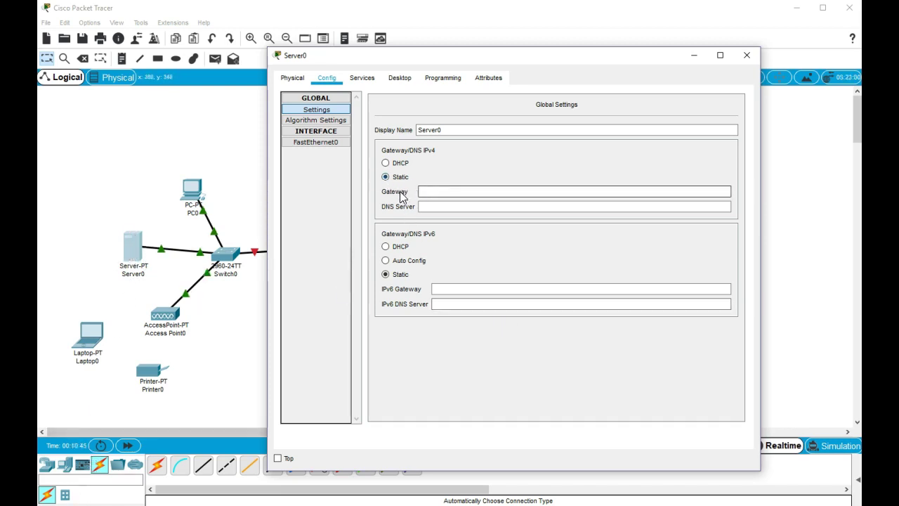
{"action": "left_click", "coordinate": [444, 191]}
{"action": "left_click_drag", "start_coordinate": [474, 58], "coordinate": [689, 45]}
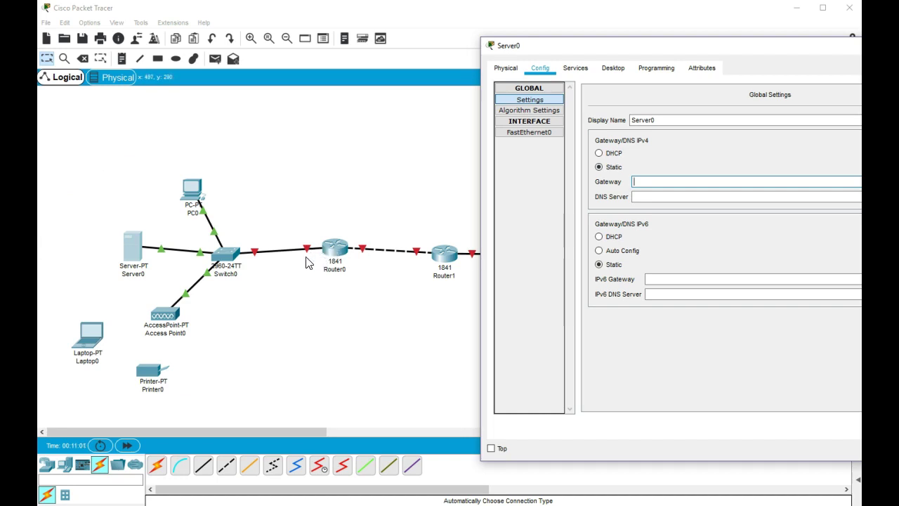
{"action": "left_click_drag", "start_coordinate": [625, 45], "coordinate": [446, 38]}
{"action": "type", "text": "192.1"}
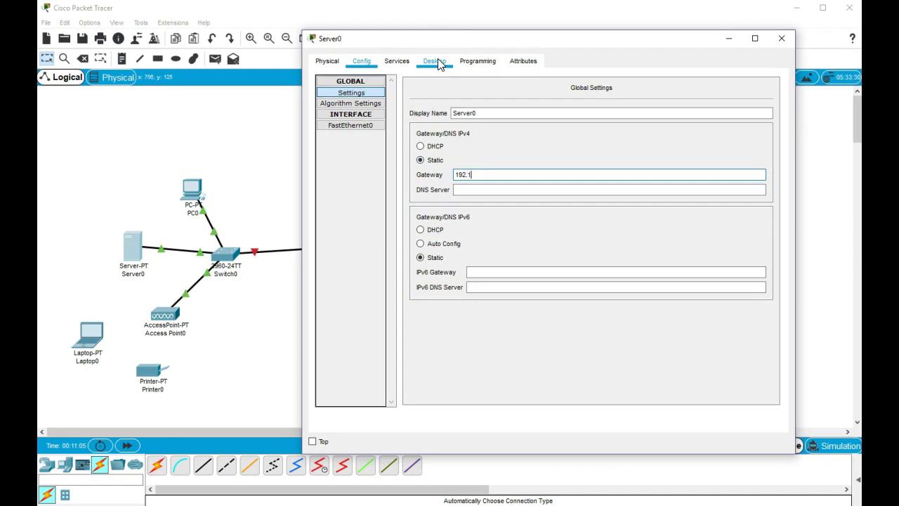
{"action": "type", "text": "68.0"}
{"action": "key", "text": "Tab"}
{"action": "type", "text": "192"}
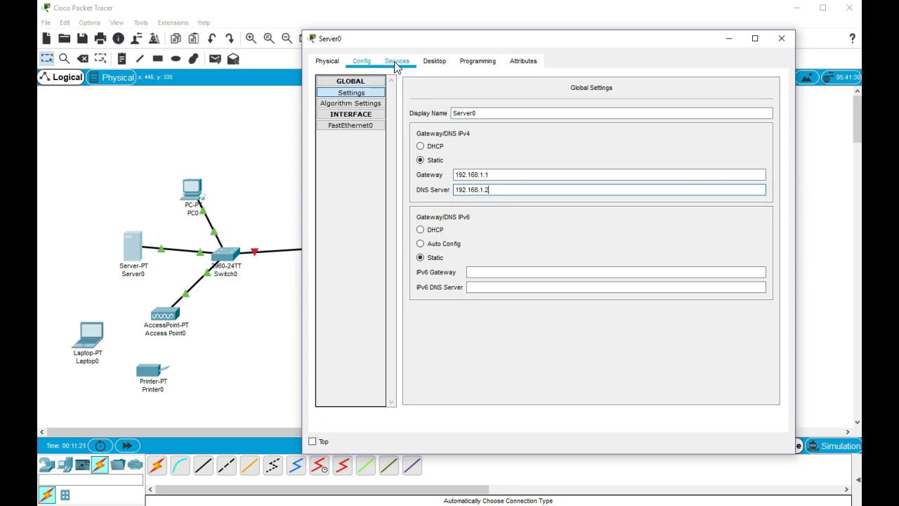
Give Server0's FastEthernet0 interface the static IP address 192.168.1.2 with subnet mask 255.255.255.0
{"action": "left_click", "coordinate": [353, 127]}
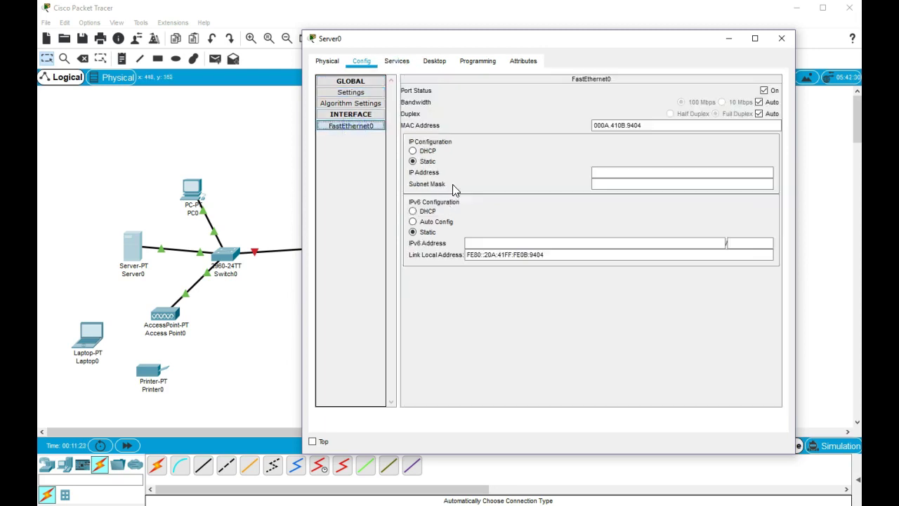
{"action": "left_click", "coordinate": [626, 176]}
{"action": "type", "text": "119"}
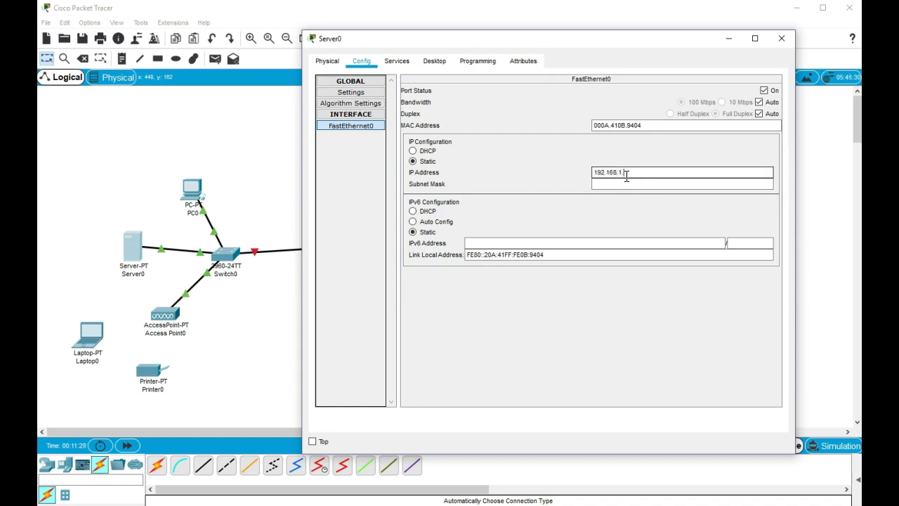
{"action": "key", "text": "Tab"}
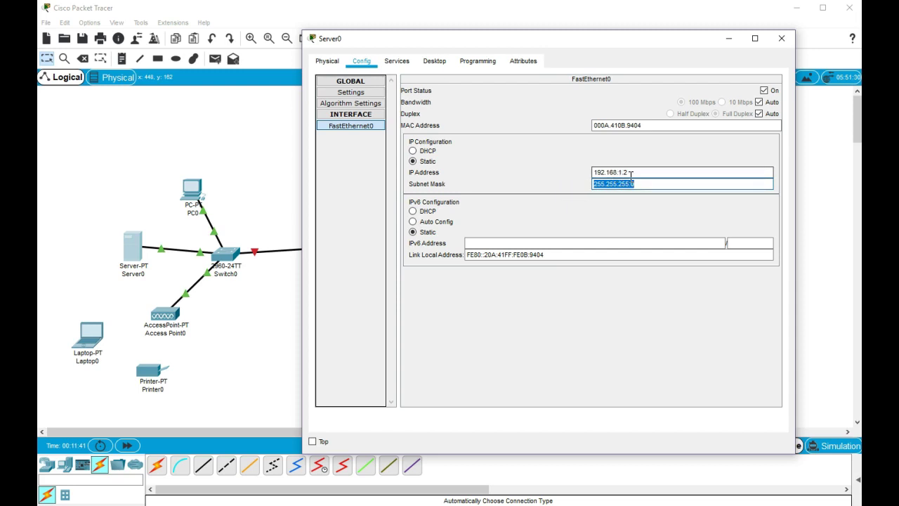
Turn on the DHCP service on Server0
{"action": "left_click", "coordinate": [397, 61]}
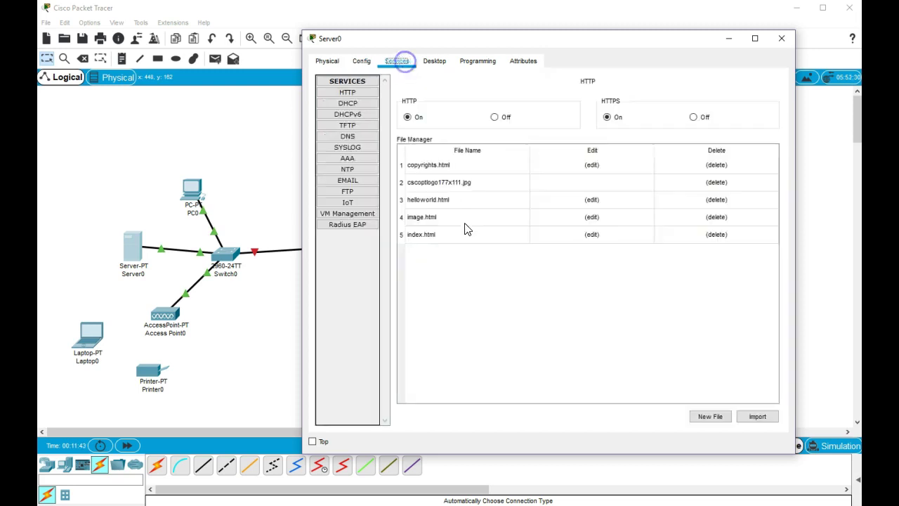
{"action": "left_click", "coordinate": [355, 104]}
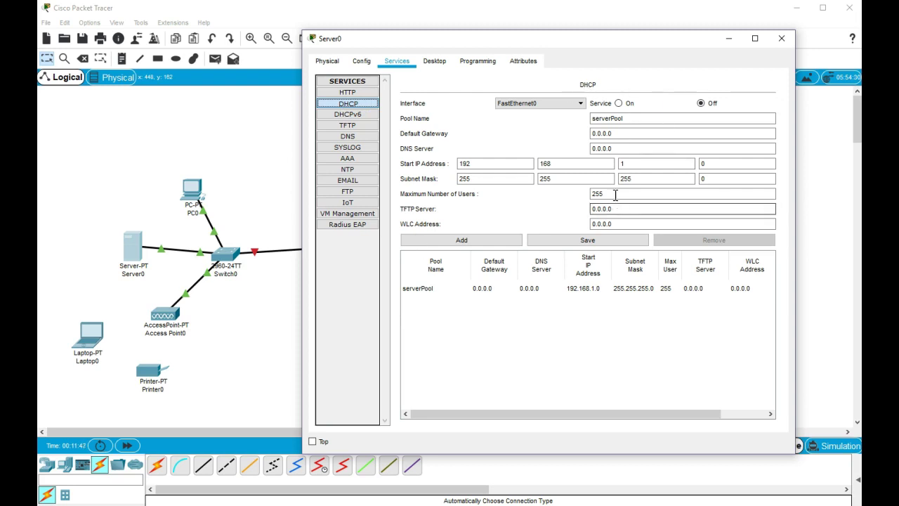
{"action": "left_click", "coordinate": [618, 104]}
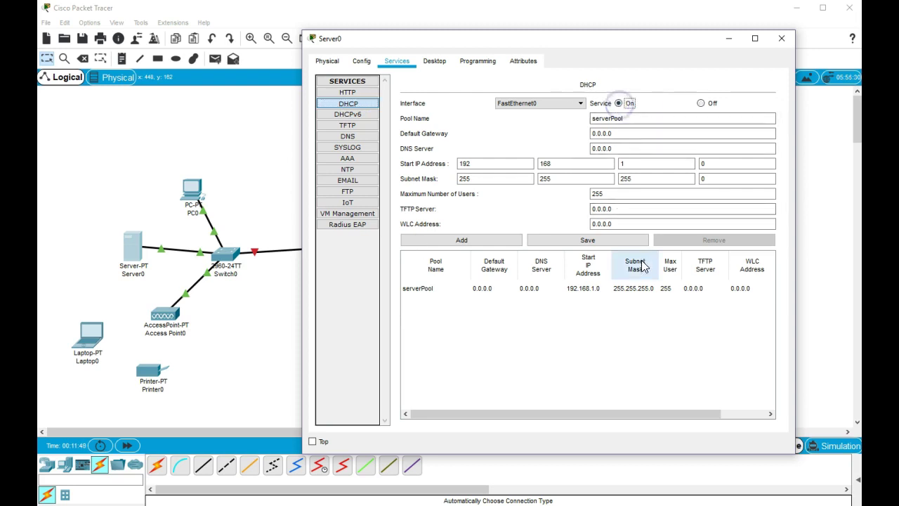
Save Server0's serverPool with default gateway 192.168.1.1, DNS server 192.168.1.2 and start IP address 192.168.1.3
{"action": "triple_click", "coordinate": [598, 133]}
{"action": "type", "text": "192.168.1.1"}
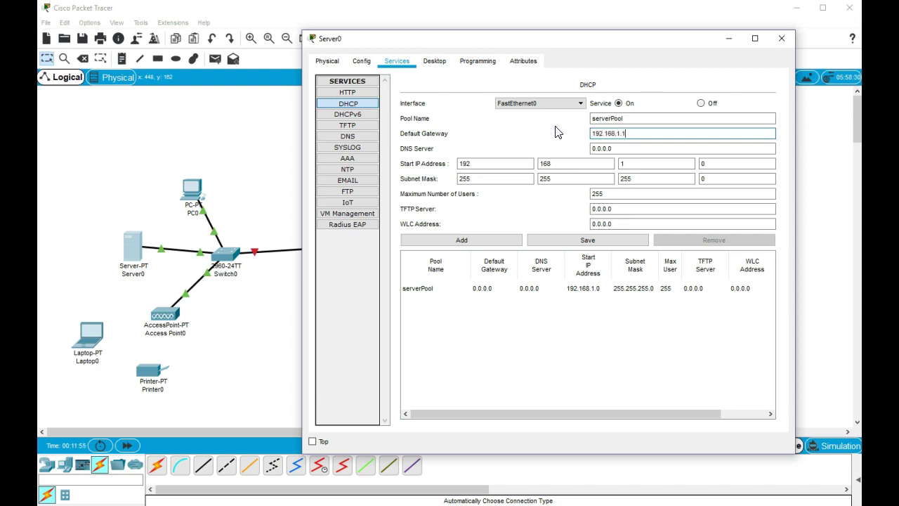
{"action": "key", "text": "Tab"}
{"action": "type", "text": "1"}
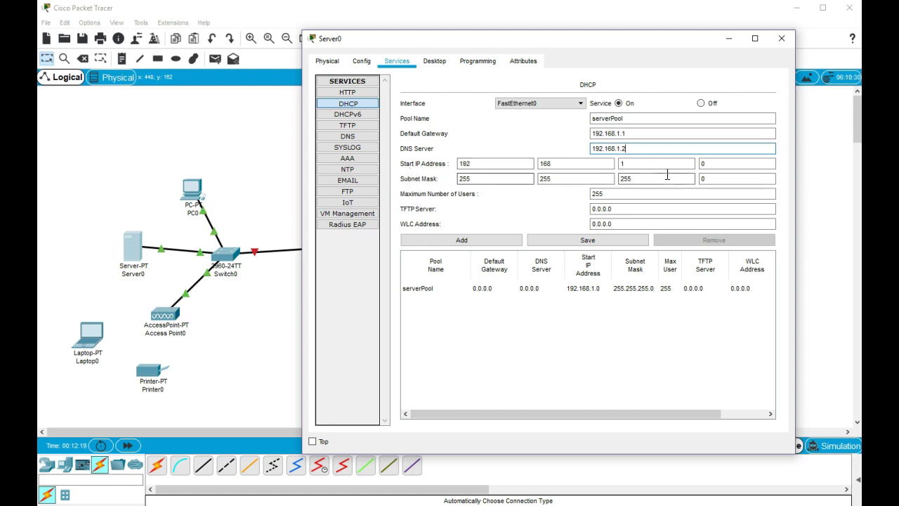
{"action": "left_click", "coordinate": [713, 166]}
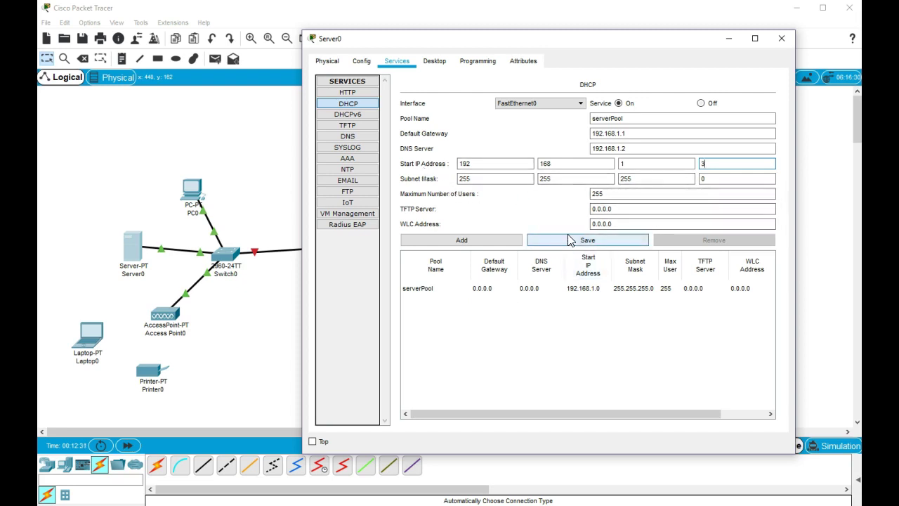
{"action": "left_click", "coordinate": [591, 242]}
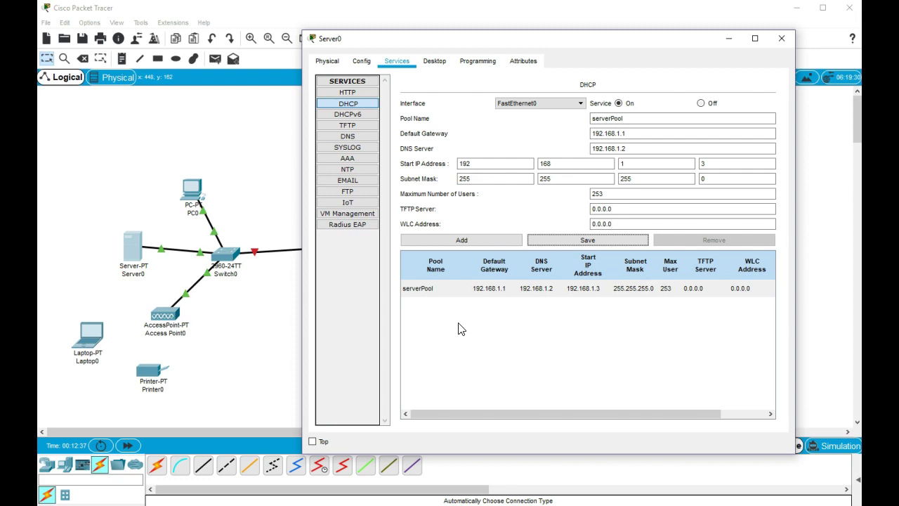
{"action": "left_click", "coordinate": [781, 38]}
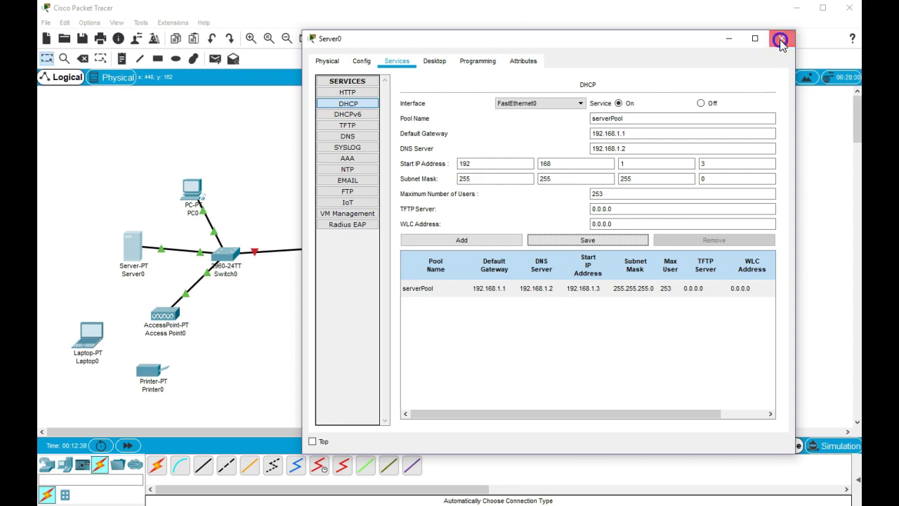
Set PC0's IPv4 configuration to obtain its address through DHCP
{"action": "left_click", "coordinate": [191, 188]}
{"action": "left_click", "coordinate": [327, 78]}
{"action": "left_click", "coordinate": [359, 78]}
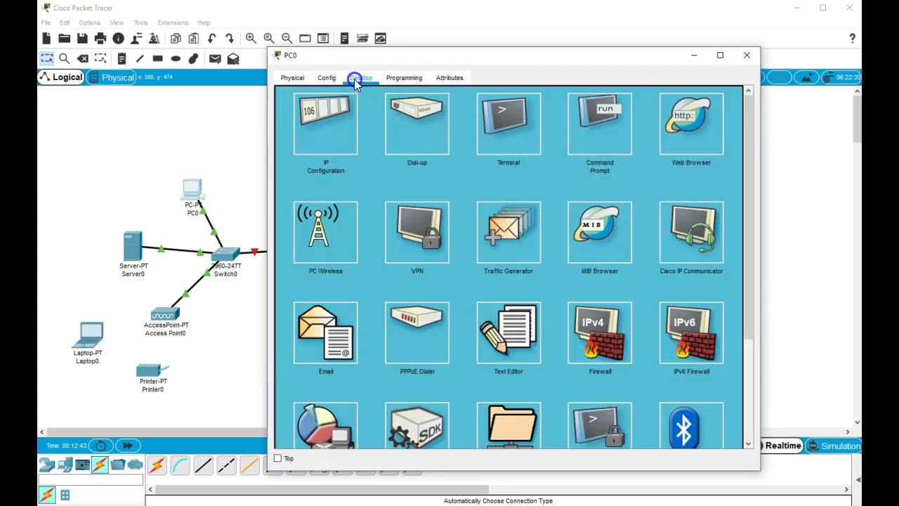
{"action": "left_click", "coordinate": [330, 120]}
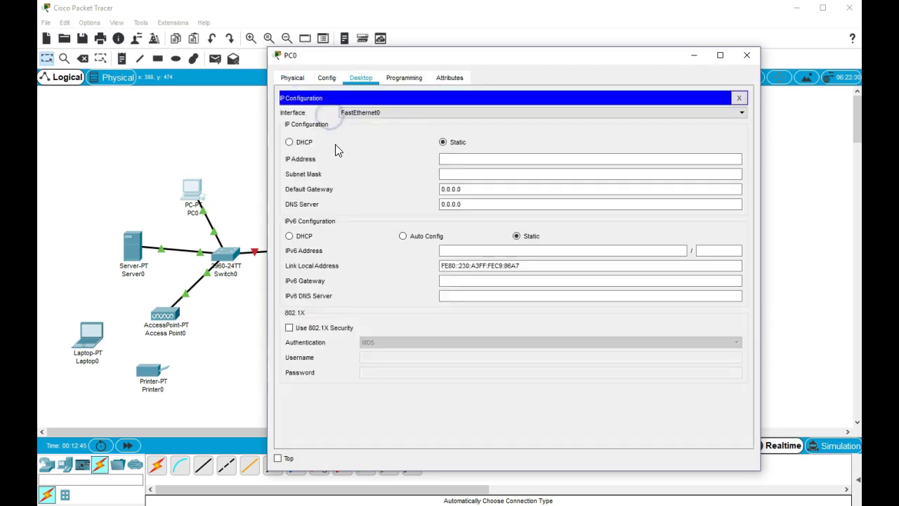
{"action": "left_click", "coordinate": [306, 142]}
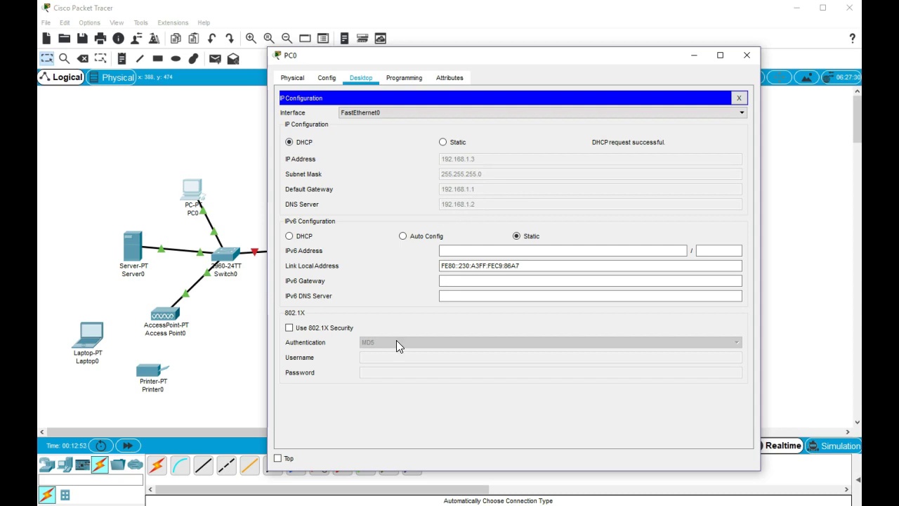
{"action": "left_click", "coordinate": [746, 54]}
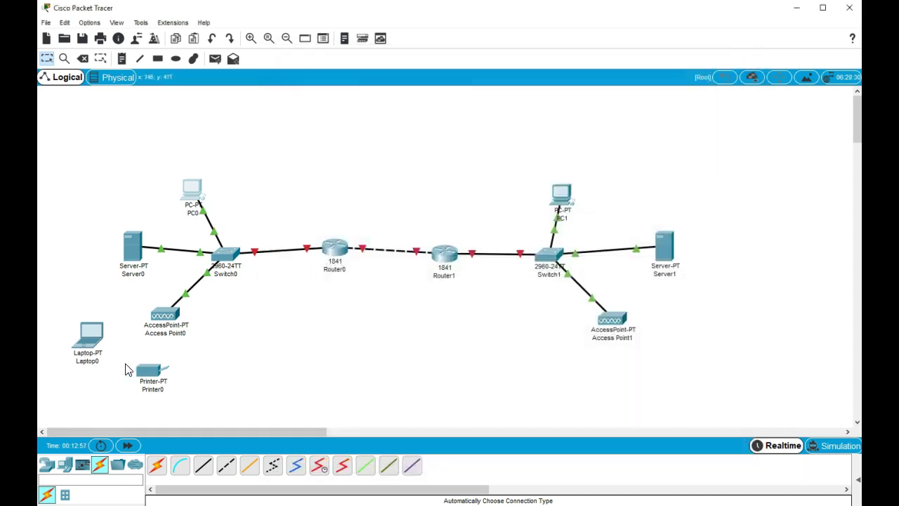
Replace Laptop0's wired network module with the WPC300N wireless module and power the laptop back on
{"action": "left_click", "coordinate": [90, 344]}
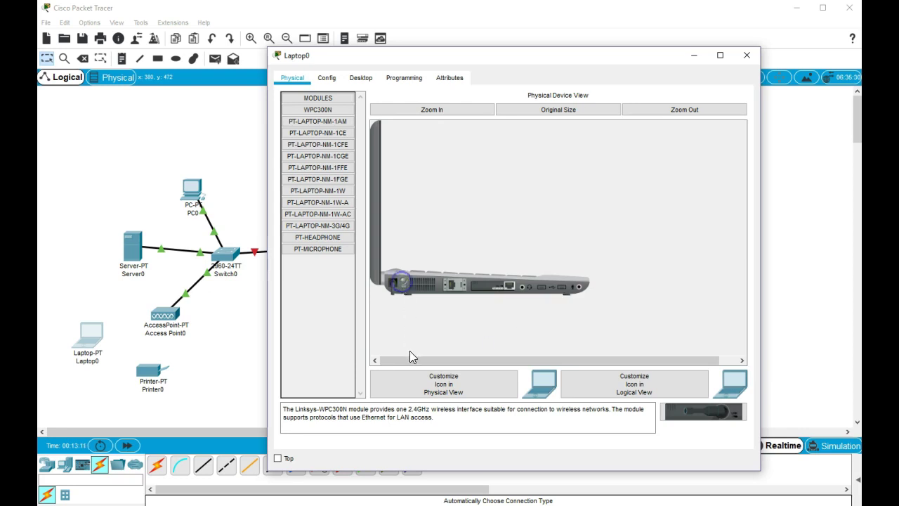
{"action": "left_click_drag", "start_coordinate": [498, 291], "coordinate": [328, 280]}
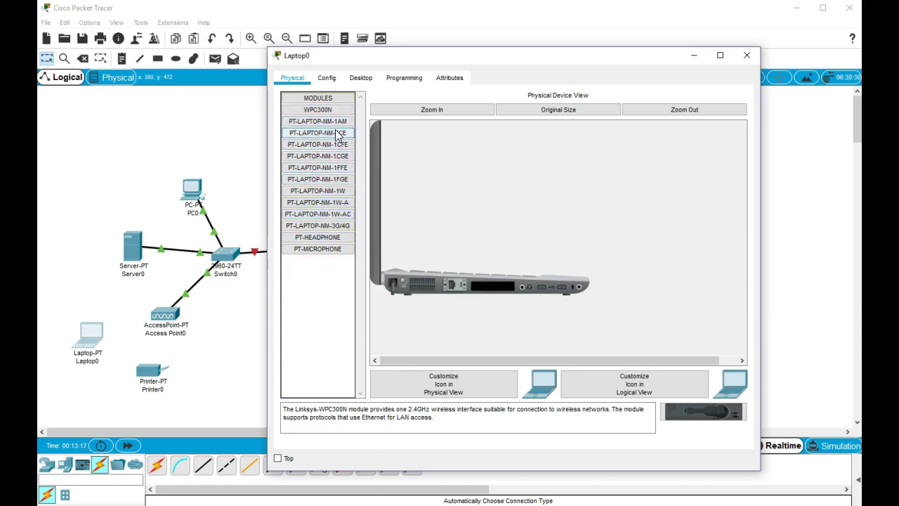
{"action": "left_click_drag", "start_coordinate": [323, 115], "coordinate": [494, 286]}
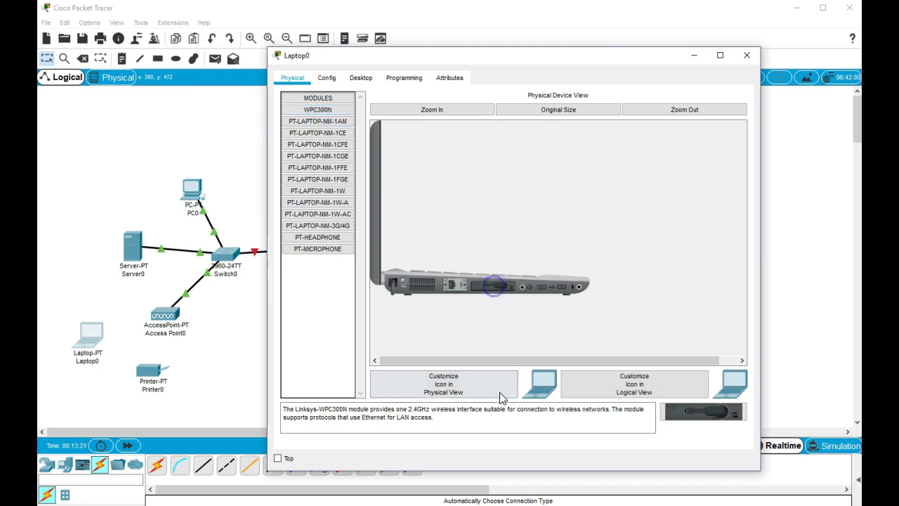
{"action": "left_click", "coordinate": [403, 281]}
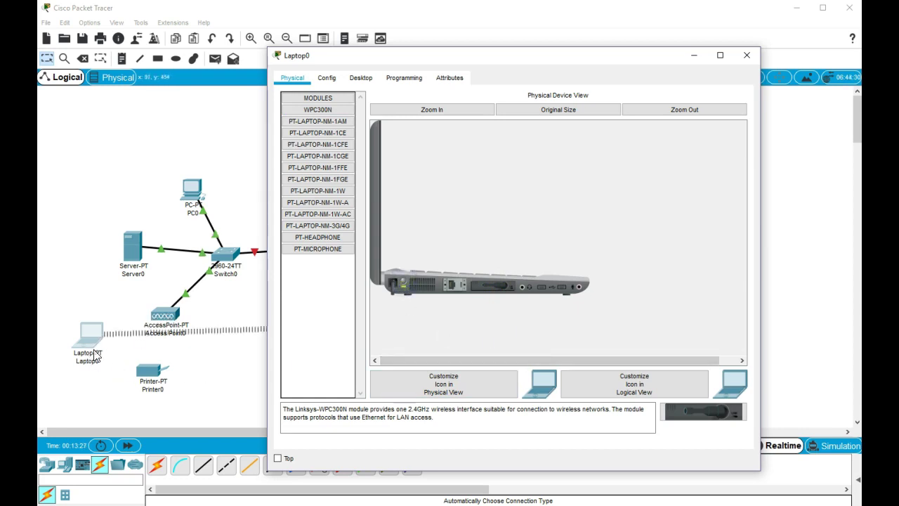
Replace Printer0's wired network module with the WMP300N wireless module
{"action": "left_click", "coordinate": [144, 385]}
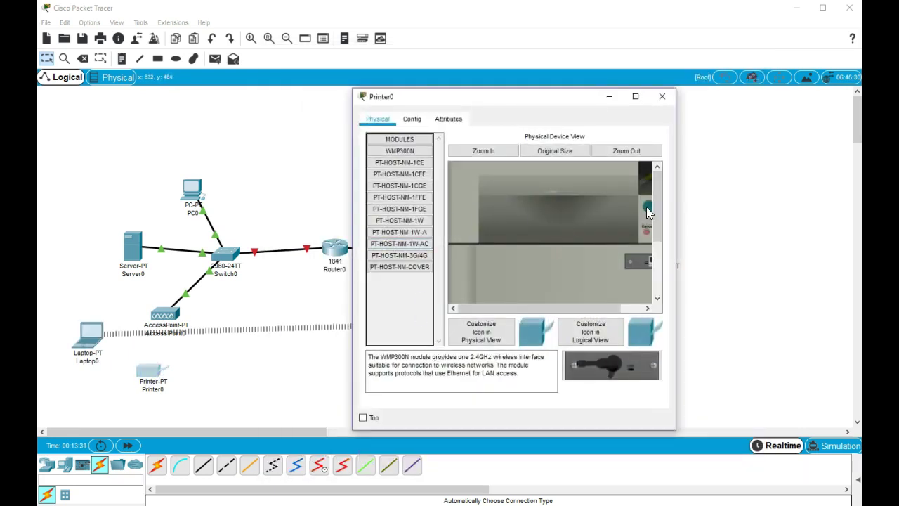
{"action": "left_click_drag", "start_coordinate": [639, 262], "coordinate": [401, 296]}
{"action": "left_click_drag", "start_coordinate": [399, 153], "coordinate": [627, 265]}
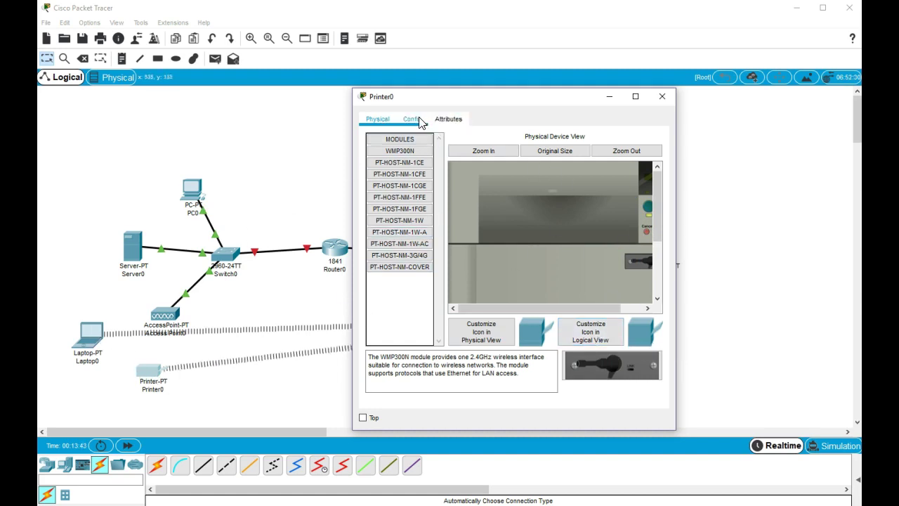
{"action": "left_click", "coordinate": [662, 96]}
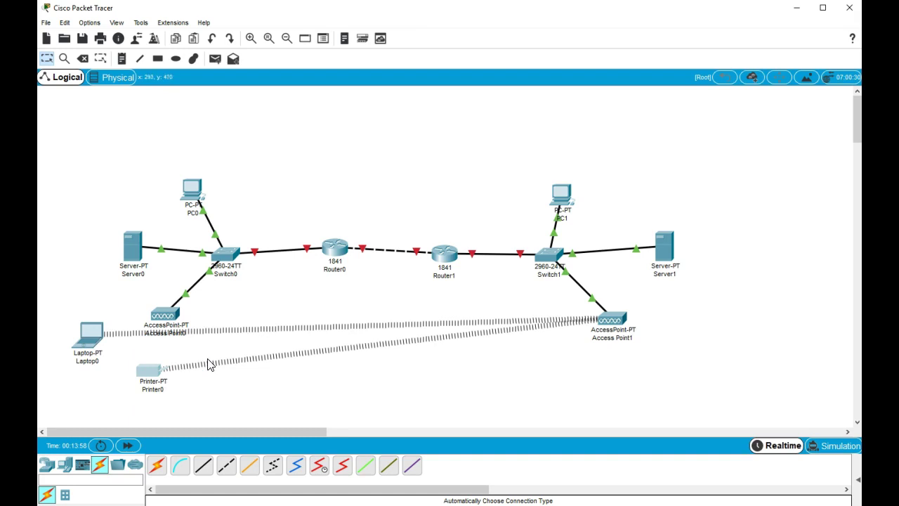
Switch to the physical workspace, move Home City closer to the road on the intercity map, and open it
{"action": "left_click", "coordinate": [115, 77]}
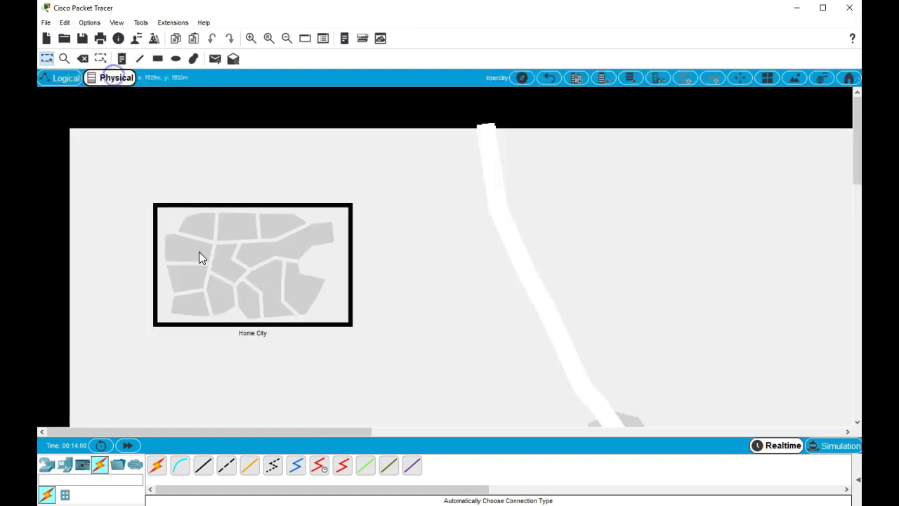
{"action": "left_click_drag", "start_coordinate": [255, 265], "coordinate": [423, 262]}
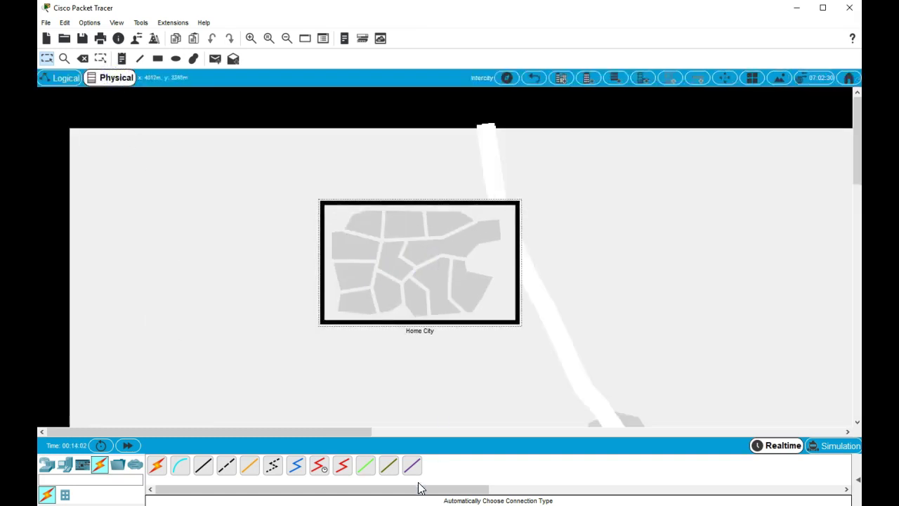
{"action": "double_click", "coordinate": [418, 264]}
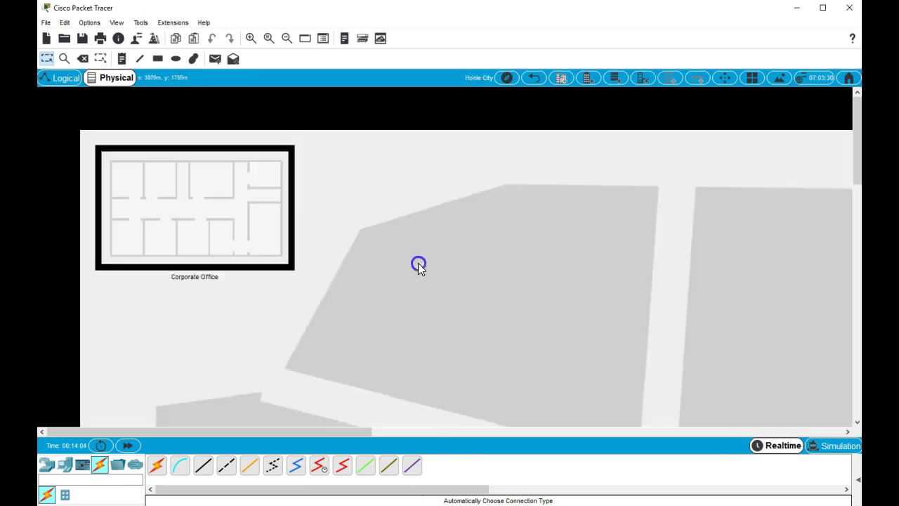
Move the Corporate Office further into Home City and add a second building beside it
{"action": "left_click_drag", "start_coordinate": [220, 229], "coordinate": [373, 260]}
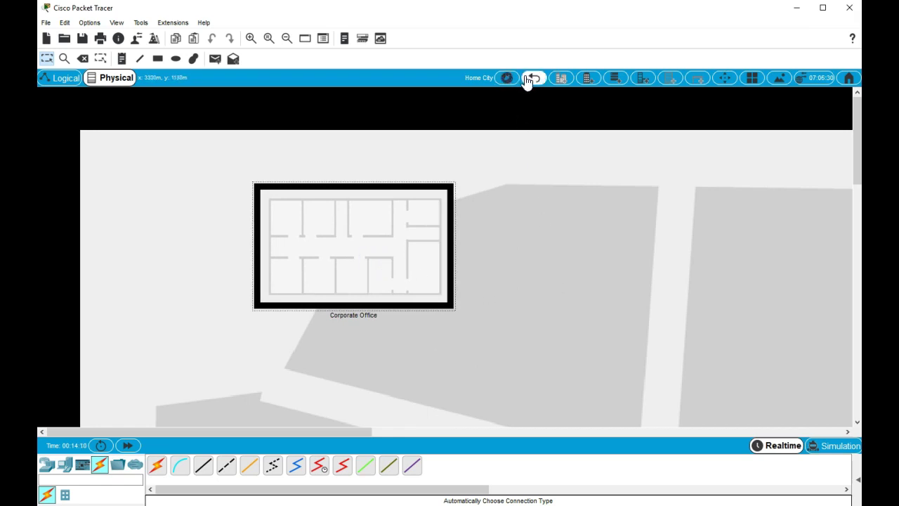
{"action": "left_click", "coordinate": [589, 81]}
{"action": "left_click_drag", "start_coordinate": [199, 212], "coordinate": [624, 251]}
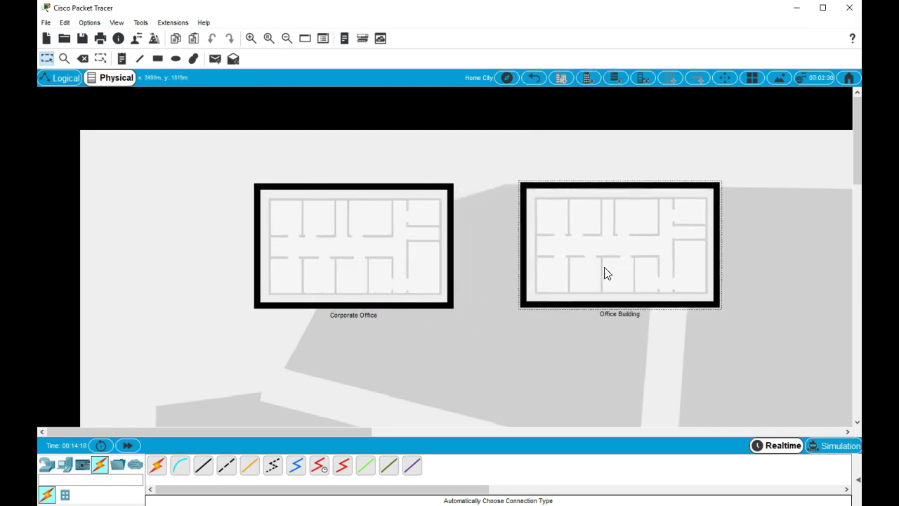
Add a wiring closet to the new Office Building and place it in the second room of the upper row
{"action": "double_click", "coordinate": [607, 274]}
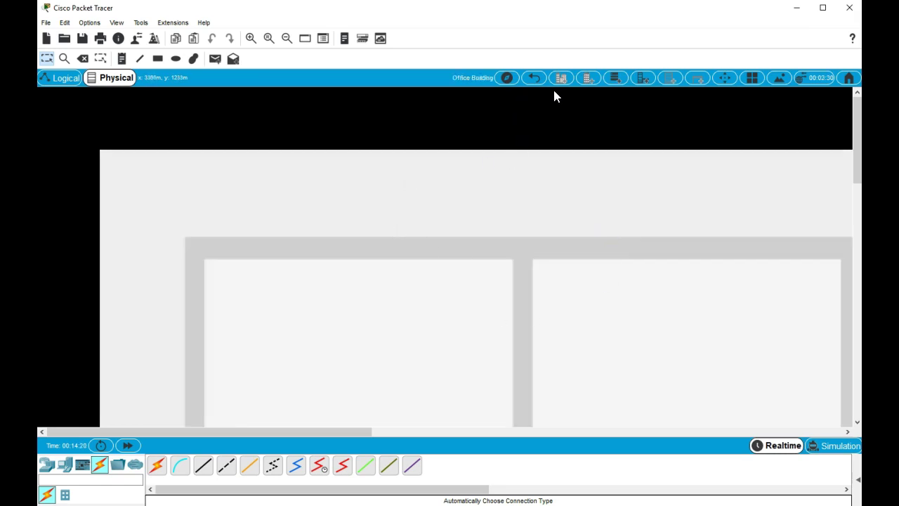
{"action": "left_click", "coordinate": [643, 80]}
{"action": "left_click", "coordinate": [455, 312]}
{"action": "left_click_drag", "start_coordinate": [455, 313], "coordinate": [707, 338]}
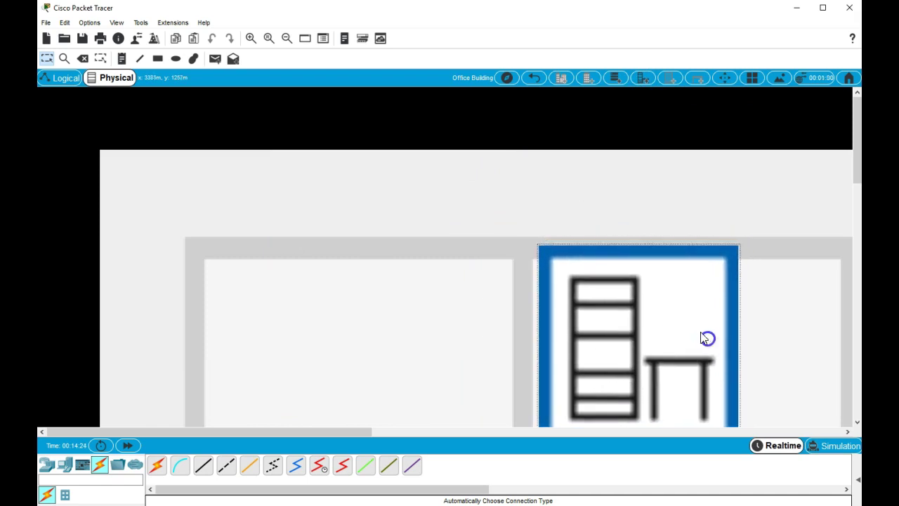
{"action": "left_click", "coordinate": [287, 38]}
{"action": "left_click", "coordinate": [286, 39]}
{"action": "left_click", "coordinate": [340, 216]}
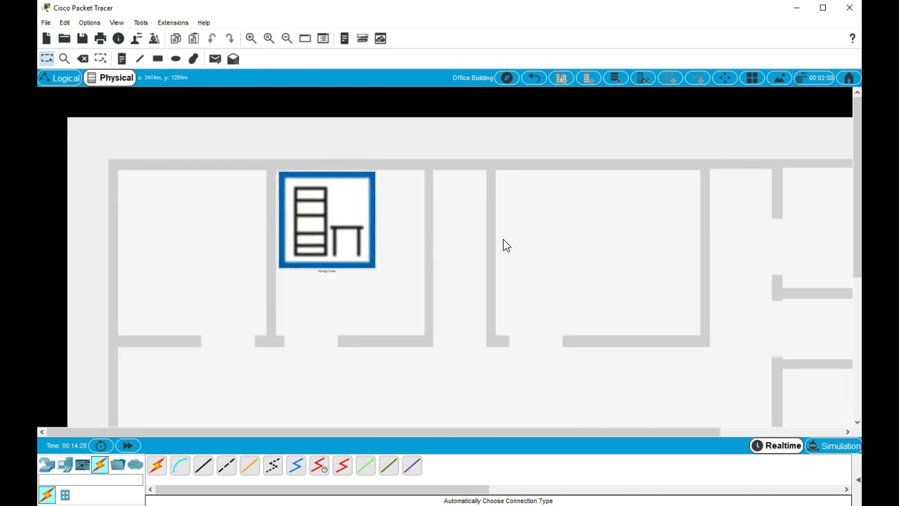
In the Corporate Office, move Printer0, Laptop0, PC1 and PC0 into the first room beside the wiring closet
{"action": "left_click", "coordinate": [535, 78]}
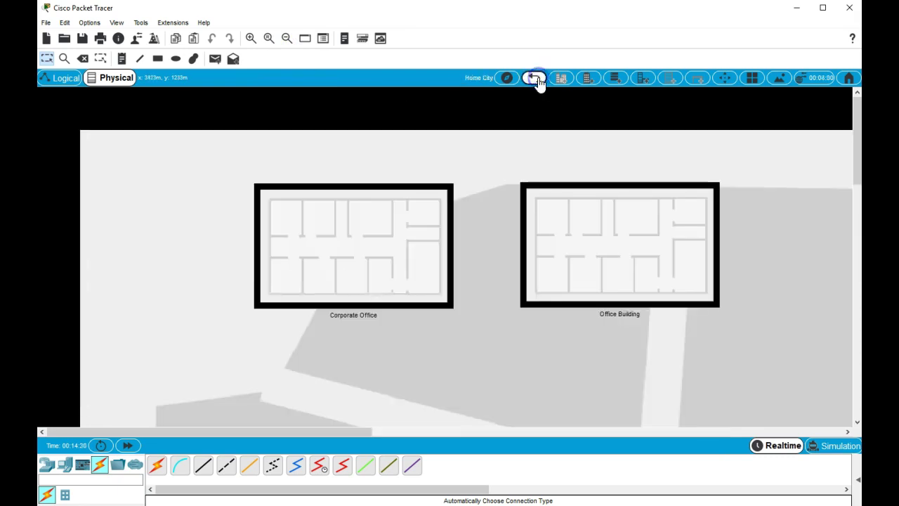
{"action": "left_click", "coordinate": [321, 277]}
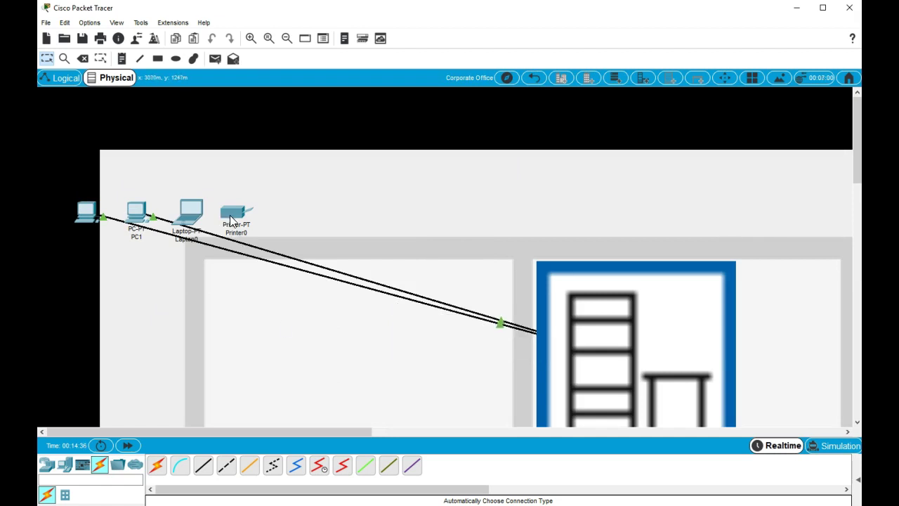
{"action": "left_click_drag", "start_coordinate": [614, 282], "coordinate": [485, 279]}
{"action": "left_click_drag", "start_coordinate": [181, 206], "coordinate": [403, 337]}
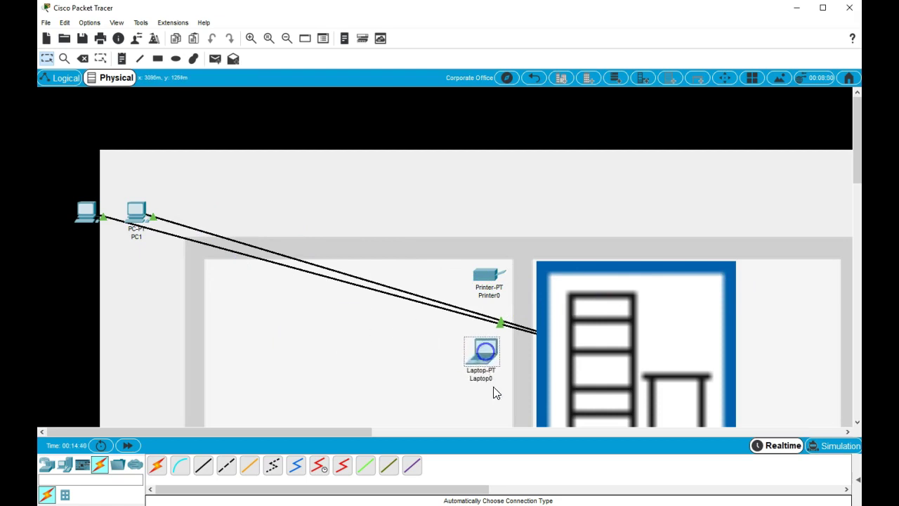
{"action": "left_click_drag", "start_coordinate": [137, 209], "coordinate": [384, 328]}
{"action": "left_click_drag", "start_coordinate": [86, 212], "coordinate": [220, 277]}
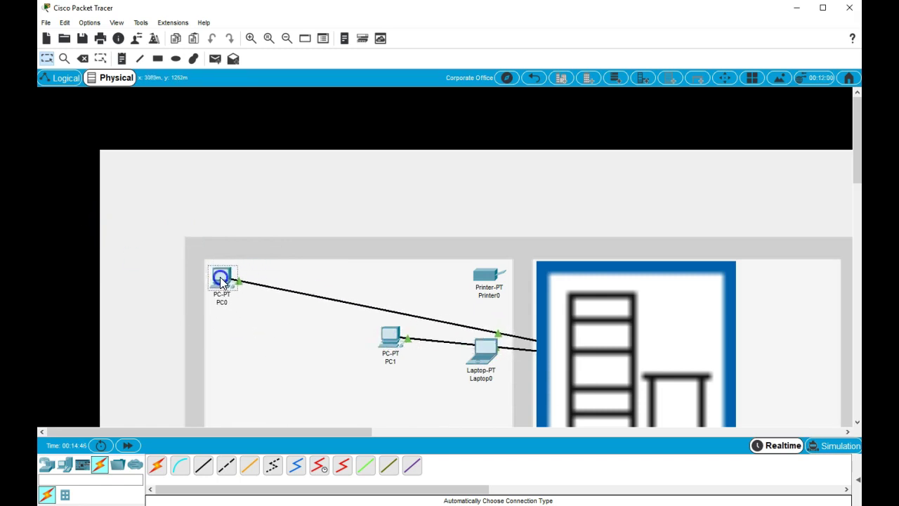
Move PC1 from the Corporate Office to the Office Building in Home City
{"action": "mouse_move", "coordinate": [392, 340]}
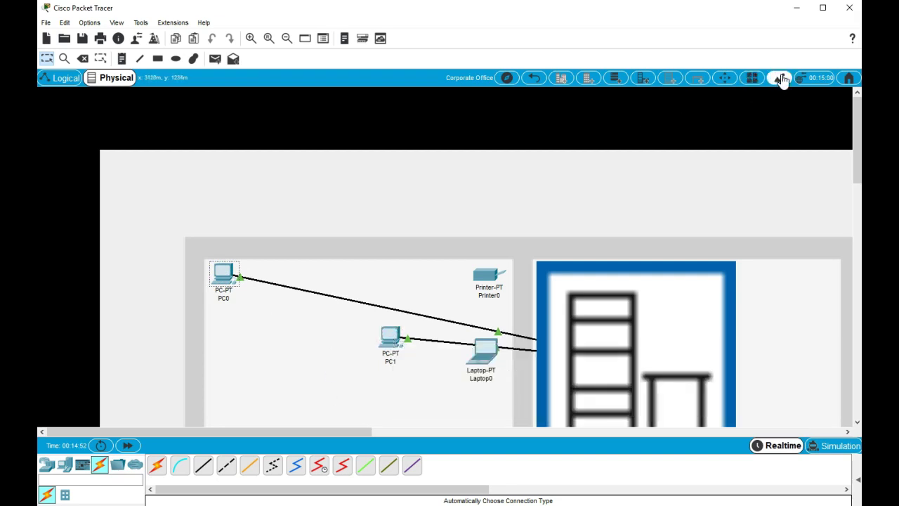
{"action": "left_click", "coordinate": [725, 79]}
{"action": "left_click", "coordinate": [391, 339]}
{"action": "left_click", "coordinate": [427, 360]}
{"action": "mouse_move", "coordinate": [515, 387]}
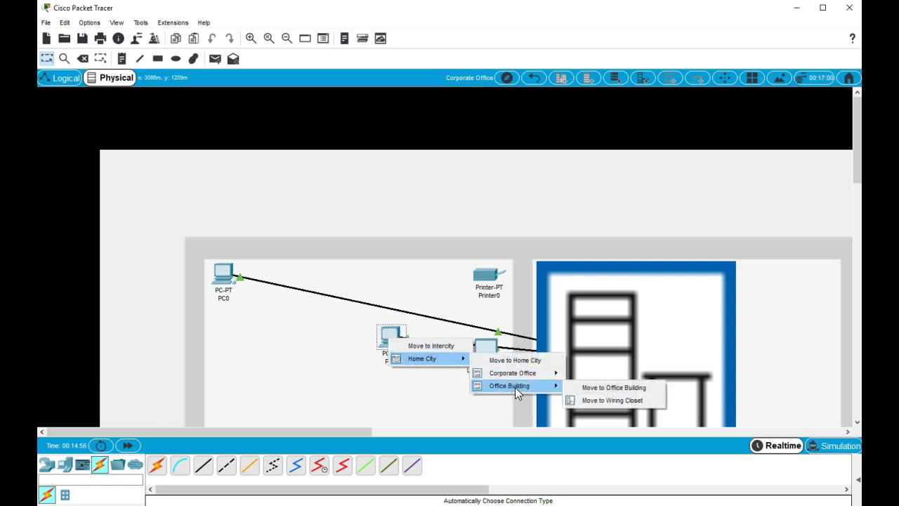
{"action": "left_click", "coordinate": [604, 387]}
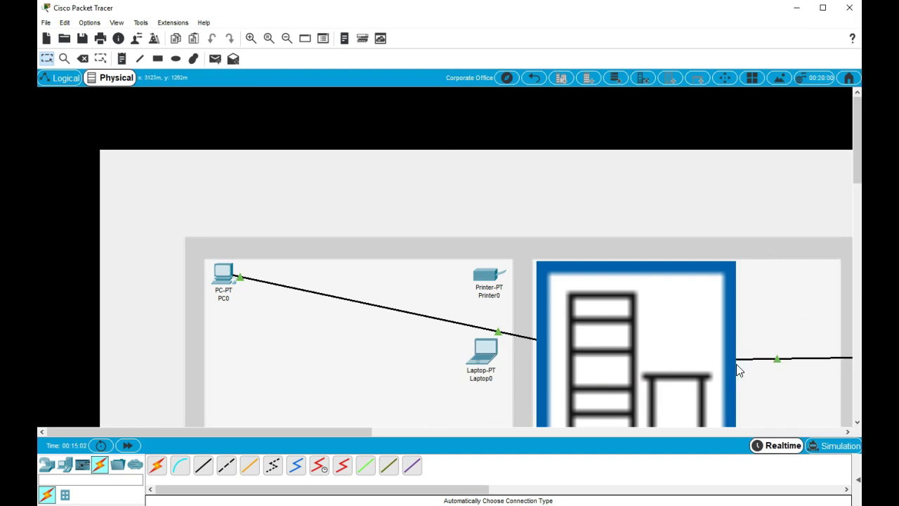
Move Router1 from the Corporate Office's Main Wiring Closet to the wiring closet of the Office Building in Home City
{"action": "left_click", "coordinate": [285, 41]}
{"action": "left_click", "coordinate": [284, 40]}
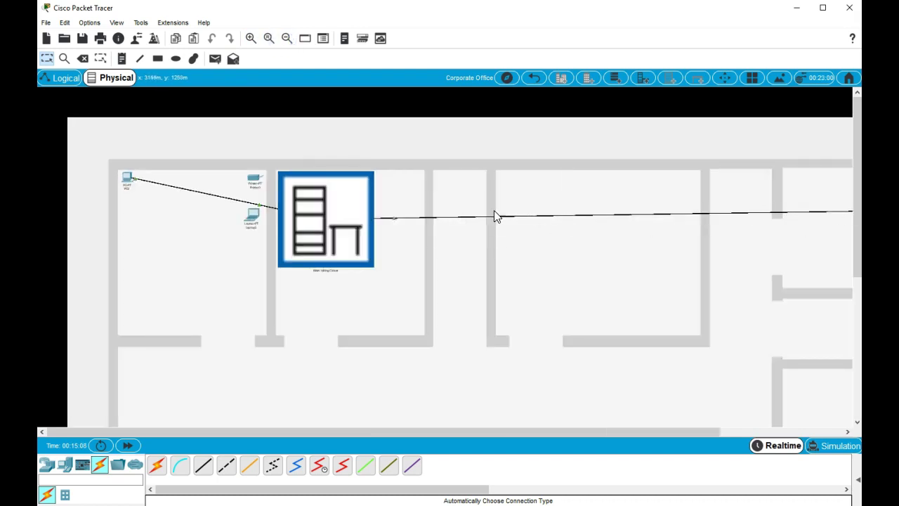
{"action": "left_click", "coordinate": [317, 215]}
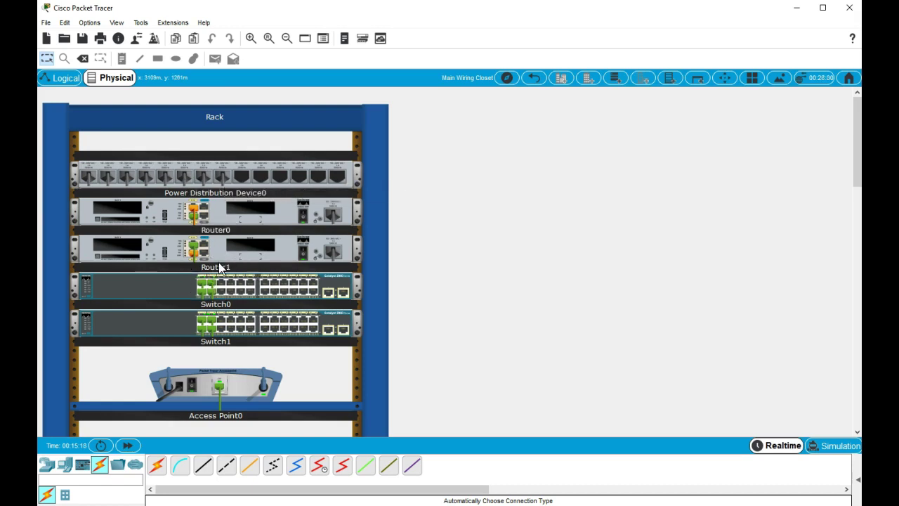
{"action": "left_click", "coordinate": [725, 77]}
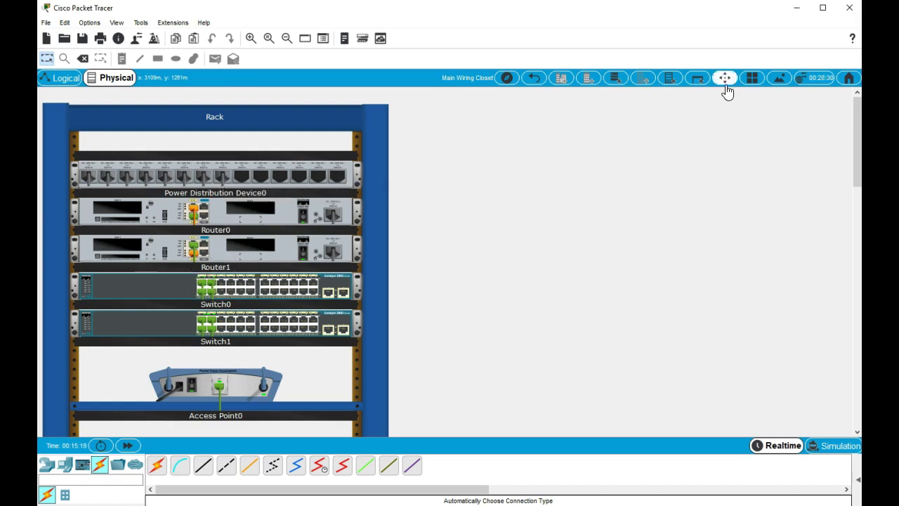
{"action": "left_click", "coordinate": [243, 255]}
{"action": "mouse_move", "coordinate": [278, 276]}
{"action": "mouse_move", "coordinate": [358, 302]}
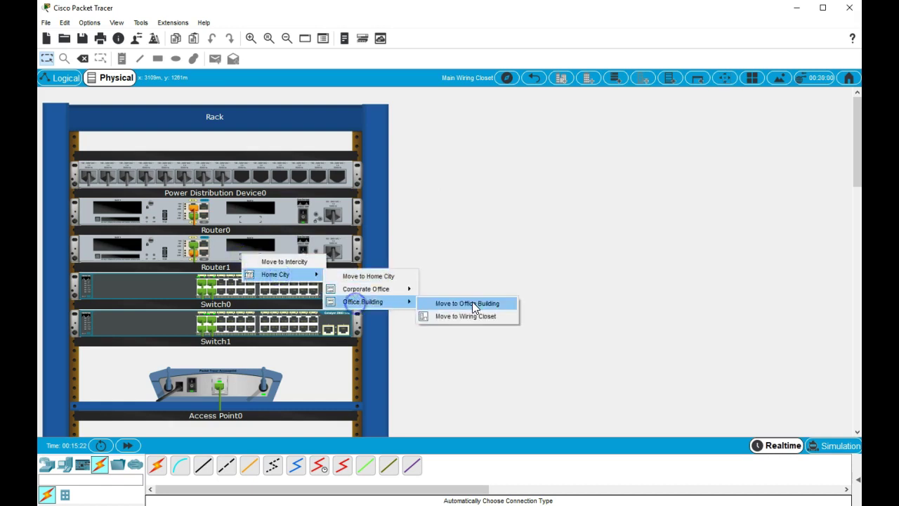
{"action": "left_click", "coordinate": [470, 317]}
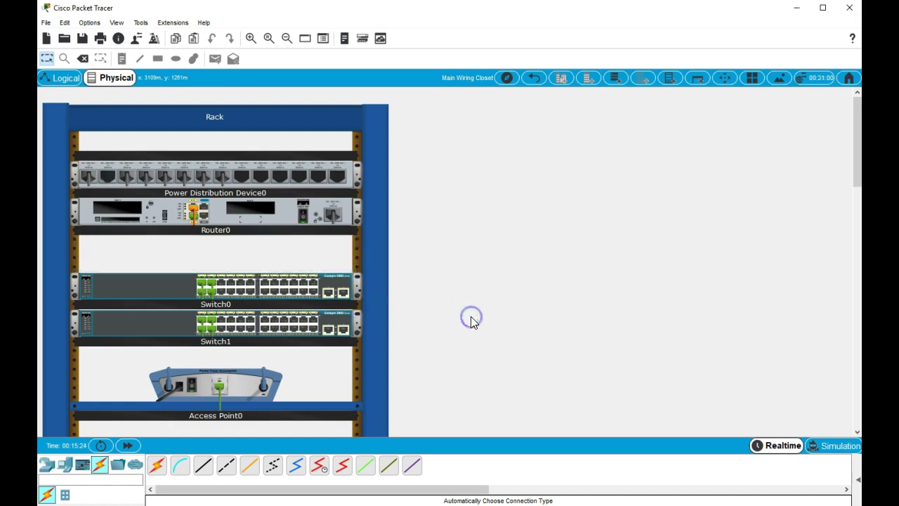
Move Switch1 to the Office Building's wiring closet, and shift Switch0 and Access Point0 up to close the gaps in the rack
{"action": "left_click", "coordinate": [725, 77]}
{"action": "left_click", "coordinate": [293, 321]}
{"action": "mouse_move", "coordinate": [316, 340]}
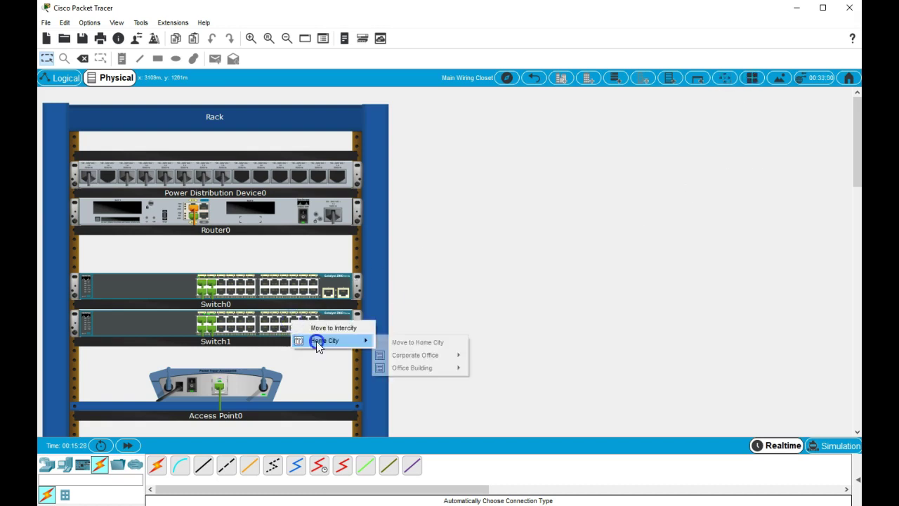
{"action": "mouse_move", "coordinate": [409, 367]}
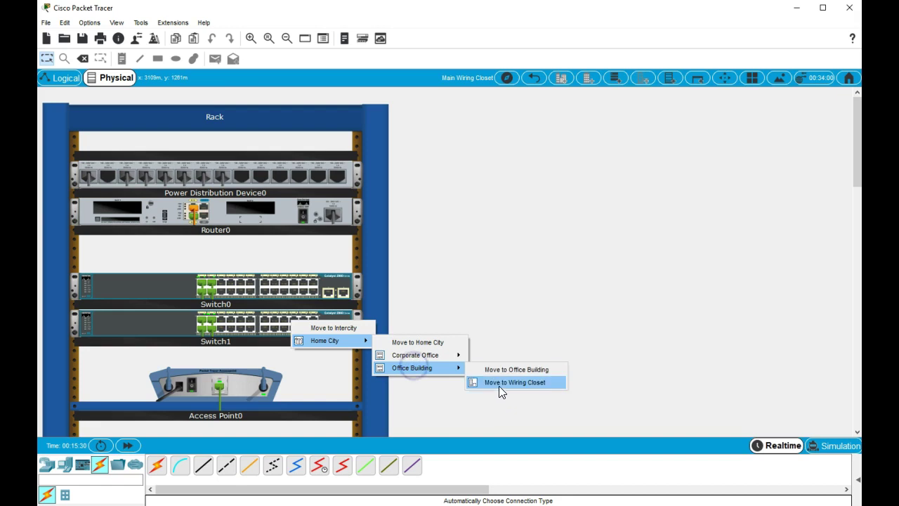
{"action": "left_click", "coordinate": [500, 384]}
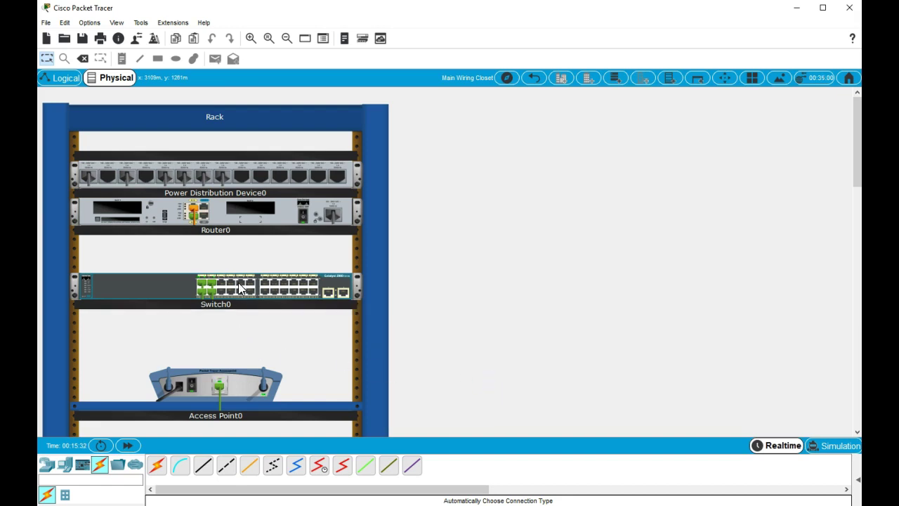
{"action": "left_click_drag", "start_coordinate": [239, 286], "coordinate": [240, 247]}
{"action": "left_click_drag", "start_coordinate": [244, 385], "coordinate": [241, 296]}
Move Access Point1 from the Main Wiring Closet rack to the Office Building's wiring closet
{"action": "scroll", "coordinate": [266, 365], "scroll_direction": "down", "scroll_amount": 1}
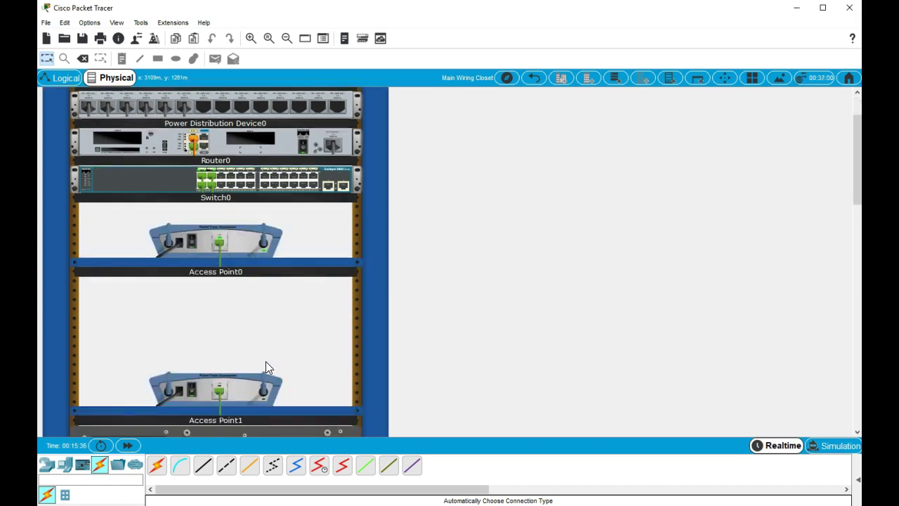
{"action": "scroll", "coordinate": [265, 372], "scroll_direction": "down", "scroll_amount": 1}
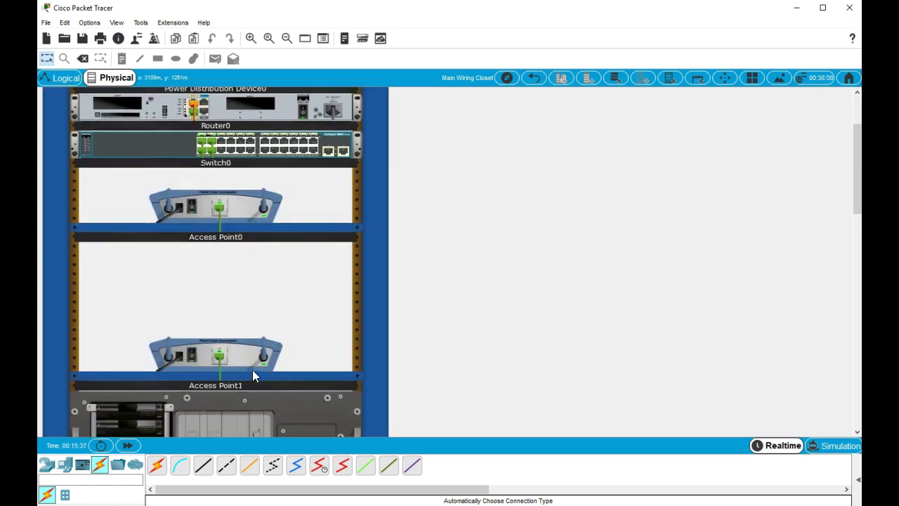
{"action": "left_click", "coordinate": [726, 78]}
{"action": "left_click", "coordinate": [239, 365]}
{"action": "left_click", "coordinate": [311, 385]}
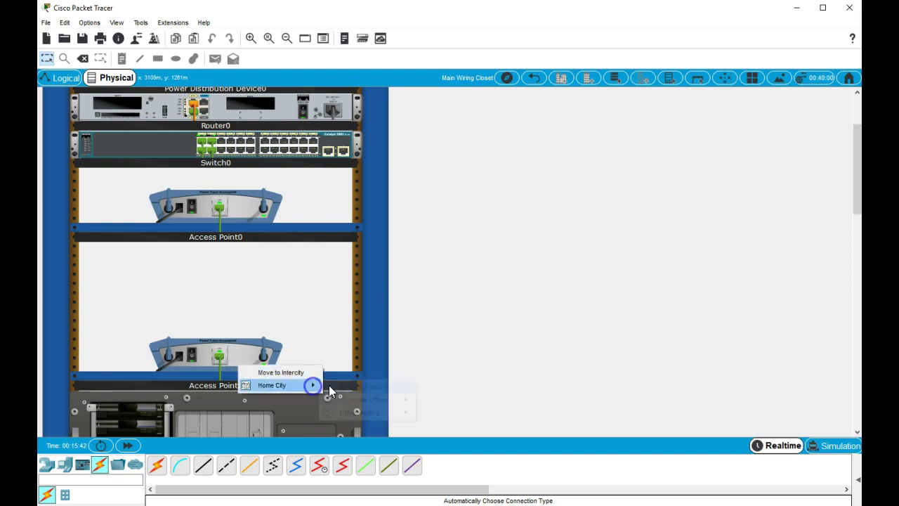
{"action": "left_click", "coordinate": [363, 412]}
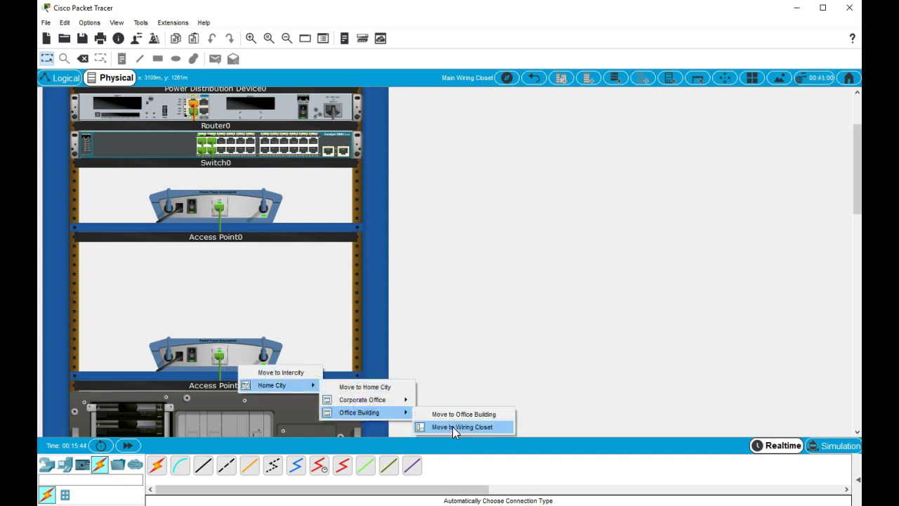
{"action": "left_click", "coordinate": [452, 426]}
Shift Server0 up beneath Access Point0 and move the server below it to the Office Building's wiring closet
{"action": "scroll", "coordinate": [252, 341], "scroll_direction": "down", "scroll_amount": 5}
{"action": "left_click_drag", "start_coordinate": [267, 318], "coordinate": [277, 178]}
{"action": "scroll", "coordinate": [250, 341], "scroll_direction": "down", "scroll_amount": 2}
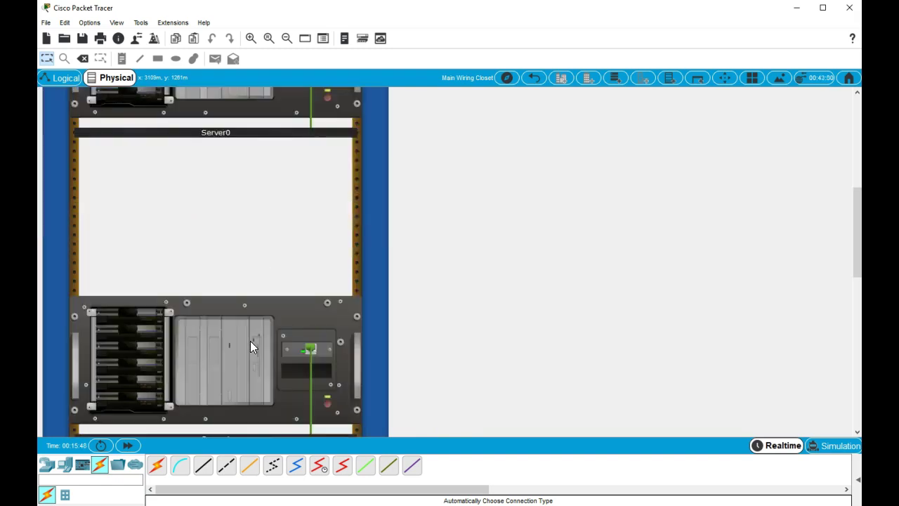
{"action": "left_click", "coordinate": [206, 372]}
{"action": "mouse_move", "coordinate": [252, 393]}
{"action": "mouse_move", "coordinate": [330, 419]}
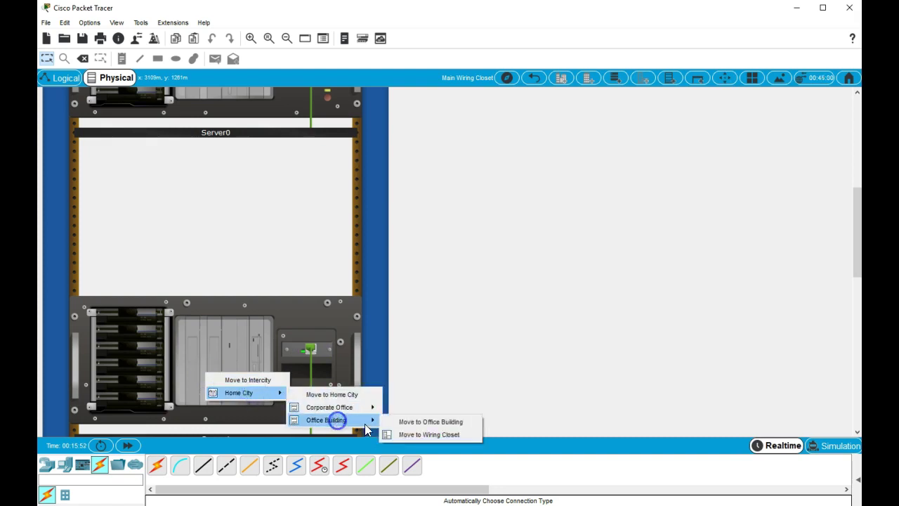
{"action": "left_click", "coordinate": [427, 434]}
{"action": "scroll", "coordinate": [220, 355], "scroll_direction": "down", "scroll_amount": 3}
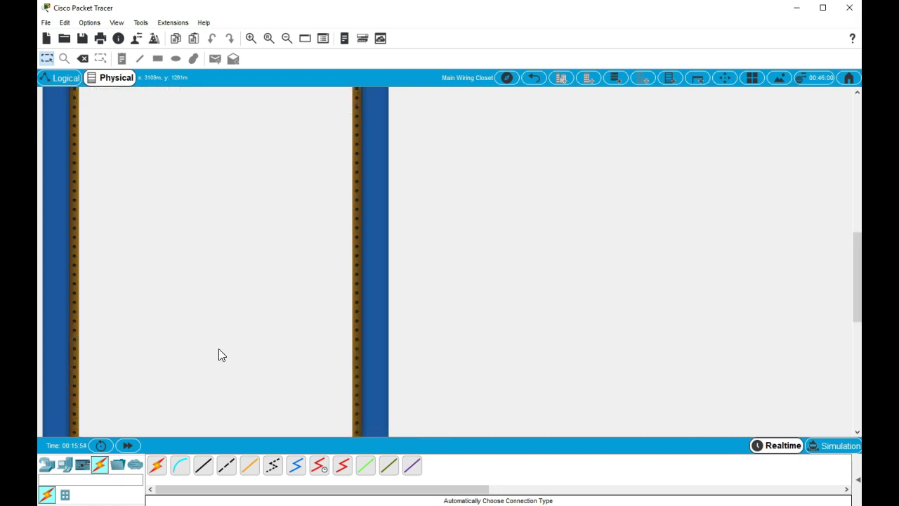
{"action": "scroll", "coordinate": [234, 346], "scroll_direction": "up", "scroll_amount": 5}
{"action": "scroll", "coordinate": [235, 345], "scroll_direction": "up", "scroll_amount": 1}
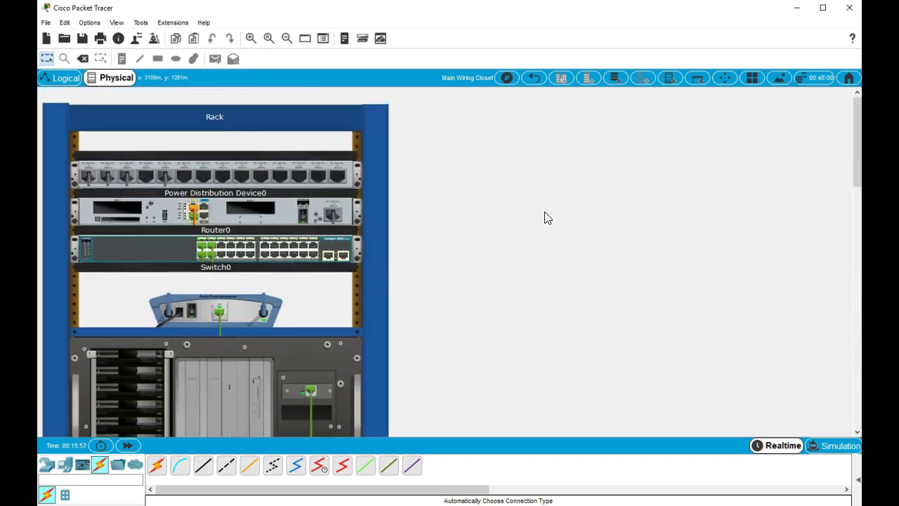
In the Office Building, move the wiring closet into the third upper room and PC1 into the second upper room
{"action": "left_click", "coordinate": [534, 78]}
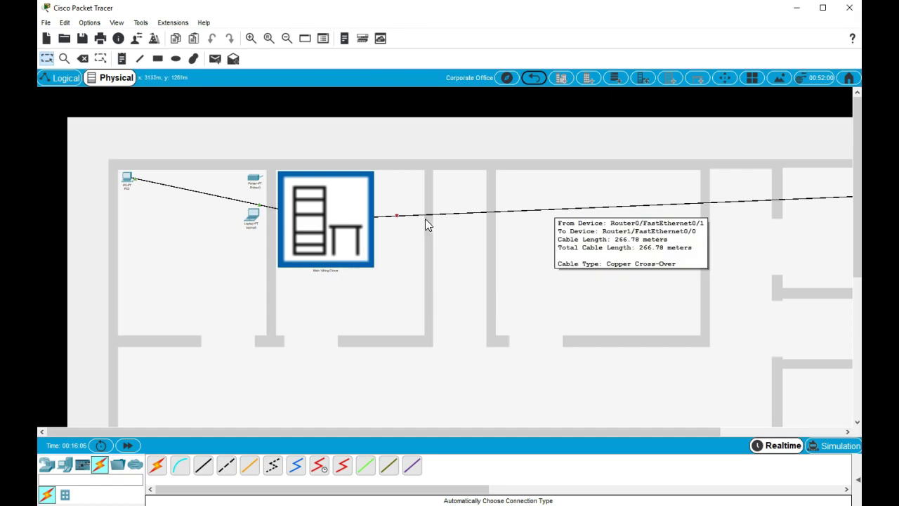
{"action": "mouse_move", "coordinate": [374, 218]}
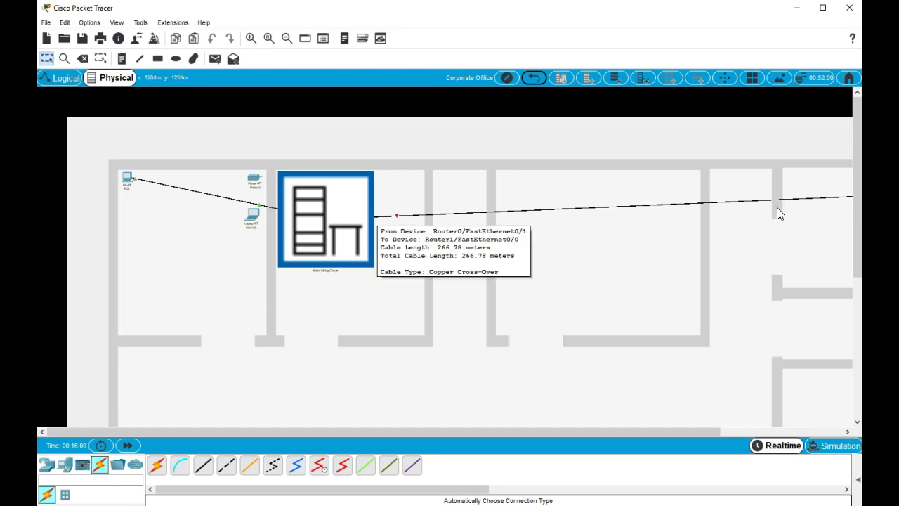
{"action": "left_click", "coordinate": [534, 78]}
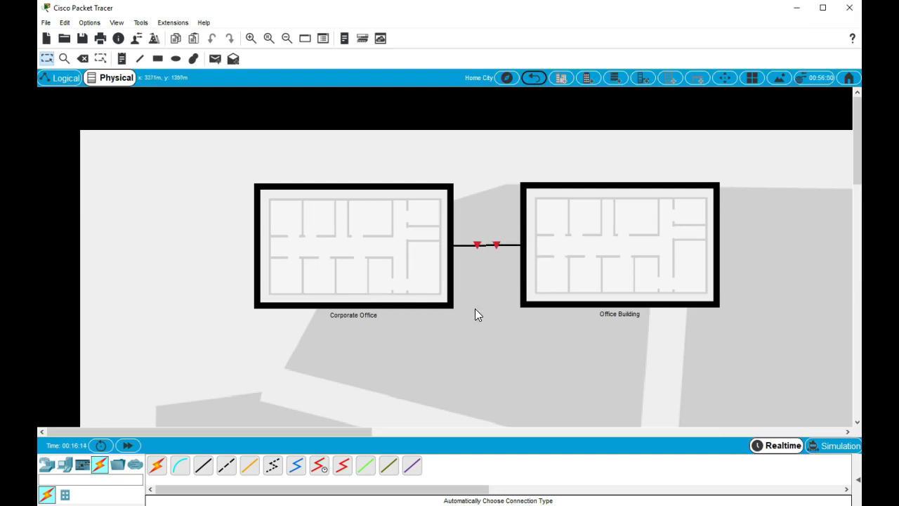
{"action": "left_click", "coordinate": [622, 248]}
{"action": "left_click_drag", "start_coordinate": [342, 248], "coordinate": [562, 246]}
{"action": "left_click_drag", "start_coordinate": [209, 207], "coordinate": [424, 176]}
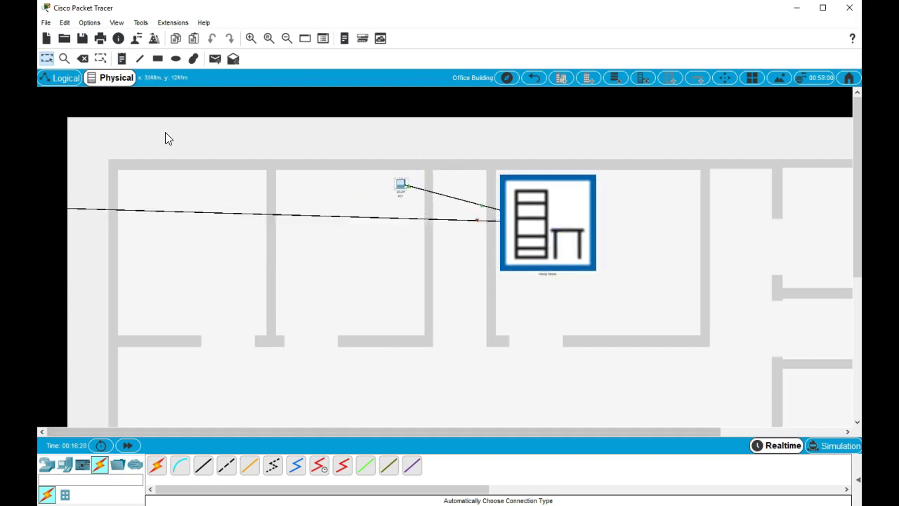
{"action": "left_click", "coordinate": [287, 39]}
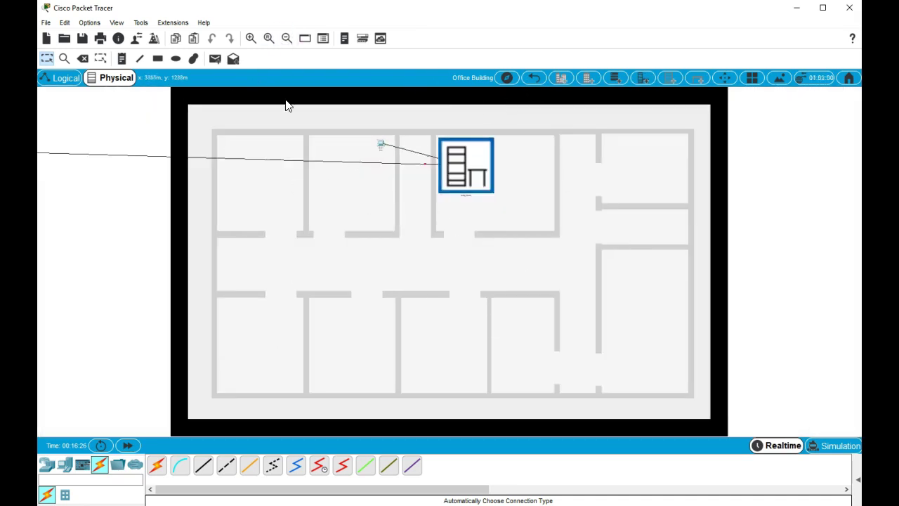
Return to Home City and rename the Corporate Office building as Network 0
{"action": "left_click", "coordinate": [66, 78]}
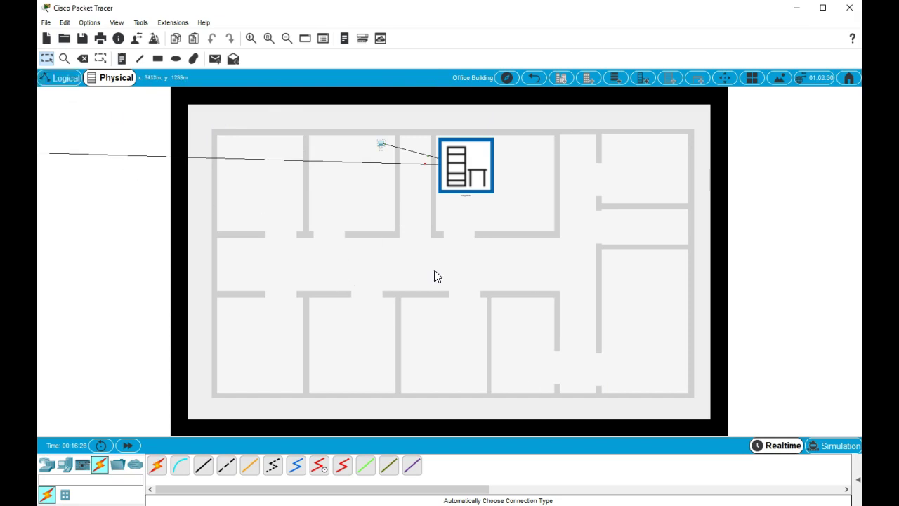
{"action": "left_click", "coordinate": [534, 77]}
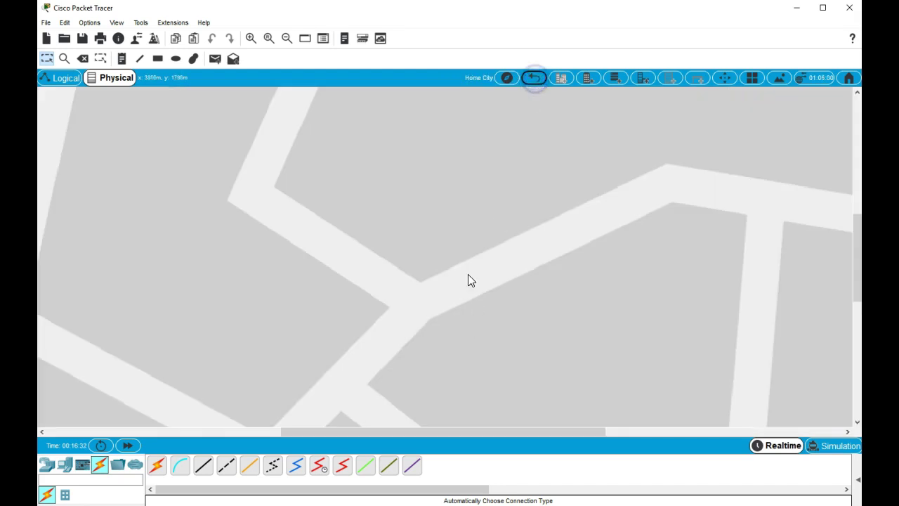
{"action": "left_click", "coordinate": [287, 39]}
{"action": "left_click", "coordinate": [286, 38]}
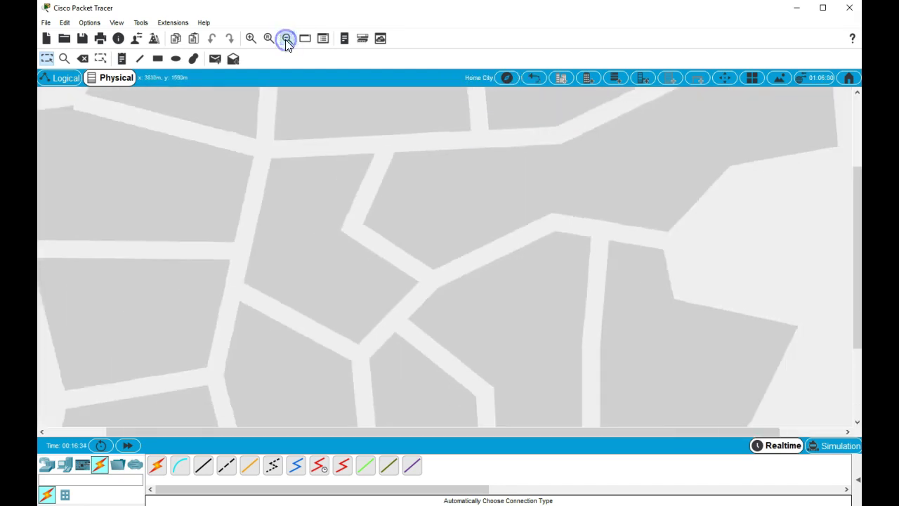
{"action": "left_click", "coordinate": [286, 39]}
{"action": "left_click_drag", "start_coordinate": [859, 208], "coordinate": [839, 117]}
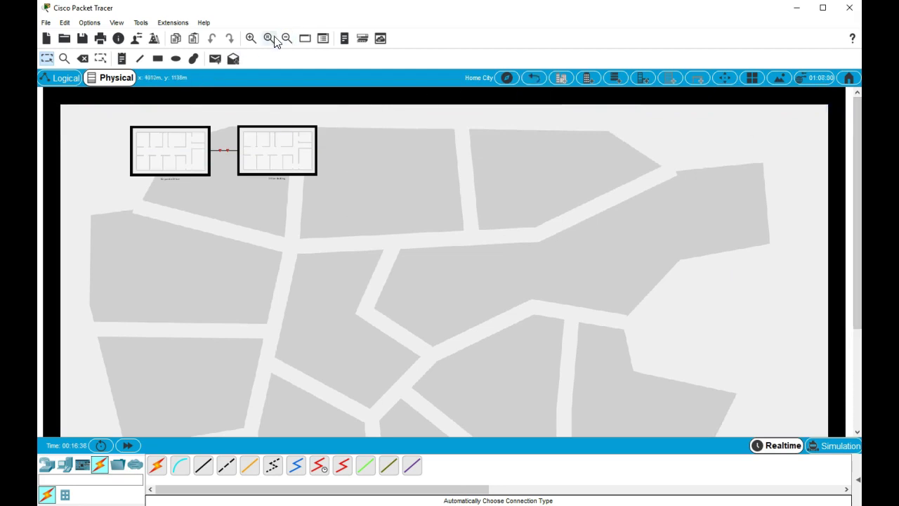
{"action": "left_click", "coordinate": [251, 38]}
{"action": "left_click_drag", "start_coordinate": [320, 426], "coordinate": [133, 393]}
{"action": "left_click_drag", "start_coordinate": [265, 431], "coordinate": [96, 422]}
{"action": "left_click_drag", "start_coordinate": [858, 170], "coordinate": [857, 91]}
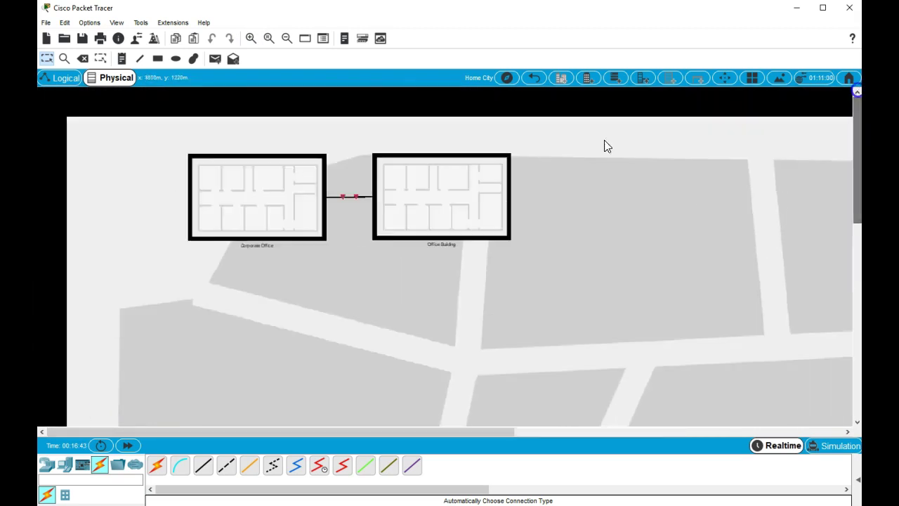
{"action": "left_click", "coordinate": [258, 245]}
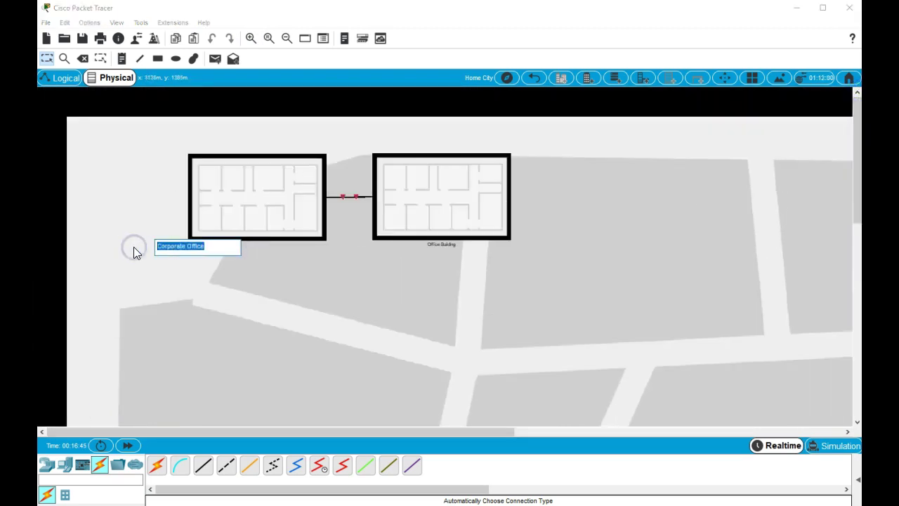
{"action": "type", "text": "Netwokr"}
{"action": "key", "text": "BackSpace"}
{"action": "key", "text": "BackSpace"}
{"action": "type", "text": "rk 0"}
{"action": "left_click", "coordinate": [375, 294]}
Rename the Office Building in Home City as Network 2
{"action": "left_click", "coordinate": [436, 245]}
{"action": "left_click", "coordinate": [436, 245]}
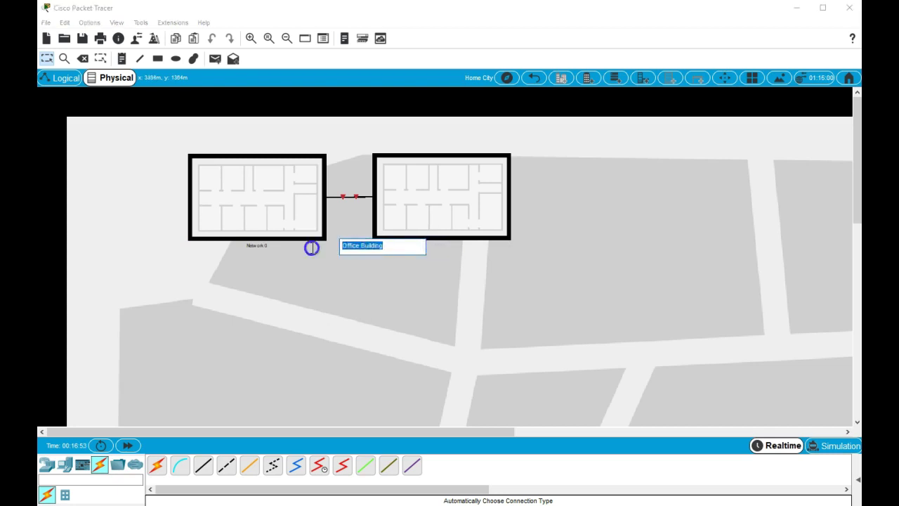
{"action": "type", "text": "Network 2"}
{"action": "left_click", "coordinate": [402, 282]}
Change the first building's label to Network 1 with 192.168.1.0 on a second line
{"action": "left_click", "coordinate": [255, 246]}
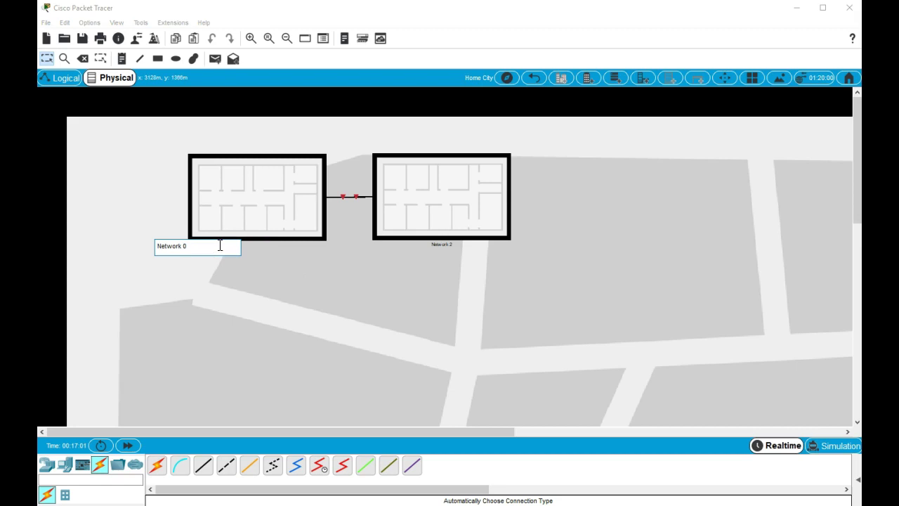
{"action": "key", "text": "Return"}
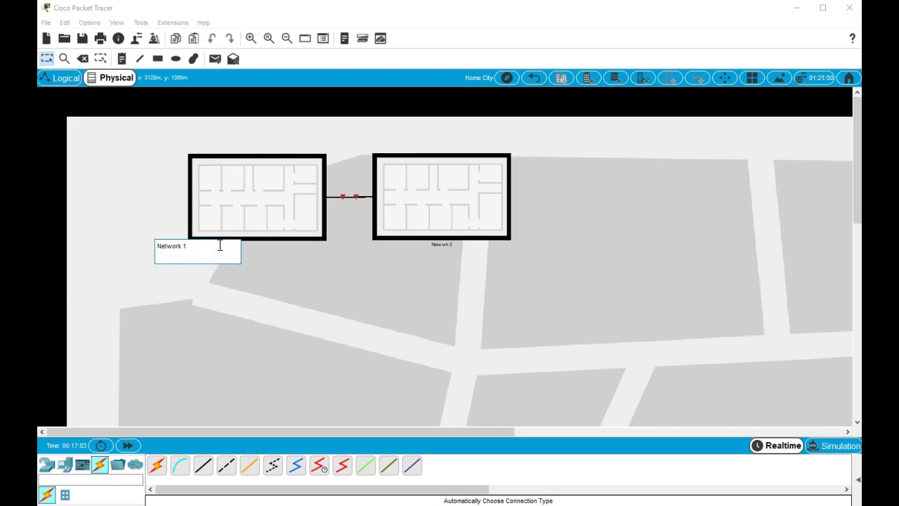
{"action": "key", "text": "BackSpace"}
{"action": "key", "text": "Return"}
{"action": "left_click", "coordinate": [331, 303]}
Add 192.168.2.0 on a second line of the Network 2 building's label
{"action": "left_click", "coordinate": [439, 245]}
{"action": "left_click", "coordinate": [445, 245]}
{"action": "left_click", "coordinate": [404, 248]}
{"action": "key", "text": "Return"}
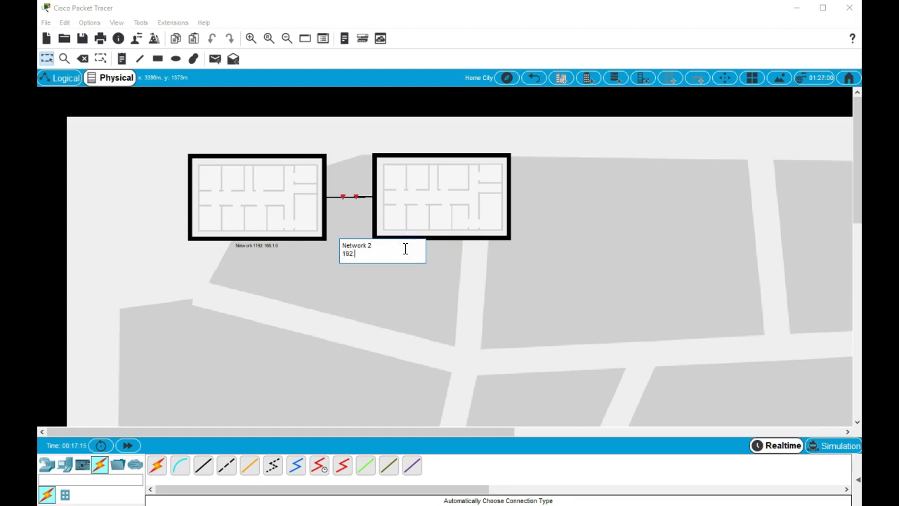
{"action": "type", "text": "192.168.2.0"}
{"action": "key", "text": "Return"}
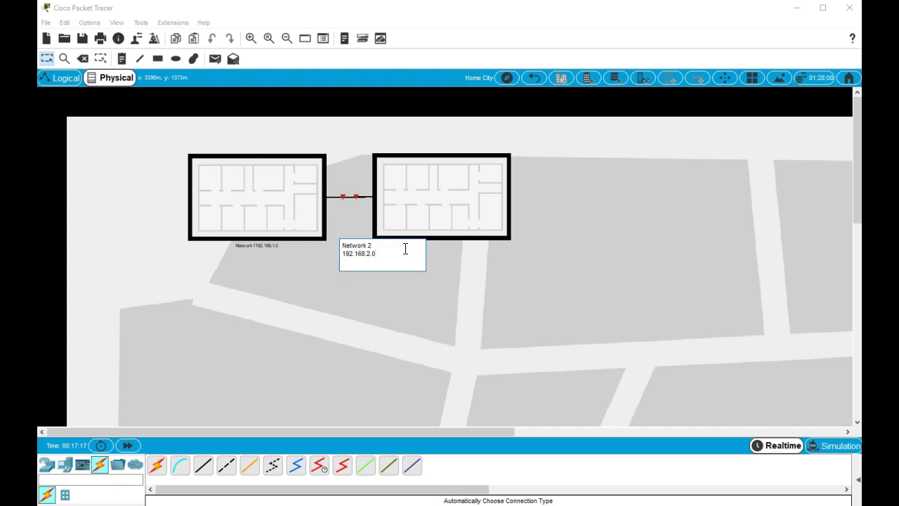
{"action": "left_click", "coordinate": [371, 355]}
Remove the Network 1 text from the first building's label, keeping only 192.168.1.0
{"action": "left_click", "coordinate": [260, 248]}
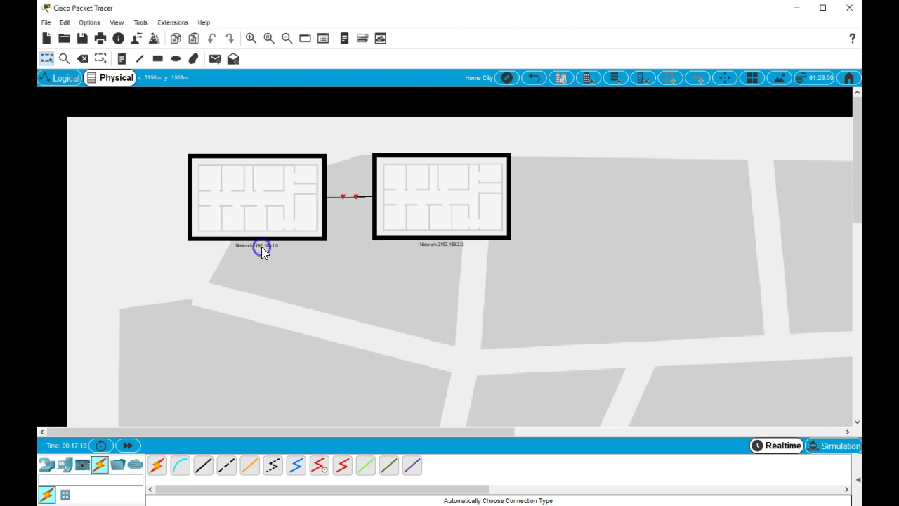
{"action": "left_click", "coordinate": [185, 248]}
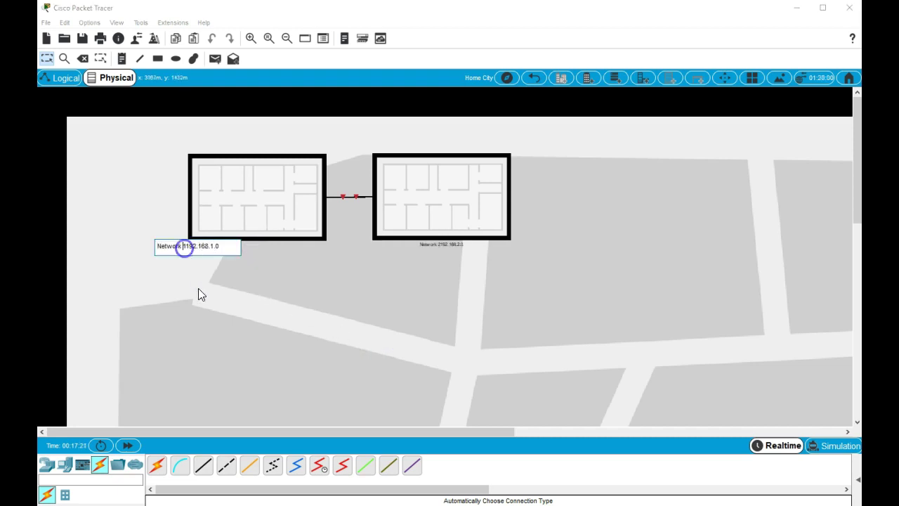
{"action": "key", "text": "BackSpace"}
{"action": "key", "text": "BackSpace"}
{"action": "key", "text": "BackSpace"}
{"action": "key", "text": "BackSpace"}
{"action": "key", "text": "BackSpace"}
{"action": "key", "text": "BackSpace"}
{"action": "key", "text": "BackSpace"}
{"action": "key", "text": "BackSpace"}
{"action": "key", "text": "BackSpace"}
{"action": "left_click", "coordinate": [293, 351]}
Remove the Network 2 text from the second building's label, keeping only 192.168.2.0
{"action": "left_click", "coordinate": [438, 244]}
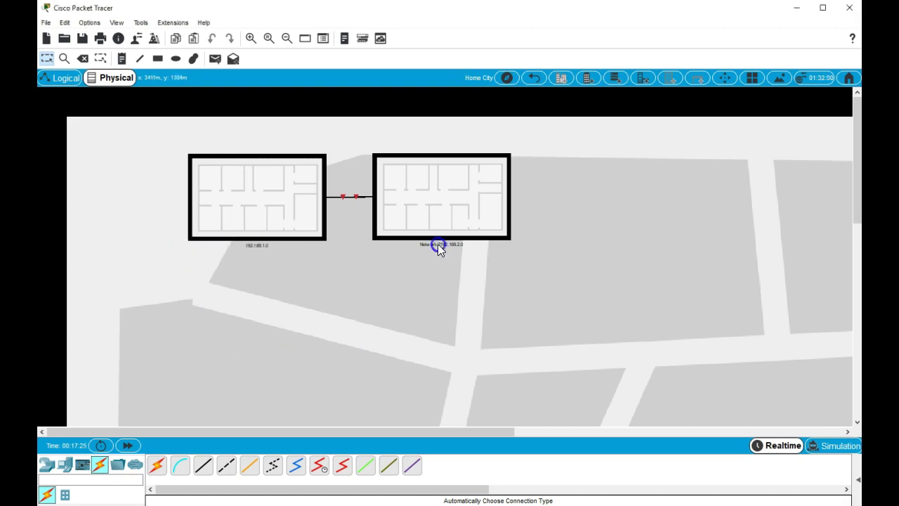
{"action": "key", "text": "shift+Home"}
{"action": "key", "text": "BackSpace"}
{"action": "left_click", "coordinate": [382, 305]}
Return to the logical workspace and check the IP configuration of Laptop0
{"action": "left_click", "coordinate": [55, 79]}
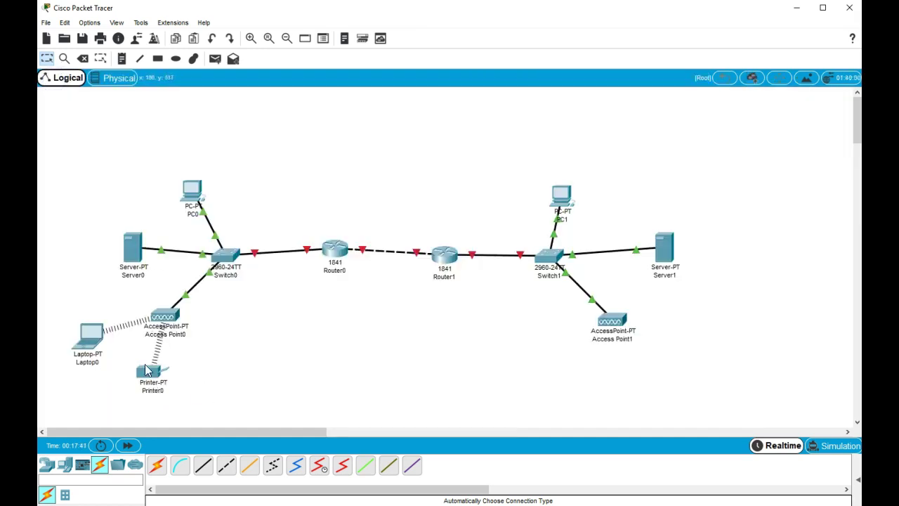
{"action": "left_click", "coordinate": [87, 337]}
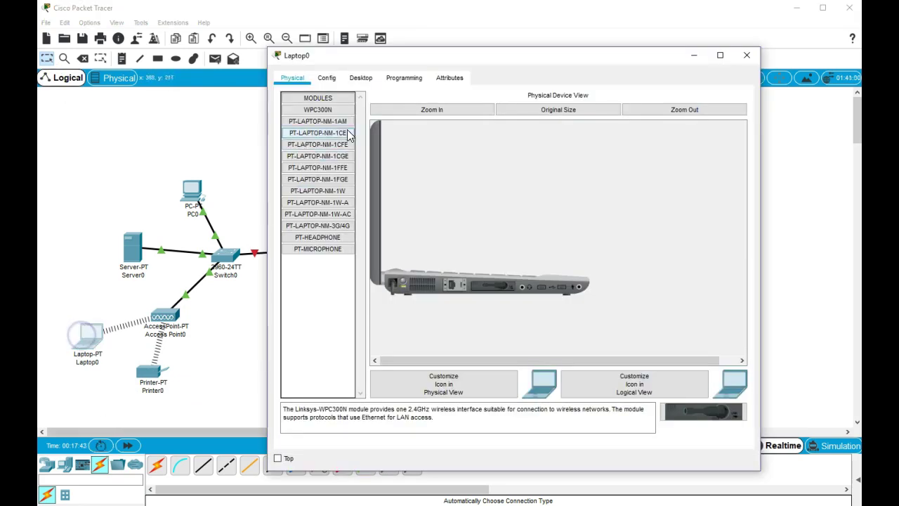
{"action": "left_click", "coordinate": [360, 78]}
{"action": "left_click", "coordinate": [330, 127]}
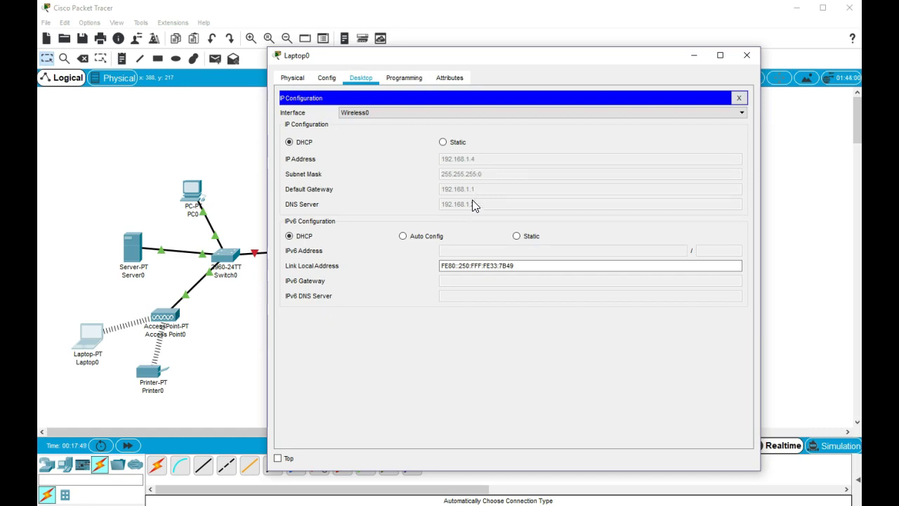
{"action": "left_click", "coordinate": [747, 55]}
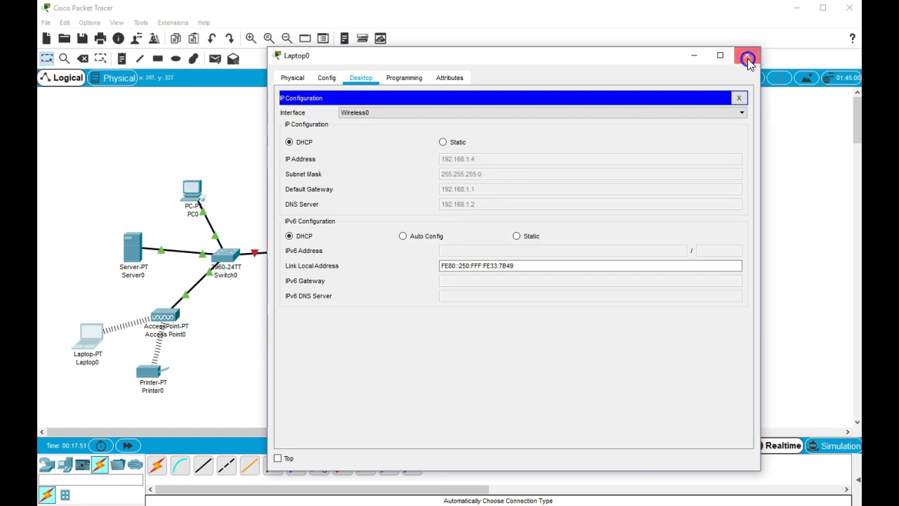
Check the gateway and DNS settings of Printer0 and the IP configuration of its Wireless0 interface
{"action": "left_click", "coordinate": [146, 372]}
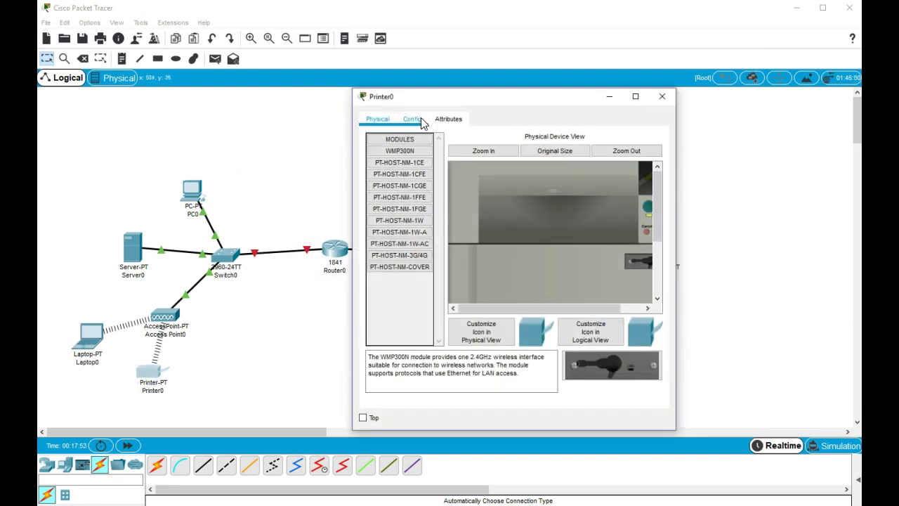
{"action": "left_click", "coordinate": [414, 121]}
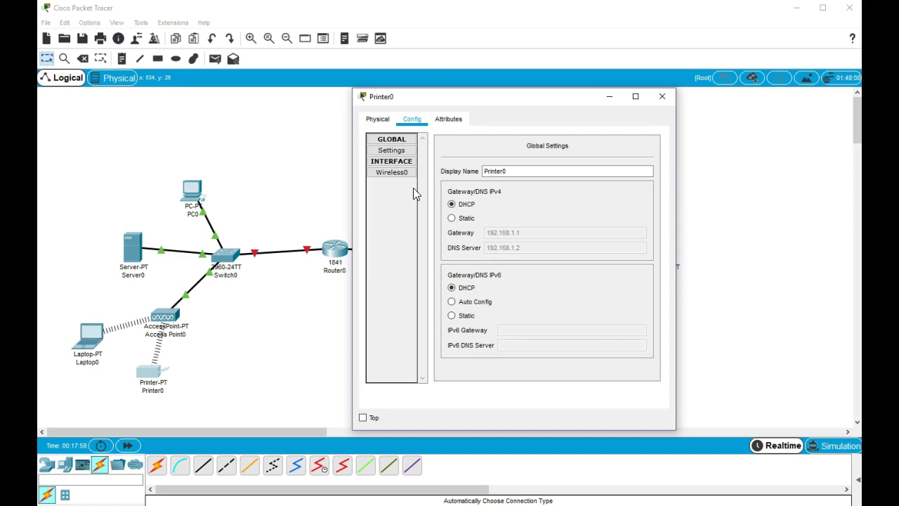
{"action": "left_click", "coordinate": [397, 175]}
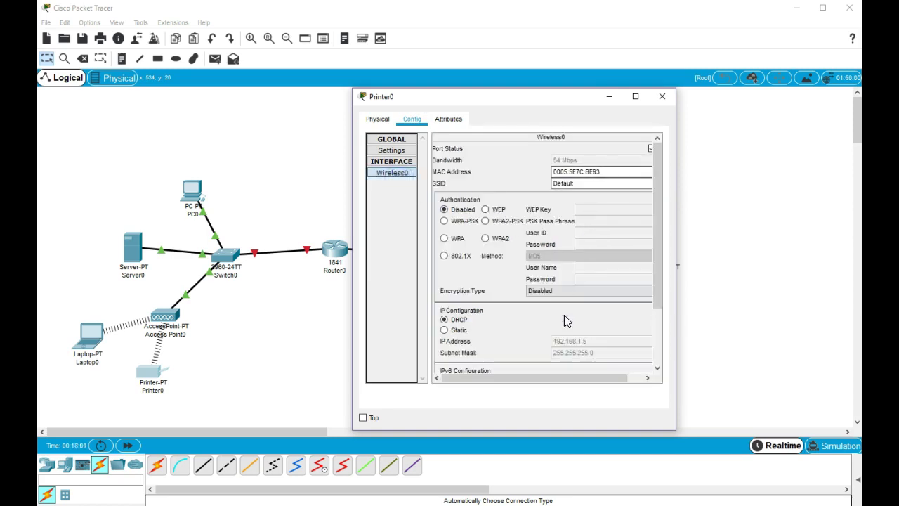
{"action": "scroll", "coordinate": [547, 353], "scroll_direction": "down", "scroll_amount": 2}
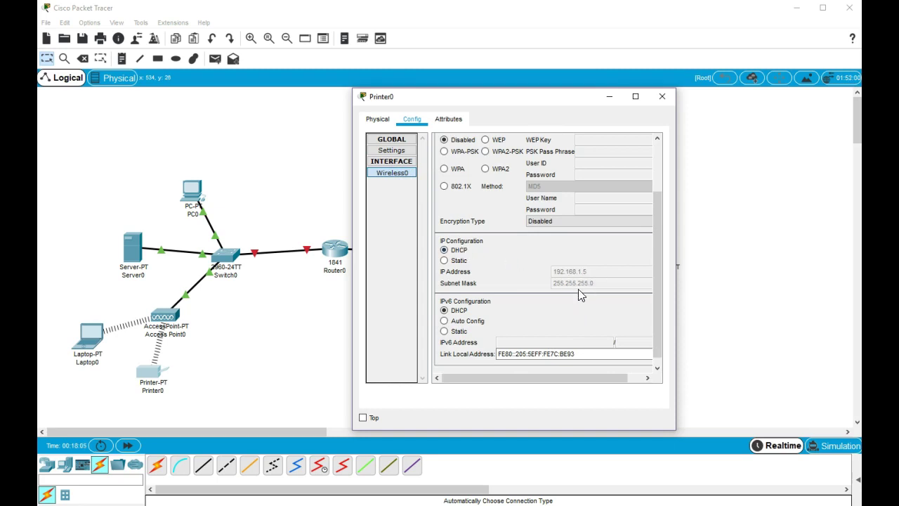
{"action": "left_click", "coordinate": [662, 96]}
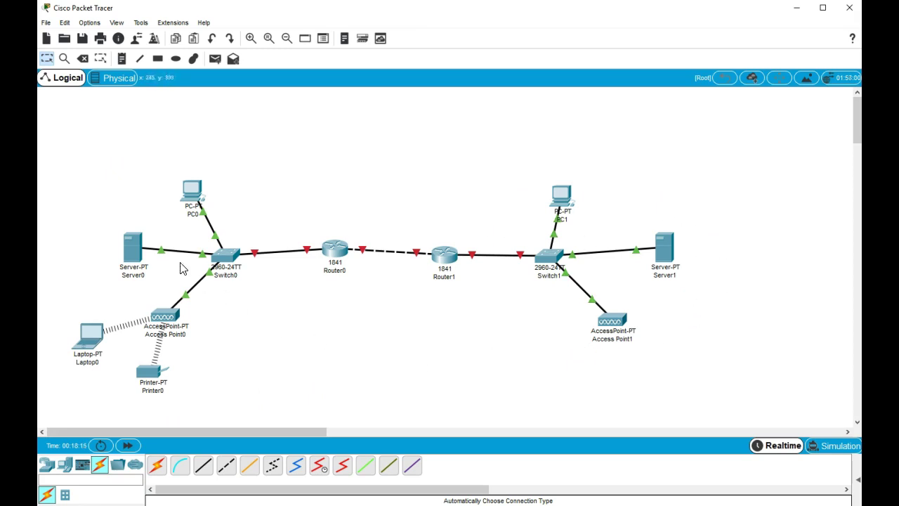
Replace the Cisco Packet Tracer heading in Server0's HTTP file index.html with Walt Disney World and save the file
{"action": "left_click", "coordinate": [135, 251]}
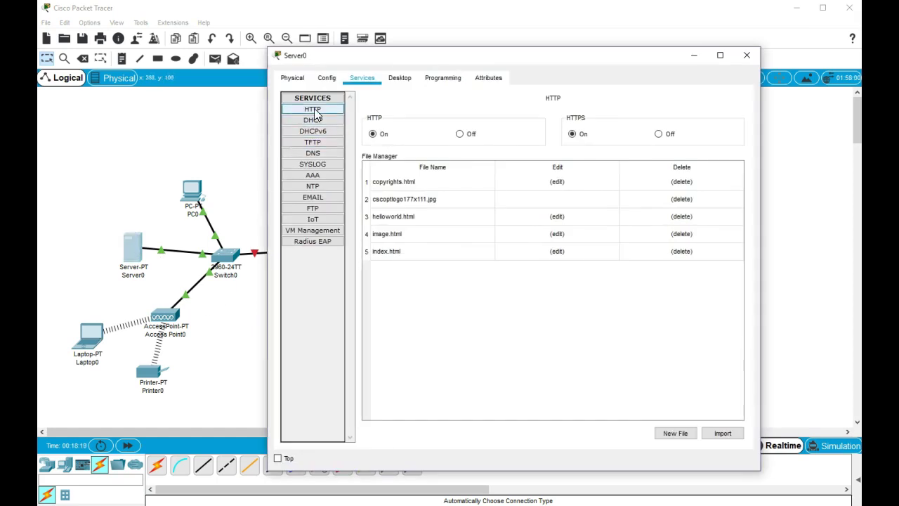
{"action": "left_click", "coordinate": [315, 110]}
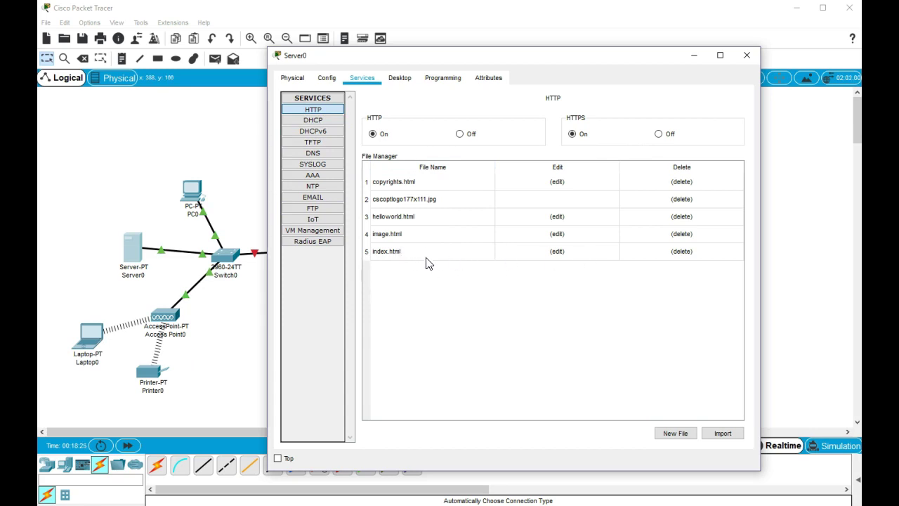
{"action": "left_click", "coordinate": [556, 251]}
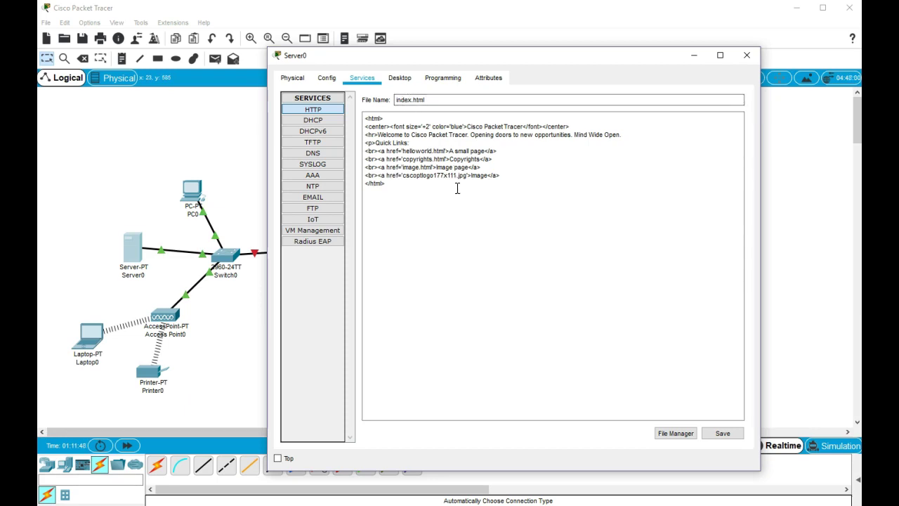
{"action": "left_click_drag", "start_coordinate": [467, 126], "coordinate": [526, 129]}
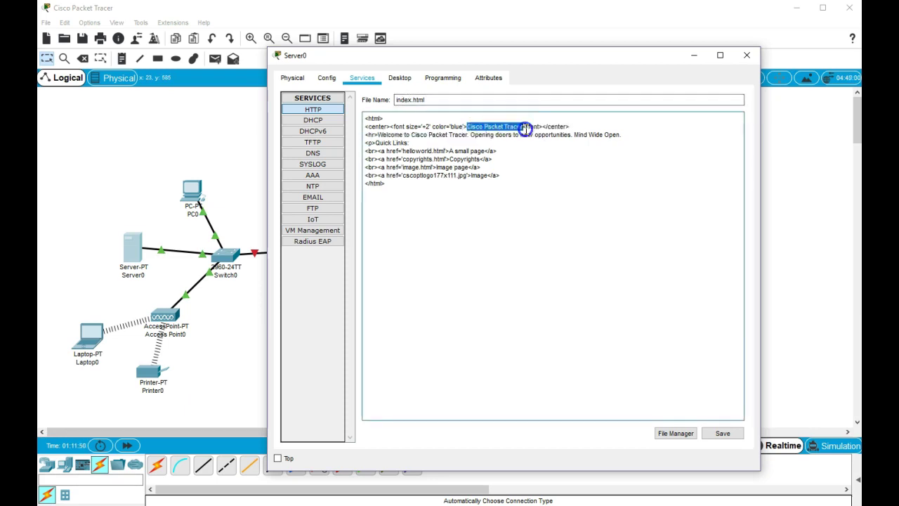
{"action": "type", "text": "Walt Disney World"}
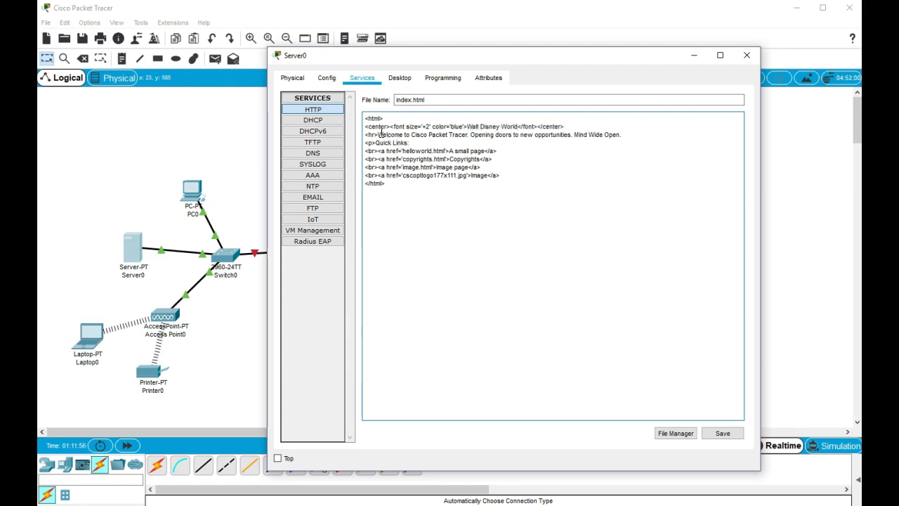
{"action": "left_click_drag", "start_coordinate": [379, 134], "coordinate": [424, 138]}
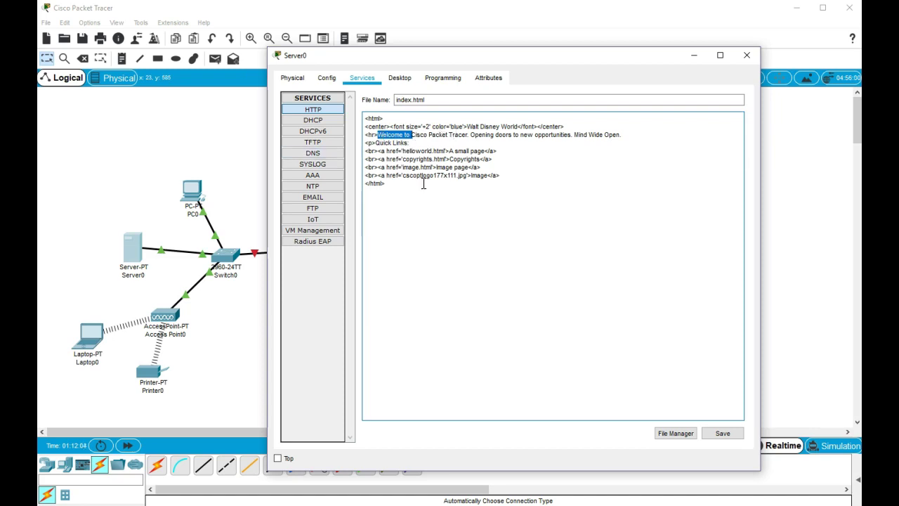
{"action": "left_click", "coordinate": [707, 433]}
{"action": "left_click", "coordinate": [537, 281]}
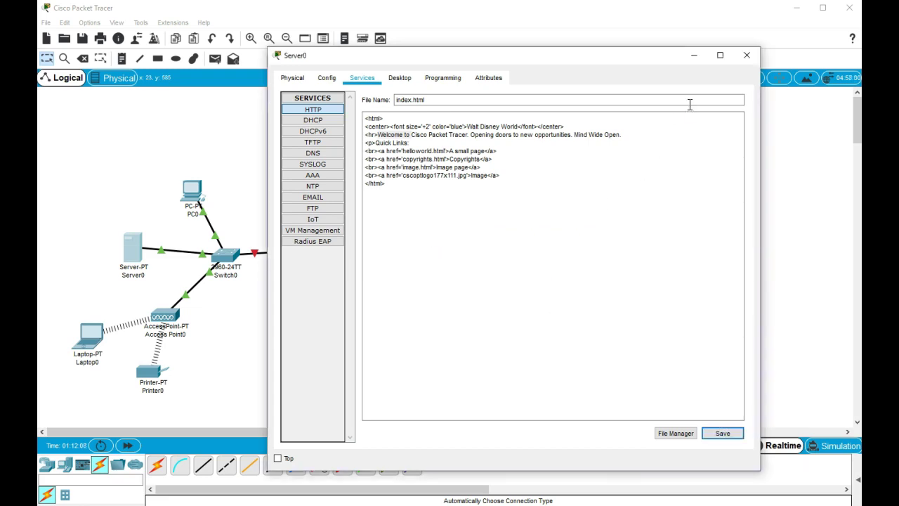
{"action": "left_click", "coordinate": [313, 120]}
{"action": "left_click", "coordinate": [311, 111]}
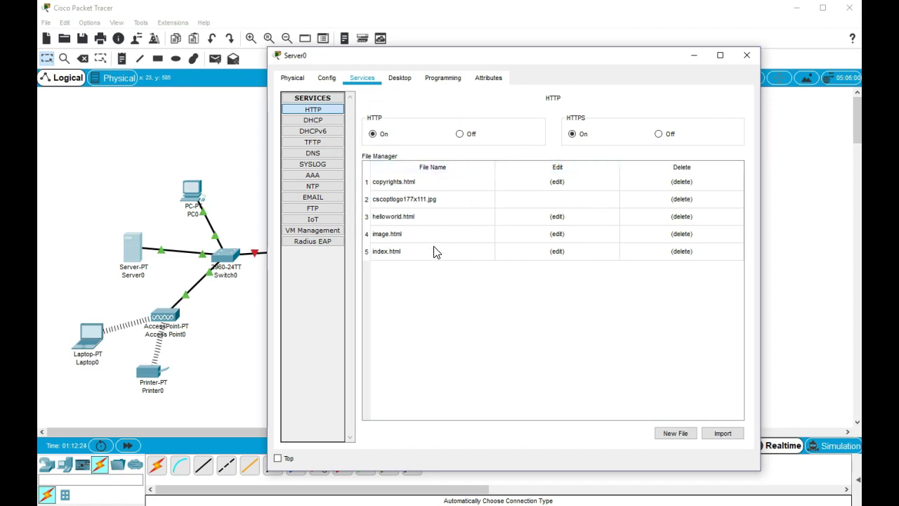
Add a DNS A record on Server0 for wdw.com with address 192.168.1.2 and turn the DNS service on
{"action": "left_click", "coordinate": [313, 153]}
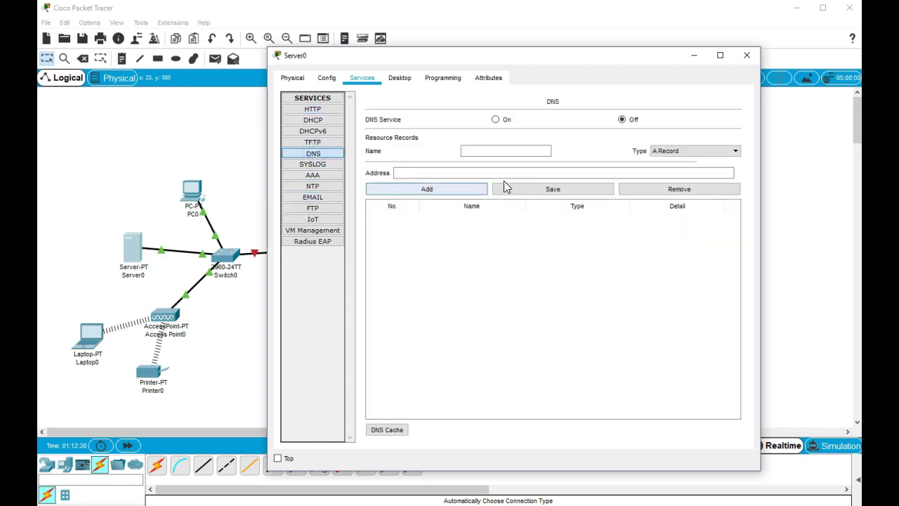
{"action": "left_click", "coordinate": [496, 150]}
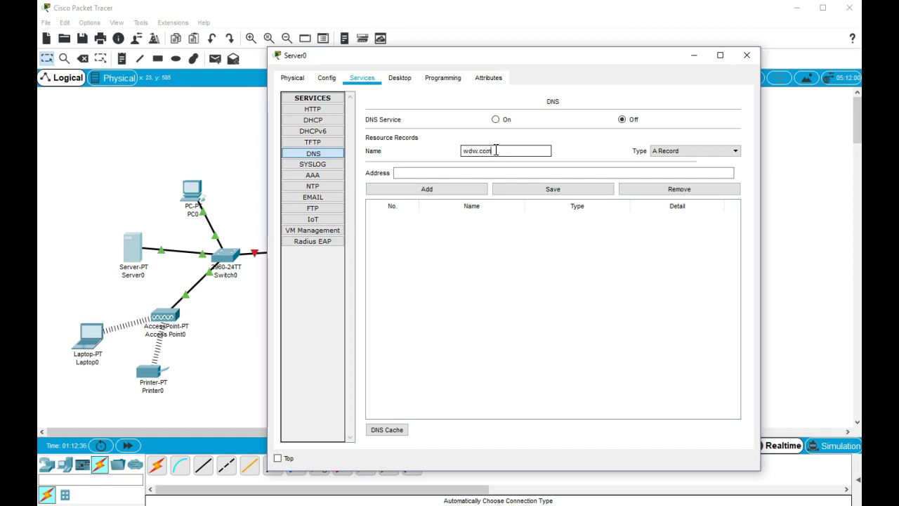
{"action": "left_click", "coordinate": [462, 173]}
{"action": "type", "text": "192.16"}
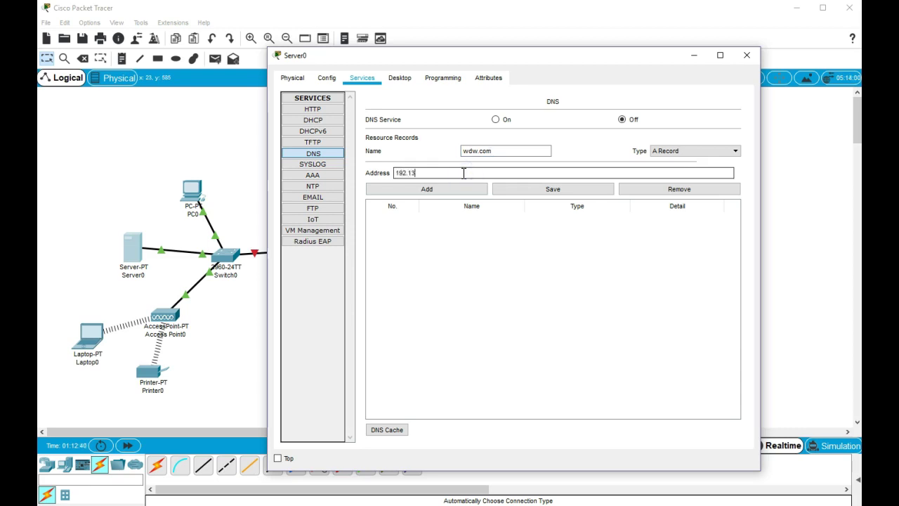
{"action": "type", "text": "8.1.2"}
{"action": "left_click", "coordinate": [416, 194]}
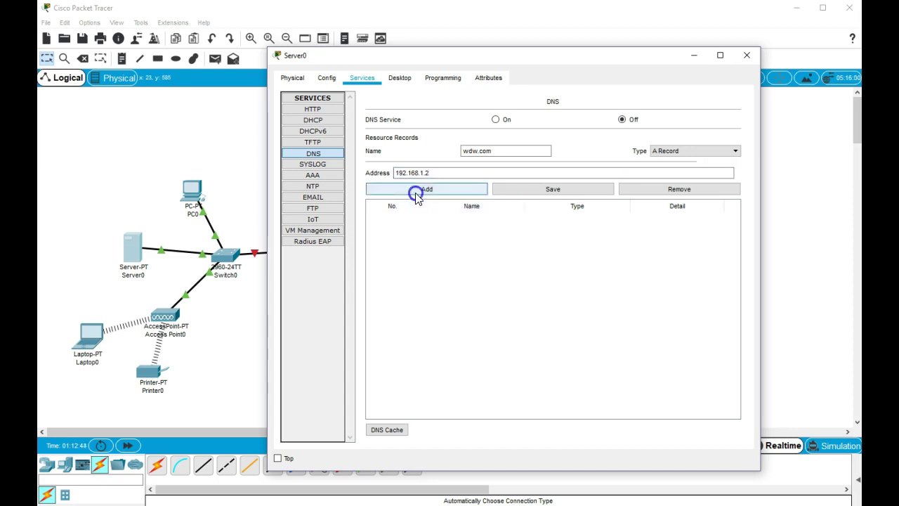
{"action": "left_click", "coordinate": [539, 189]}
{"action": "left_click", "coordinate": [545, 281]}
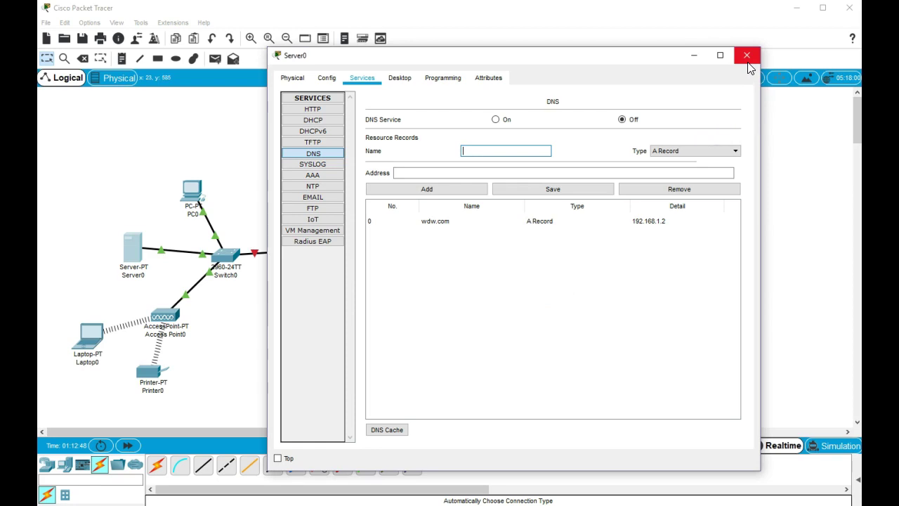
{"action": "left_click", "coordinate": [496, 119]}
{"action": "left_click", "coordinate": [745, 57]}
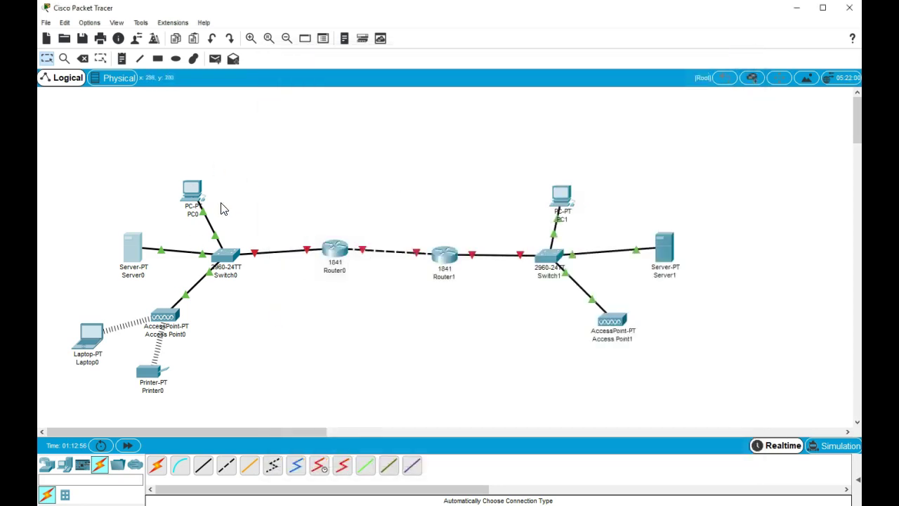
Open wdw.com in PC0's web browser to check the page heading
{"action": "left_click", "coordinate": [192, 189]}
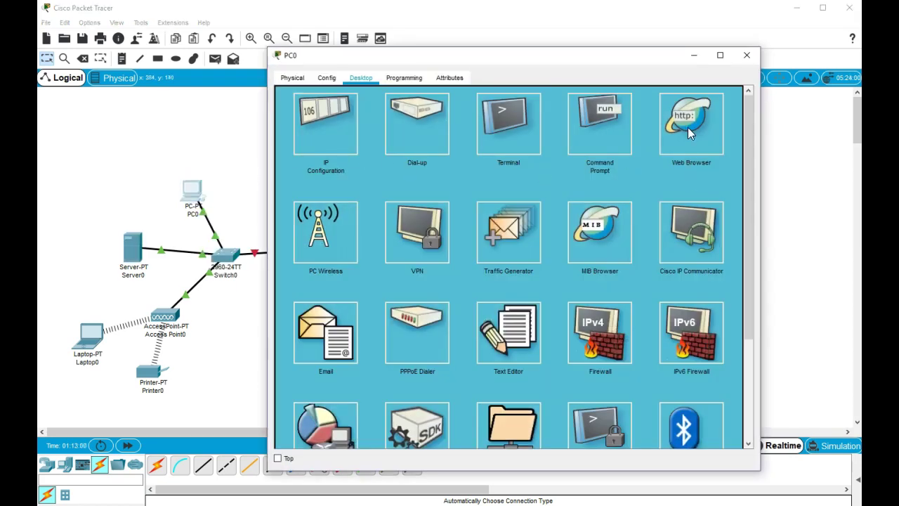
{"action": "left_click", "coordinate": [688, 127]}
{"action": "left_click", "coordinate": [422, 115]}
{"action": "type", "text": "wdw.com"}
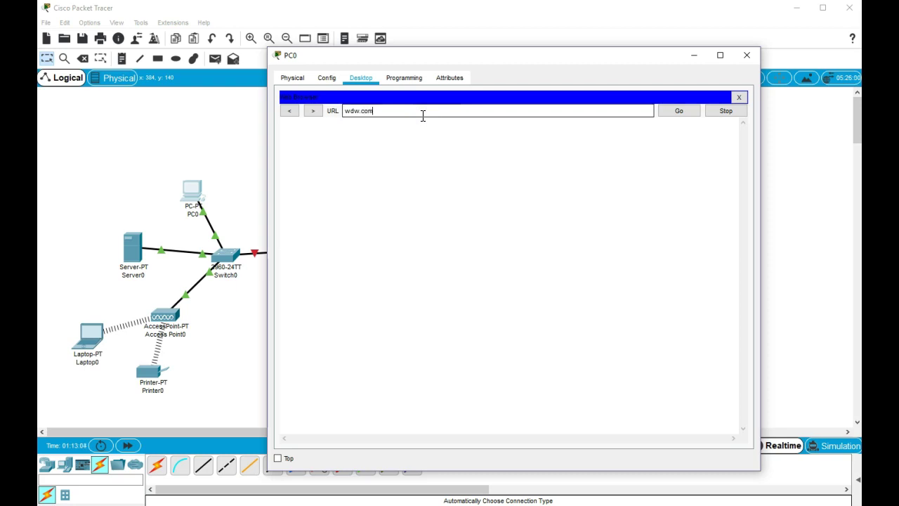
{"action": "key", "text": "Return"}
{"action": "left_click_drag", "start_coordinate": [457, 130], "coordinate": [565, 132]}
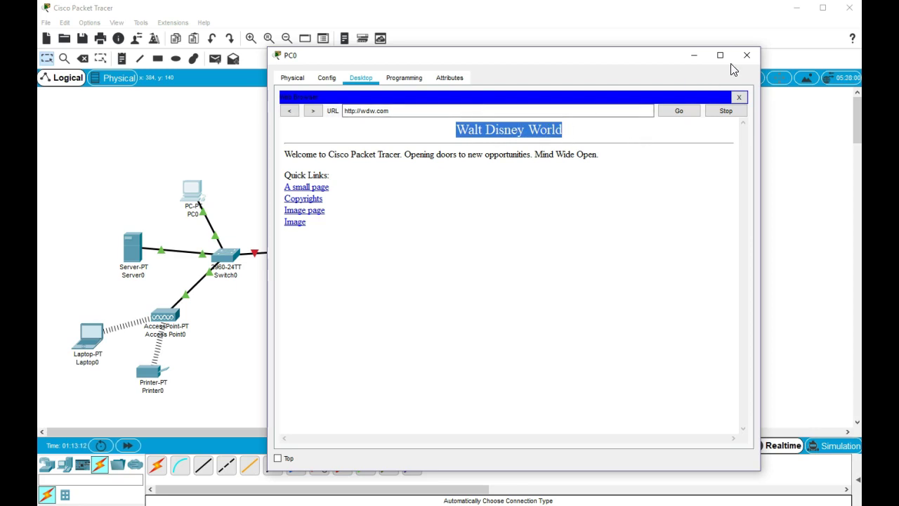
{"action": "left_click", "coordinate": [747, 55]}
{"action": "left_click", "coordinate": [300, 319]}
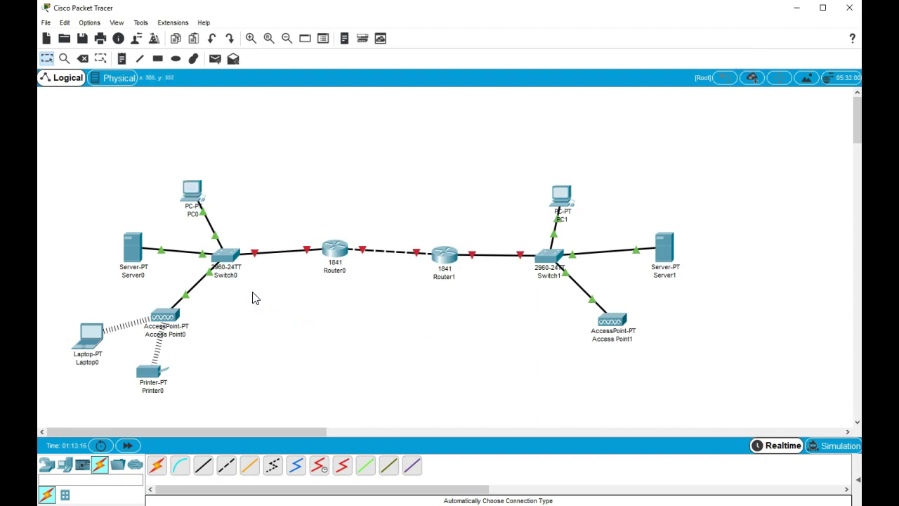
Turn on Router0's FastEthernet0/0 port and give it IP address 192.168.1.1 with subnet mask 255.255.255.0
{"action": "left_click", "coordinate": [336, 250]}
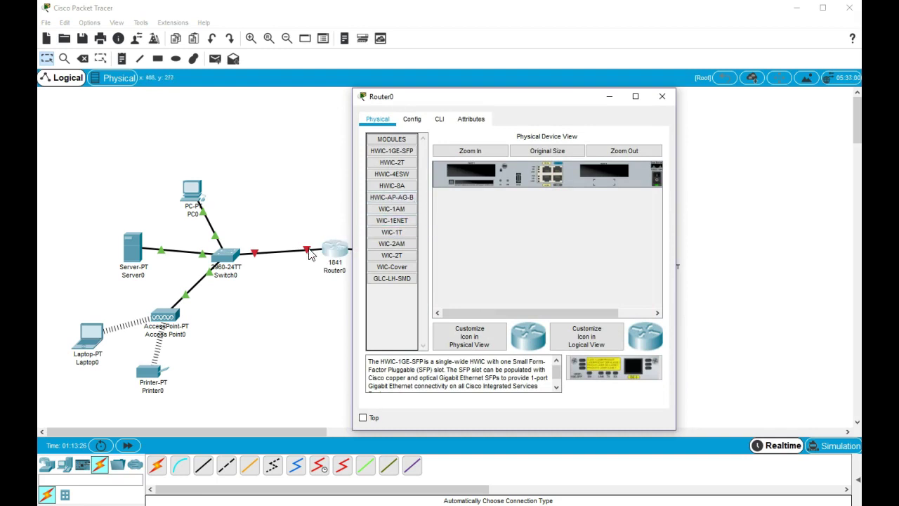
{"action": "left_click", "coordinate": [662, 96]}
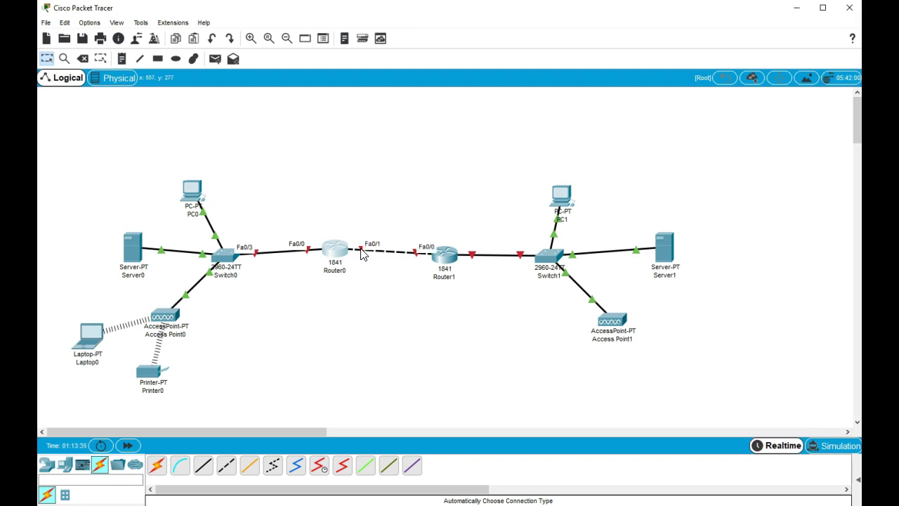
{"action": "left_click", "coordinate": [333, 252]}
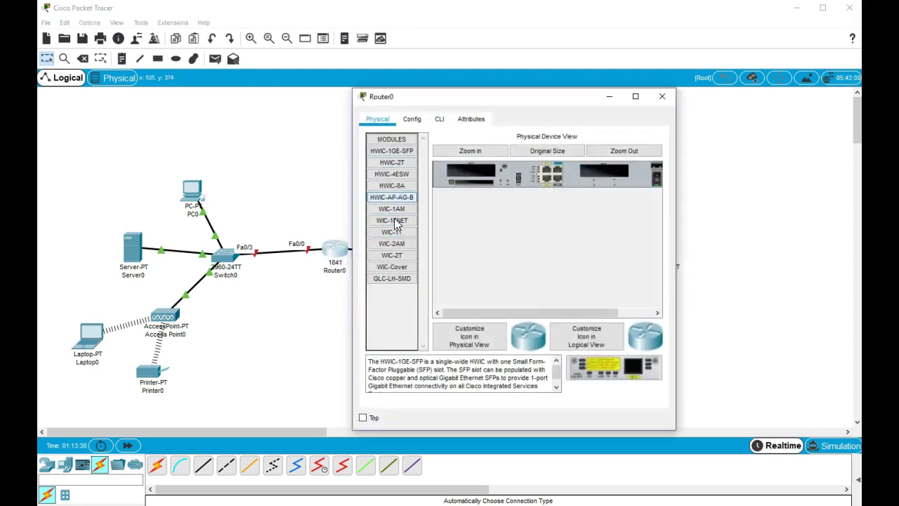
{"action": "left_click", "coordinate": [422, 120]}
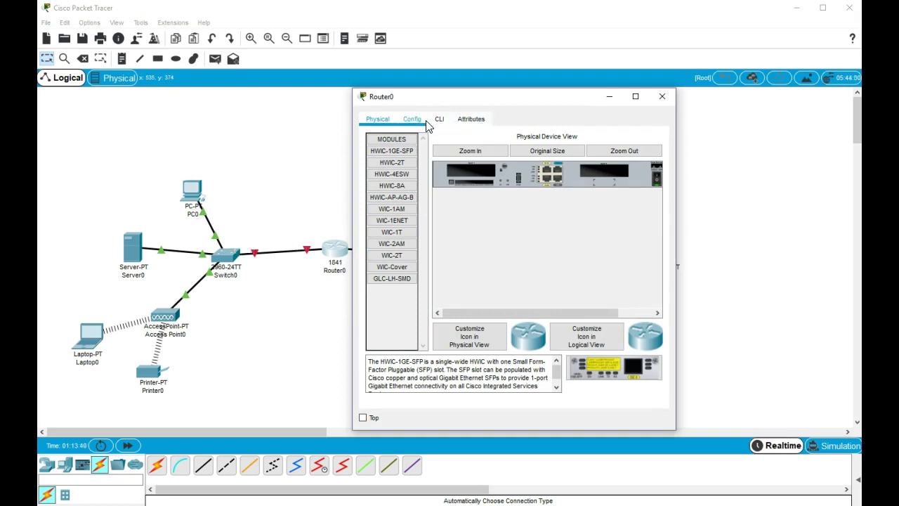
{"action": "left_click", "coordinate": [413, 120]}
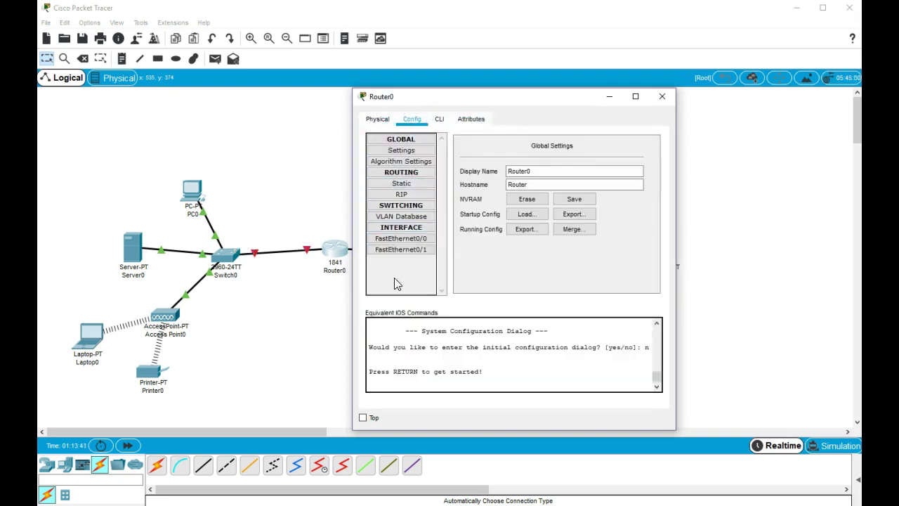
{"action": "left_click", "coordinate": [412, 239]}
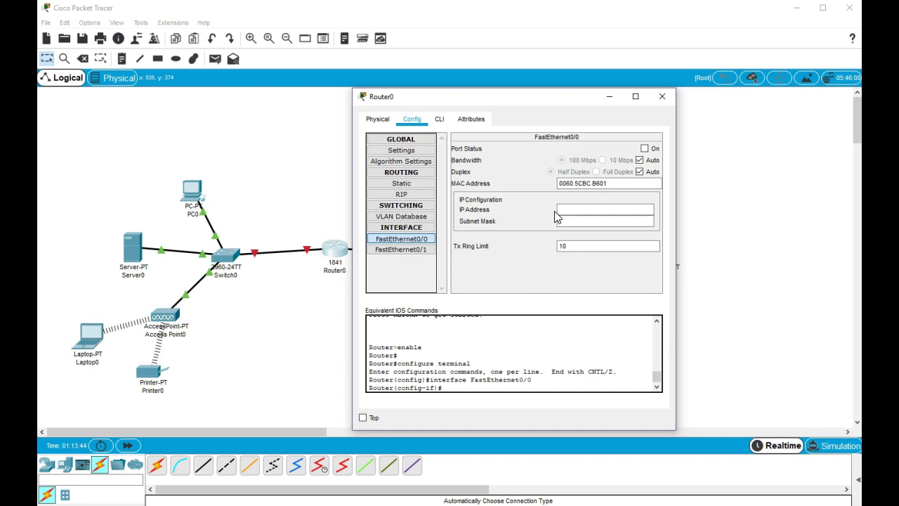
{"action": "left_click", "coordinate": [644, 148]}
{"action": "left_click", "coordinate": [599, 209]}
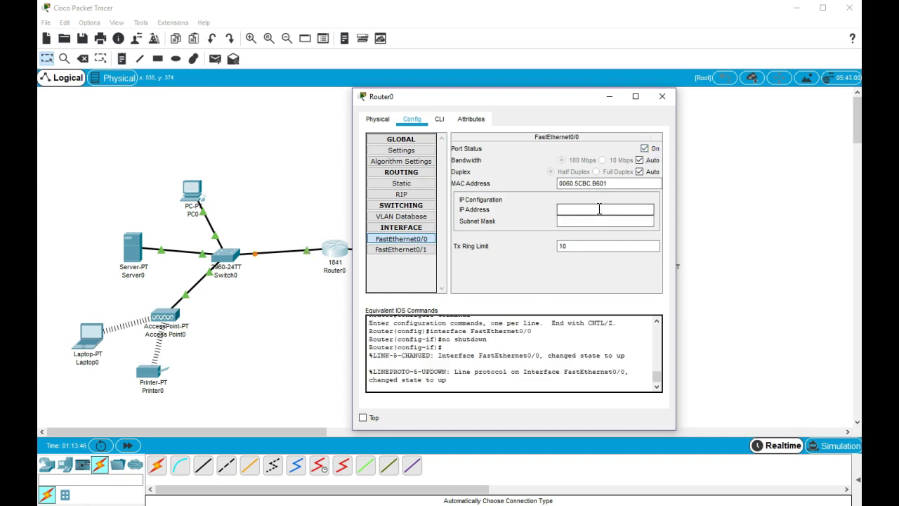
{"action": "type", "text": "192.168.1.1"}
{"action": "left_click", "coordinate": [602, 219]}
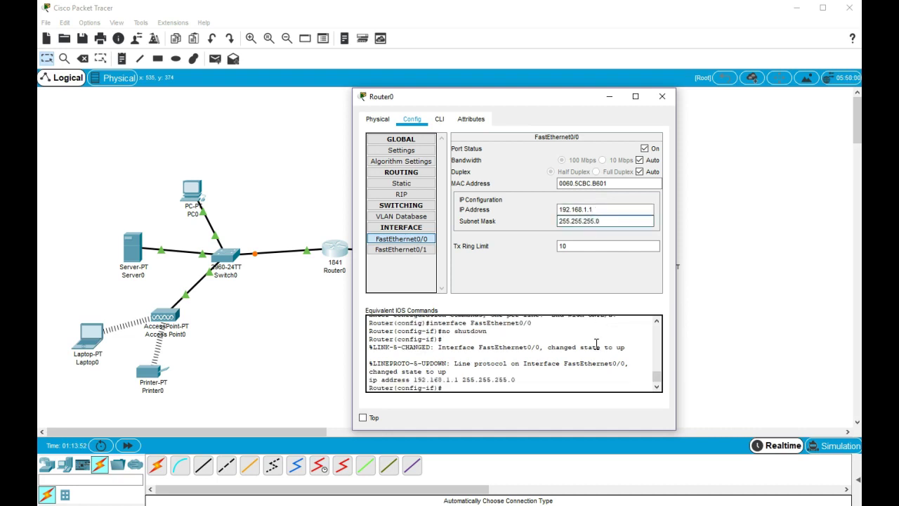
Turn on Router0's FastEthernet0/1 port and give it IP address 10.0.0.1 with subnet mask 255.0.0.0
{"action": "left_click", "coordinate": [413, 250]}
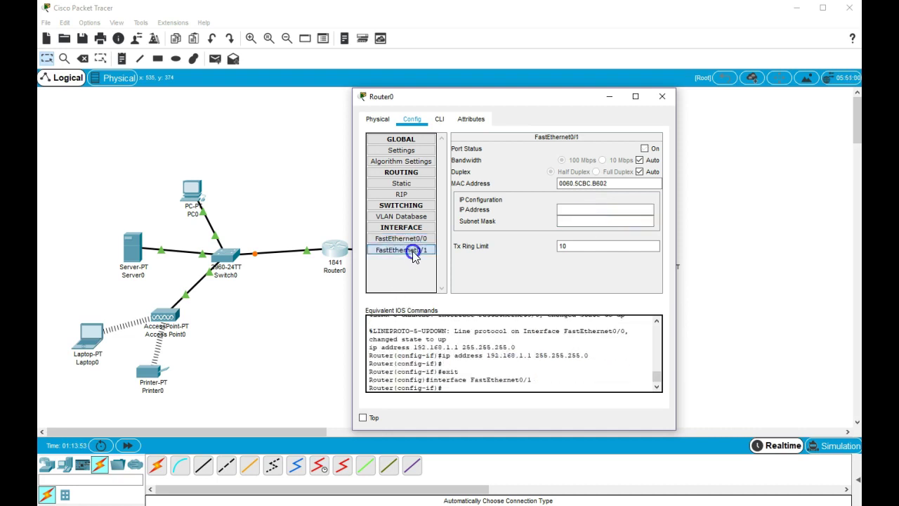
{"action": "left_click", "coordinate": [645, 149]}
{"action": "left_click", "coordinate": [571, 210]}
{"action": "type", "text": "10."}
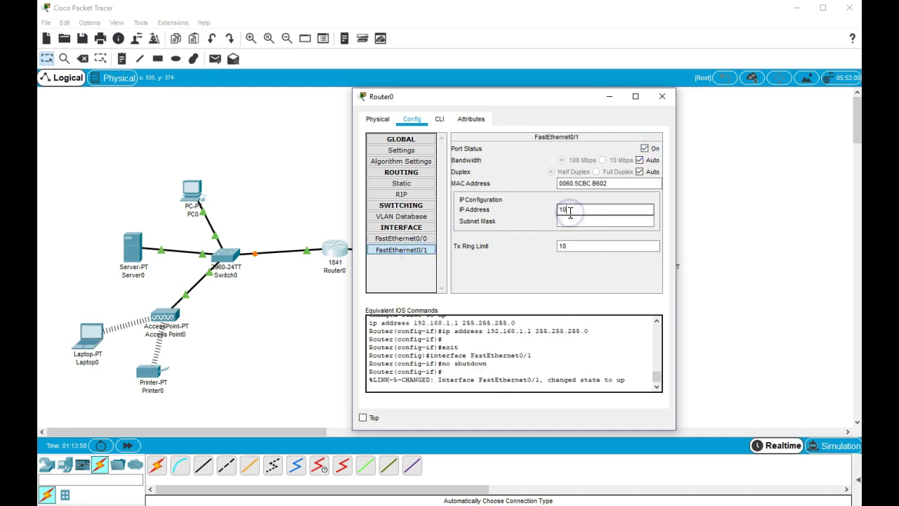
{"action": "type", "text": "0.0.1"}
{"action": "left_click", "coordinate": [571, 221]}
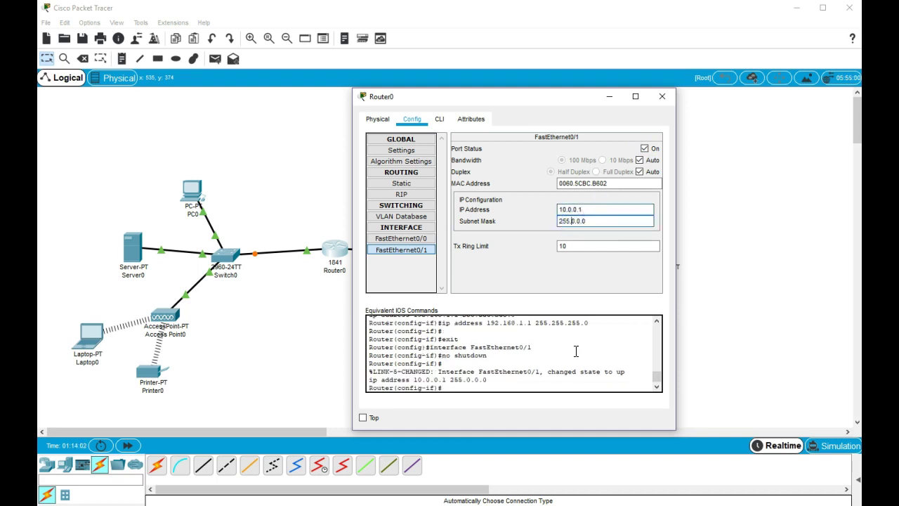
Save Router0's running configuration to NVRAM and close its configuration window
{"action": "left_click", "coordinate": [419, 153]}
{"action": "left_click", "coordinate": [585, 200]}
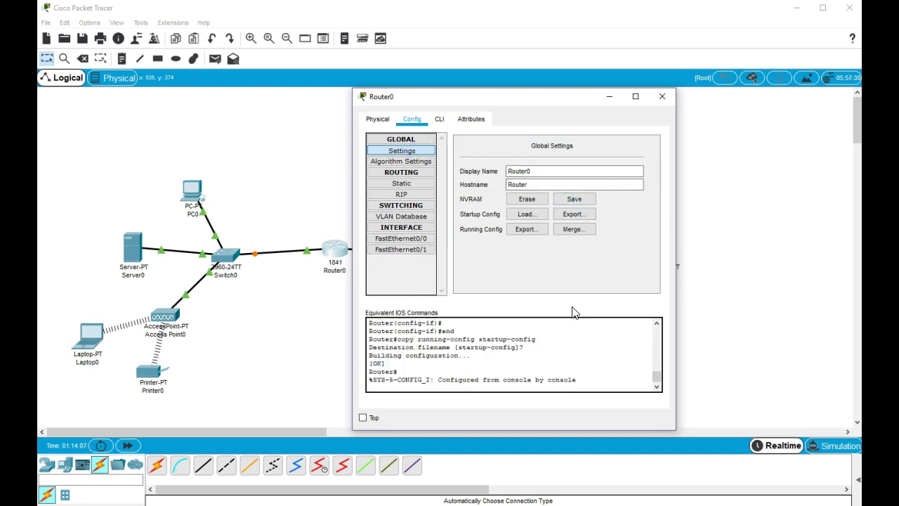
{"action": "left_click", "coordinate": [572, 199]}
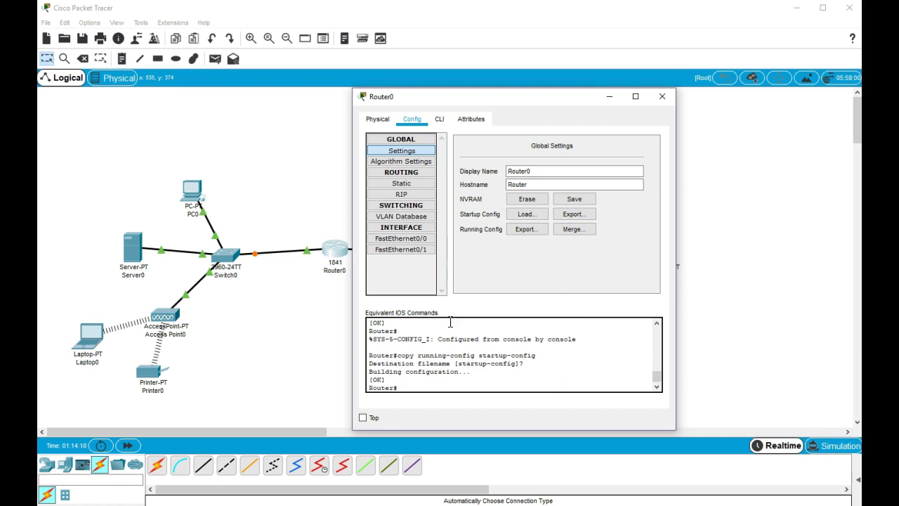
{"action": "left_click", "coordinate": [663, 97]}
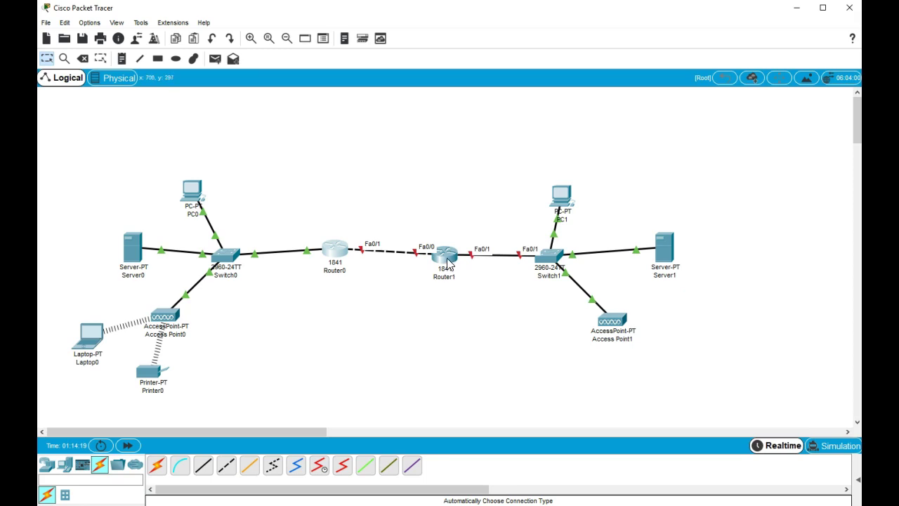
Give Router1's FastEthernet0/0 interface IP address 10.0.0.2 with subnet mask 255.0.0.0 and turn its port on
{"action": "left_click", "coordinate": [447, 257]}
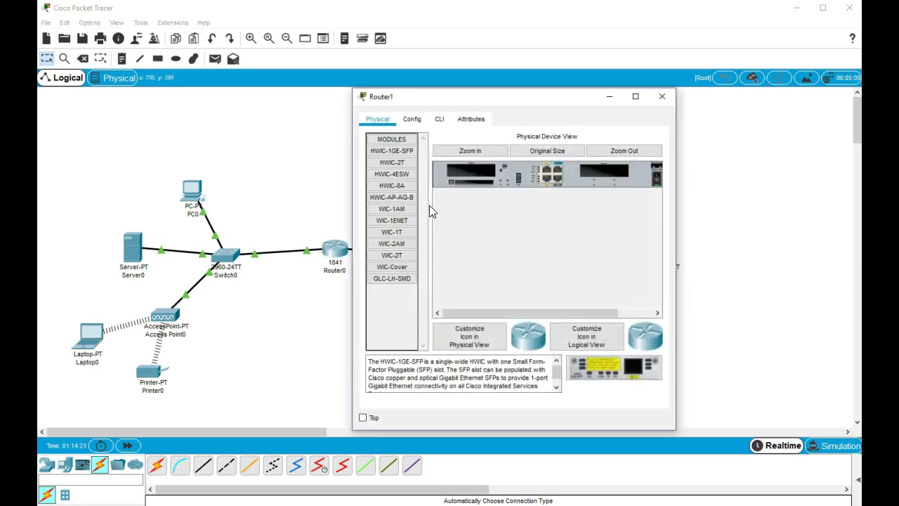
{"action": "left_click", "coordinate": [412, 119]}
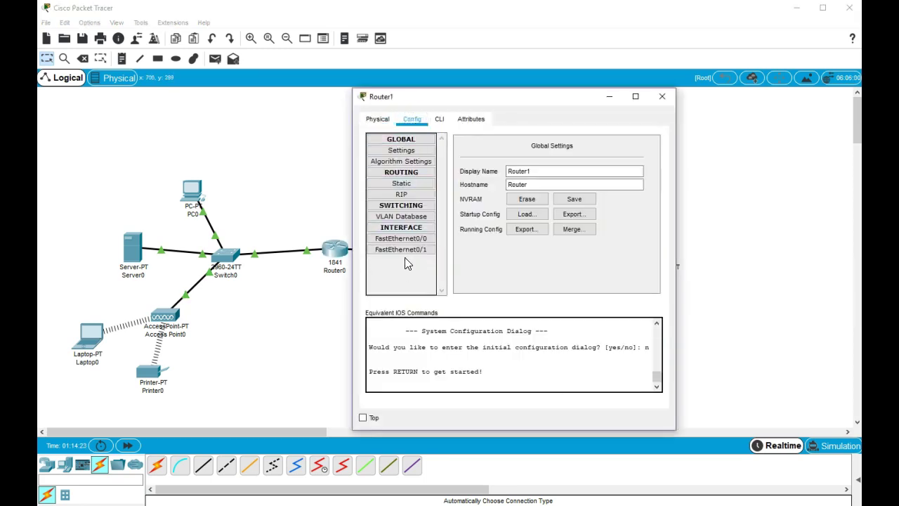
{"action": "left_click", "coordinate": [413, 241]}
{"action": "left_click", "coordinate": [563, 210]}
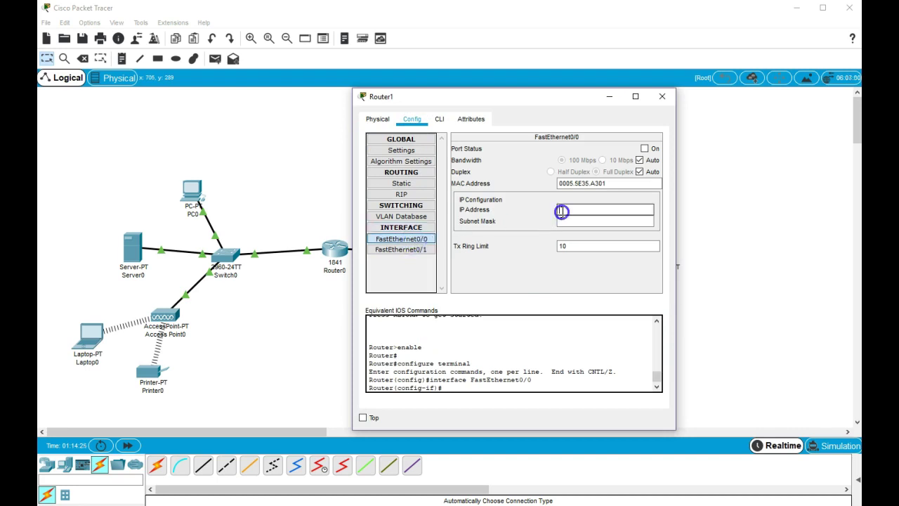
{"action": "type", "text": "19"}
{"action": "type", "text": ".0.0.2"}
{"action": "left_click", "coordinate": [566, 222]}
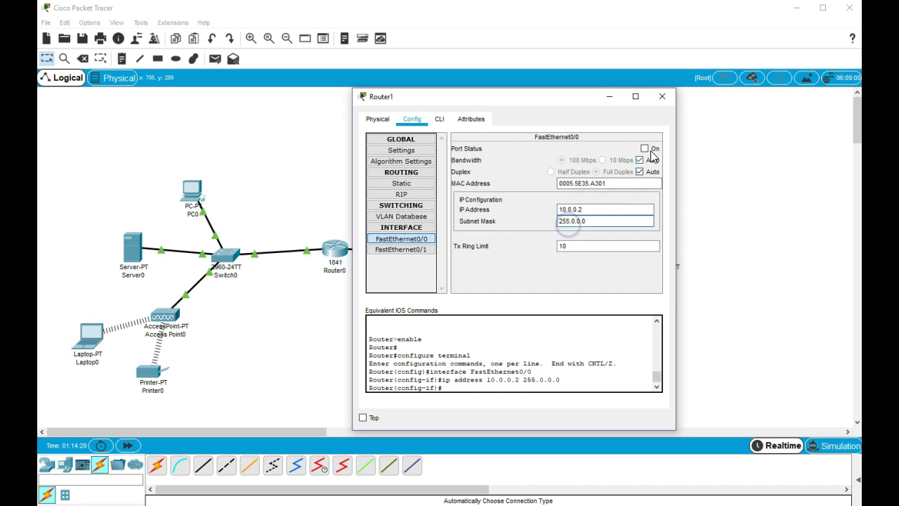
{"action": "left_click", "coordinate": [644, 149]}
Give Router1's FastEthernet0/1 interface IP address 192.168.2.1 with subnet mask 255.255.255.0 and turn its port on
{"action": "left_click", "coordinate": [415, 250]}
{"action": "left_click", "coordinate": [573, 210]}
{"action": "type", "text": "192.168.2.1"}
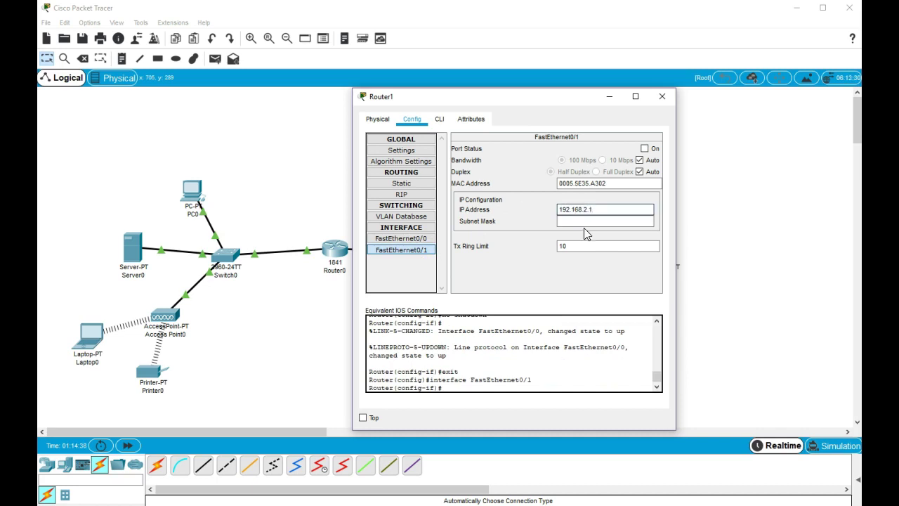
{"action": "left_click", "coordinate": [586, 222]}
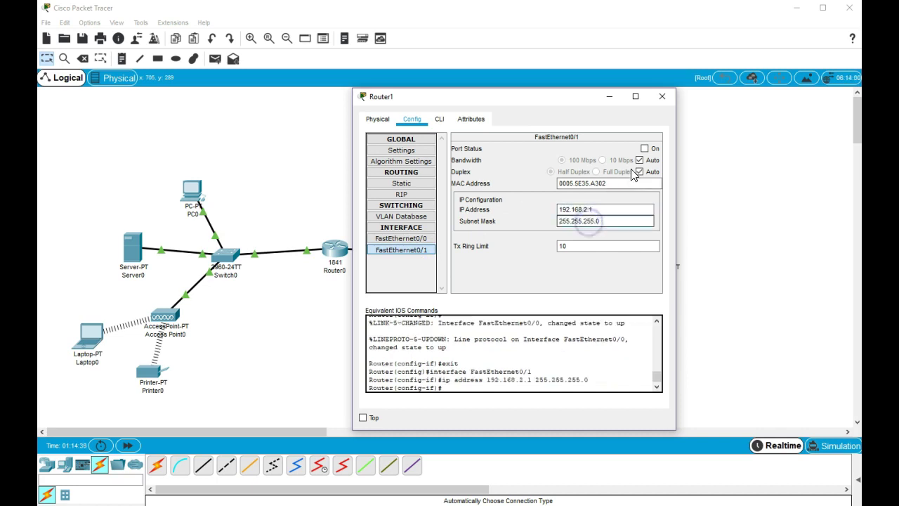
{"action": "left_click", "coordinate": [645, 148]}
Save Router1's running configuration to NVRAM and close its configuration window
{"action": "left_click", "coordinate": [416, 151]}
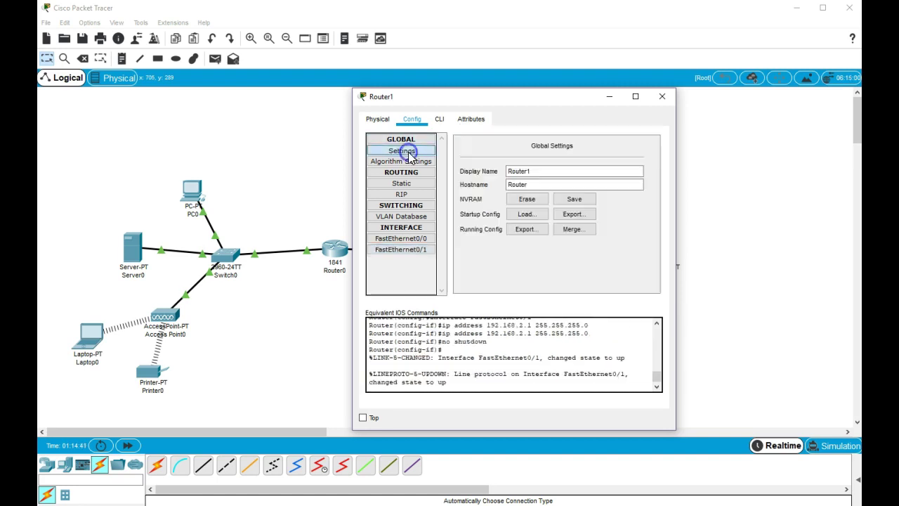
{"action": "left_click", "coordinate": [574, 199]}
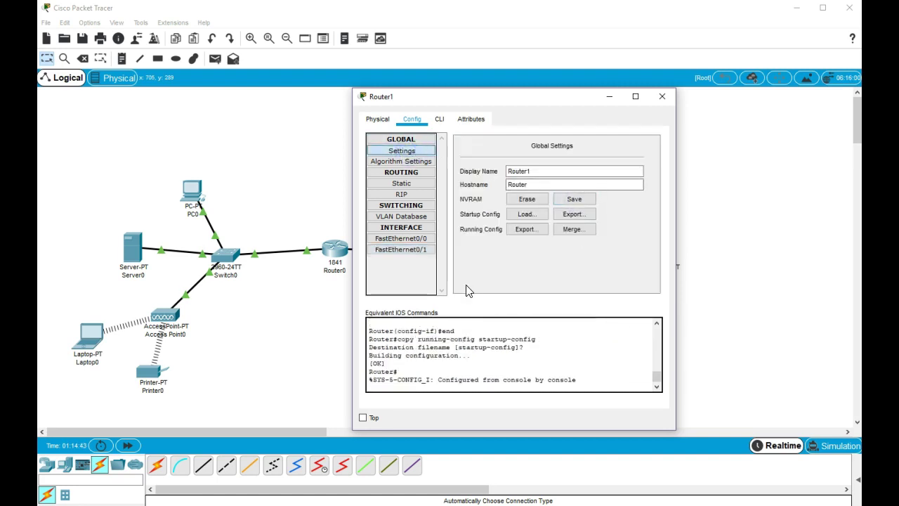
{"action": "left_click", "coordinate": [575, 199]}
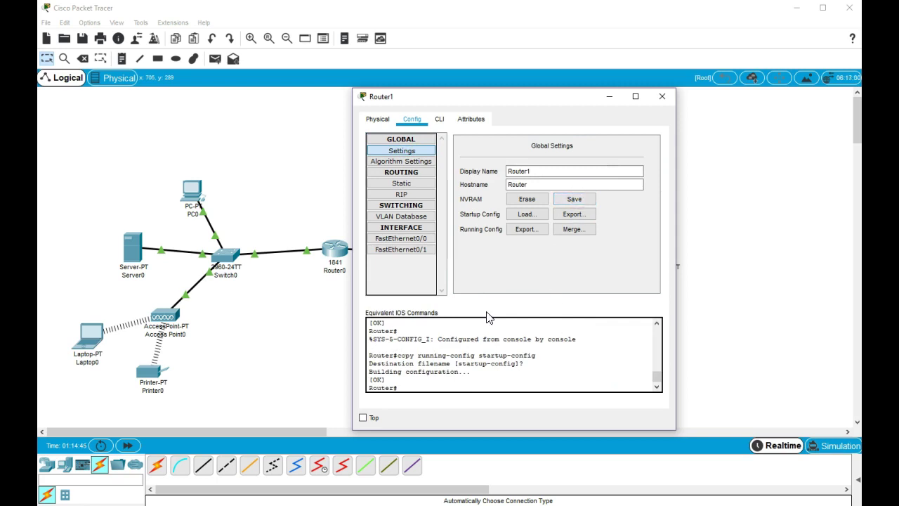
{"action": "left_click", "coordinate": [661, 97]}
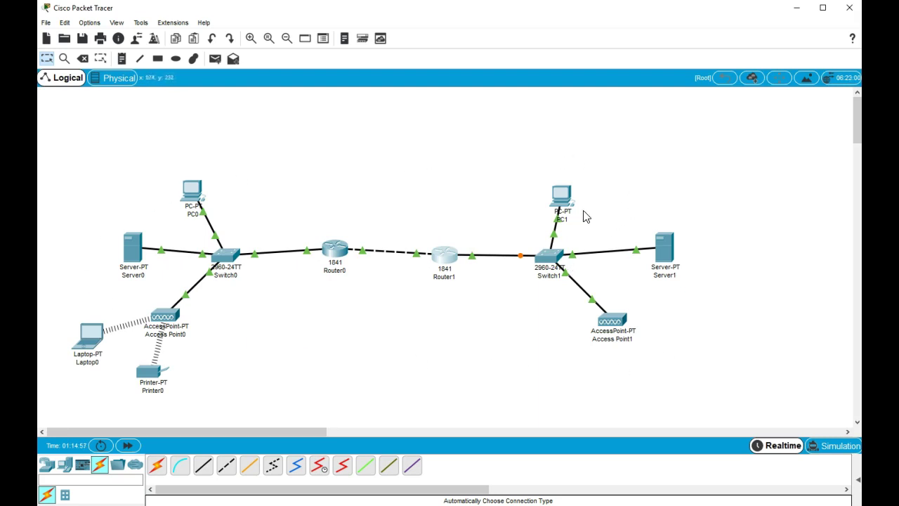
Turn on Server1's DHCP service and set serverPool's default gateway to 192.168.2.1 and DNS server to 192.168.1.2
{"action": "left_click", "coordinate": [664, 247]}
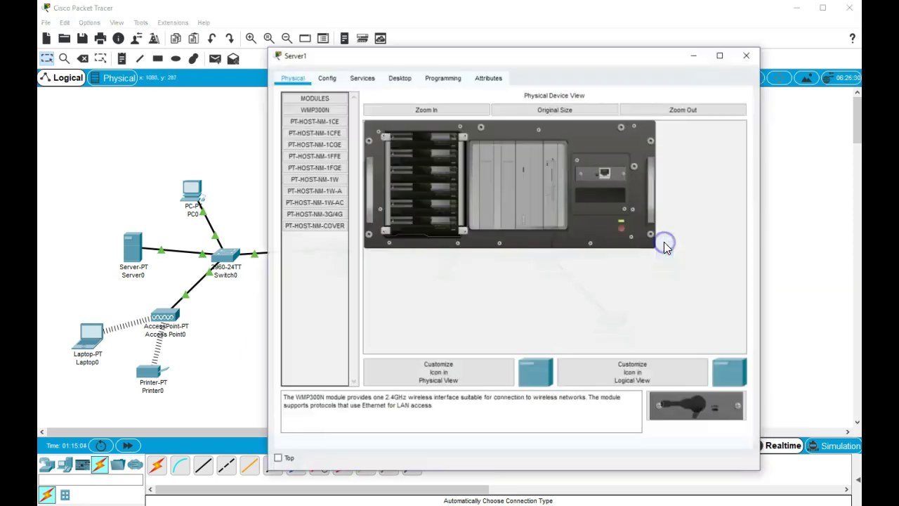
{"action": "left_click", "coordinate": [356, 79]}
{"action": "left_click", "coordinate": [322, 119]}
{"action": "left_click", "coordinate": [584, 120]}
{"action": "triple_click", "coordinate": [584, 150]}
{"action": "type", "text": "192.168.2"}
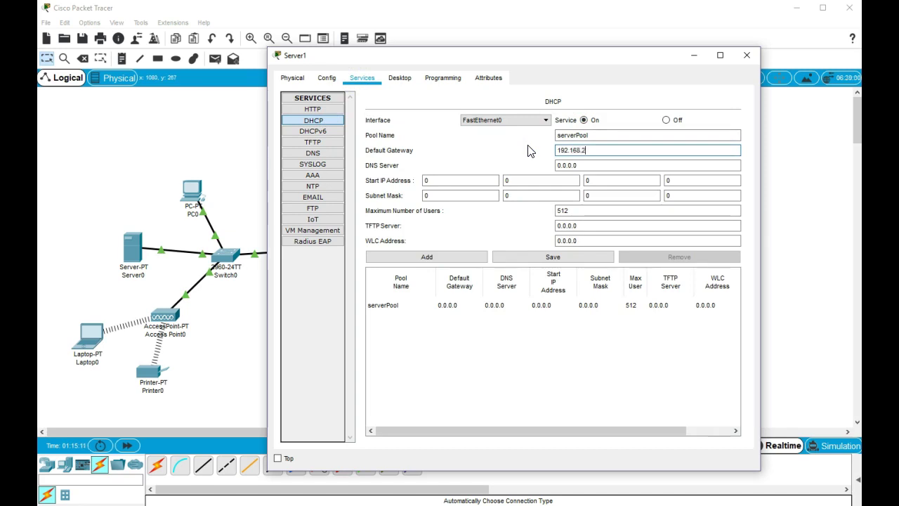
{"action": "type", "text": ".1"}
{"action": "key", "text": "Tab"}
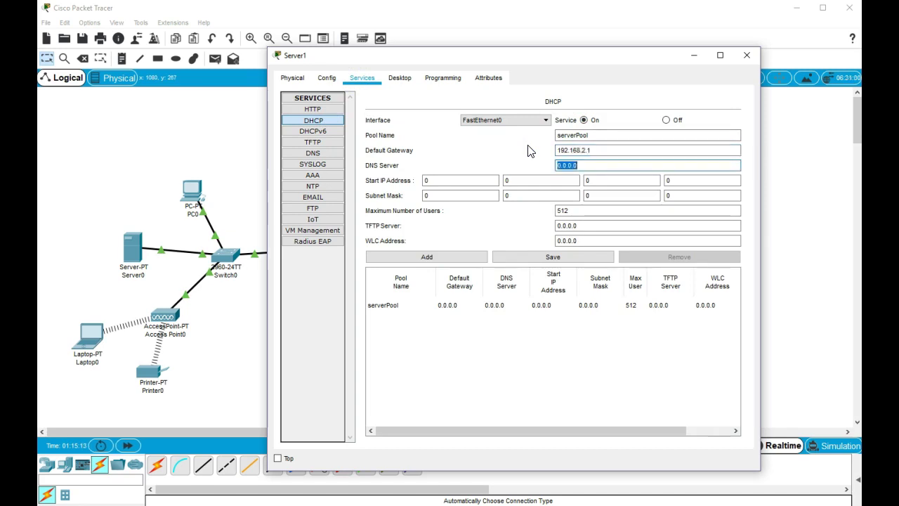
{"action": "type", "text": "192.168.1.2"}
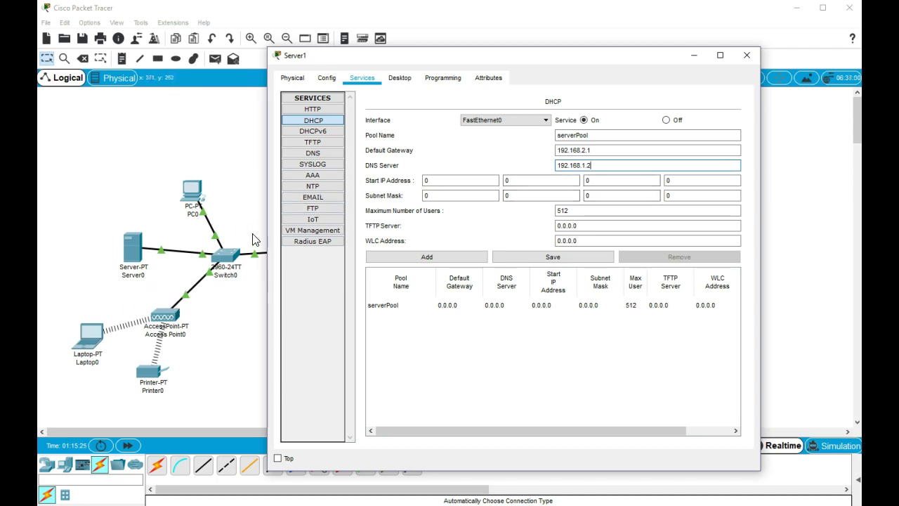
{"action": "key", "text": "Tab"}
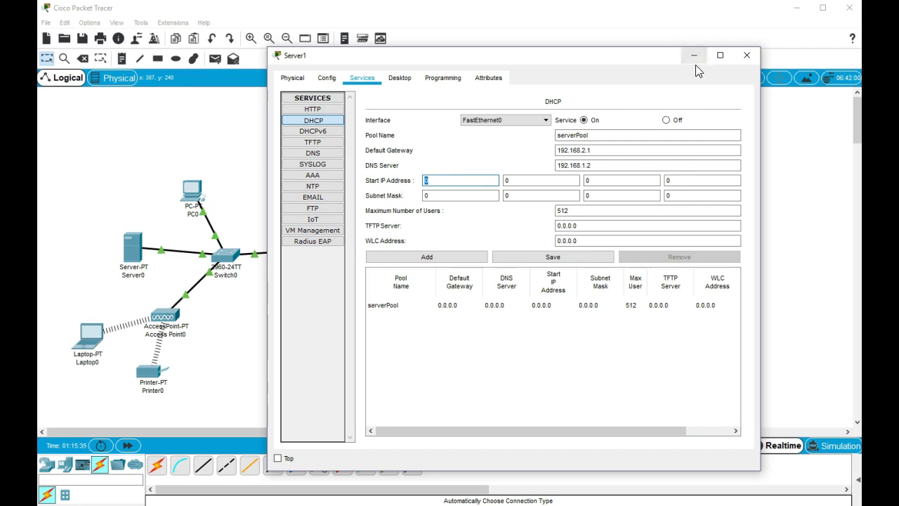
Set Server1's static IPv4 gateway to 192.168.2.1 and fill in its DNS server address
{"action": "left_click", "coordinate": [328, 78]}
{"action": "left_click", "coordinate": [317, 109]}
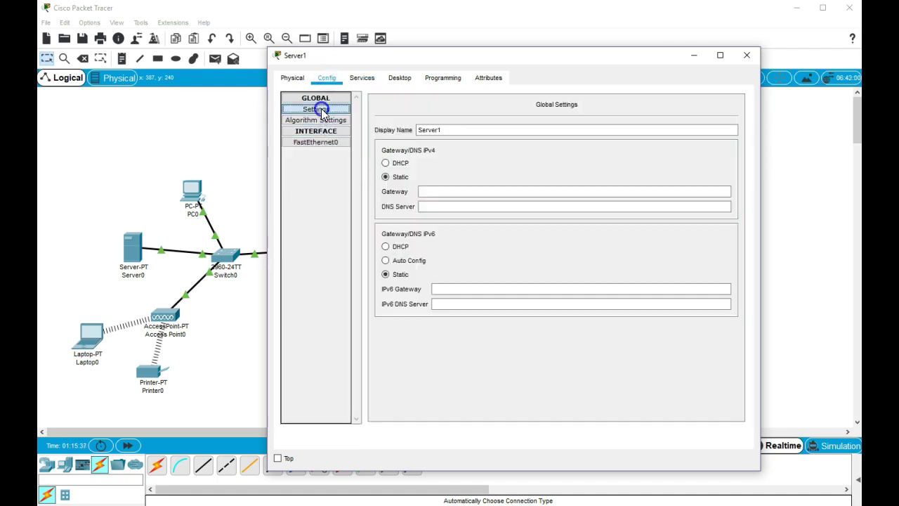
{"action": "left_click", "coordinate": [438, 193]}
{"action": "type", "text": "19"}
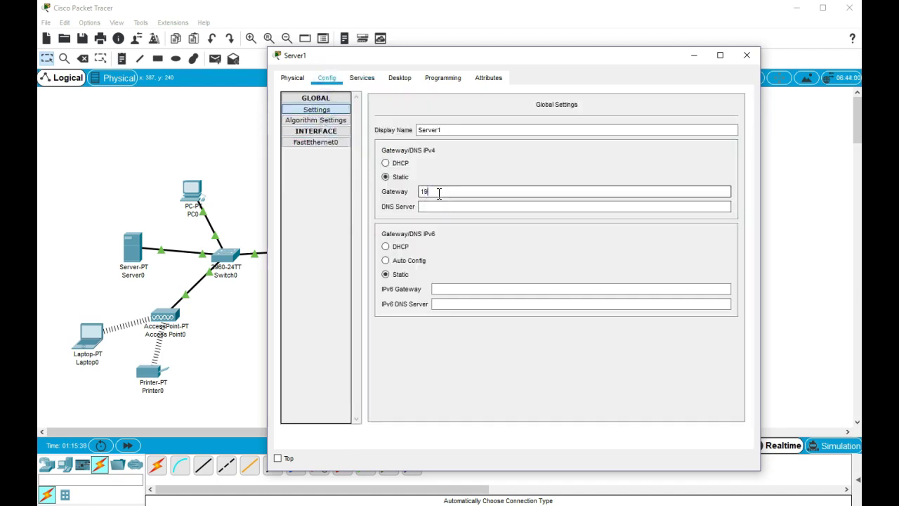
{"action": "type", "text": "2.168.2.1"}
{"action": "key", "text": "Tab"}
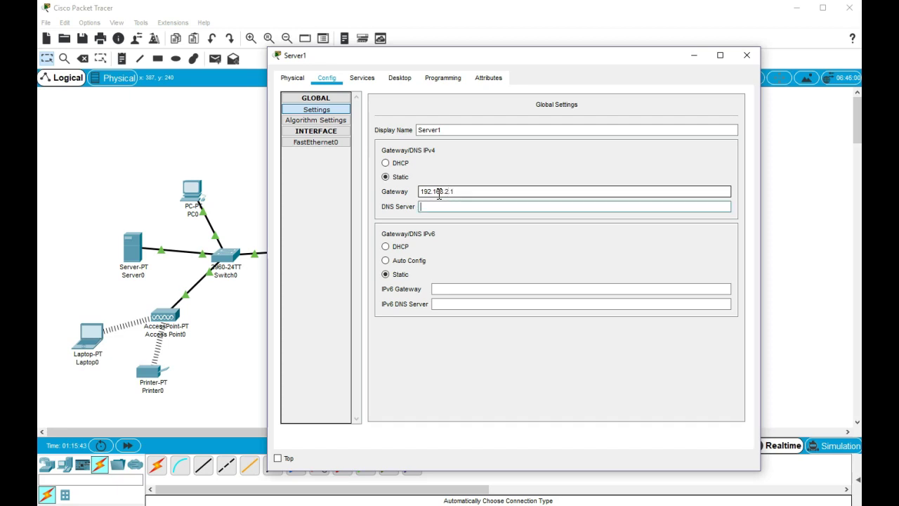
{"action": "type", "text": "192.168"}
{"action": "key", "text": "BackSpace"}
Give Server1's FastEthernet0 interface the static IP address 192.168.2.2 with subnet mask 255.255.255.0
{"action": "left_click", "coordinate": [317, 143]}
{"action": "left_click", "coordinate": [577, 191]}
{"action": "type", "text": "192"}
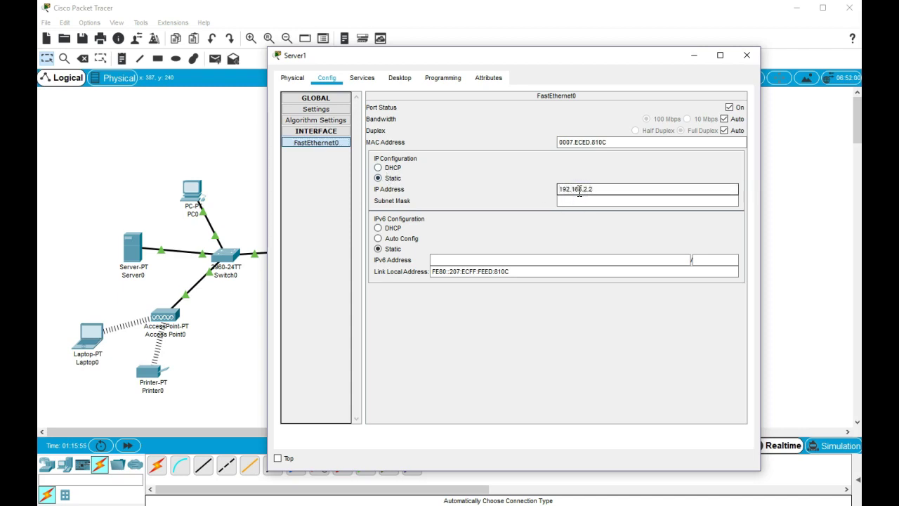
{"action": "key", "text": "Tab"}
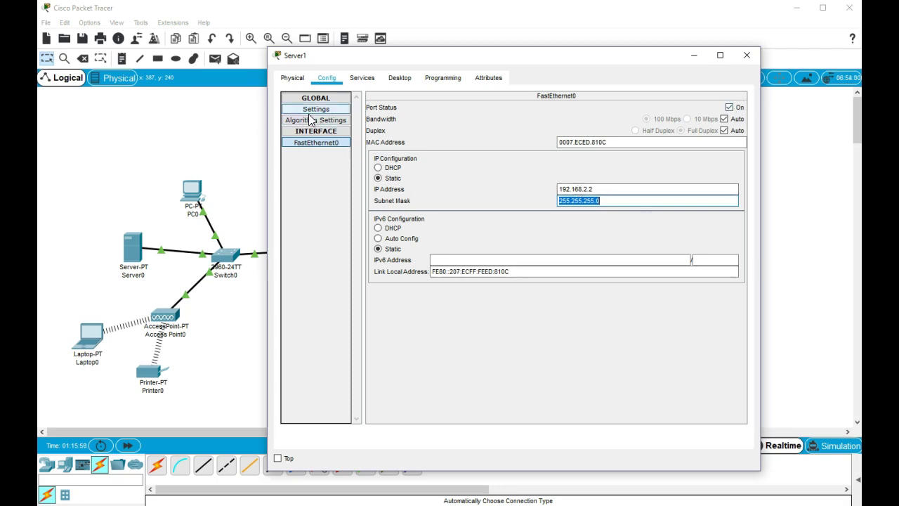
Switch off Server1's DHCP service, then close and reopen the server's configuration window to reload its address pool
{"action": "left_click", "coordinate": [362, 78]}
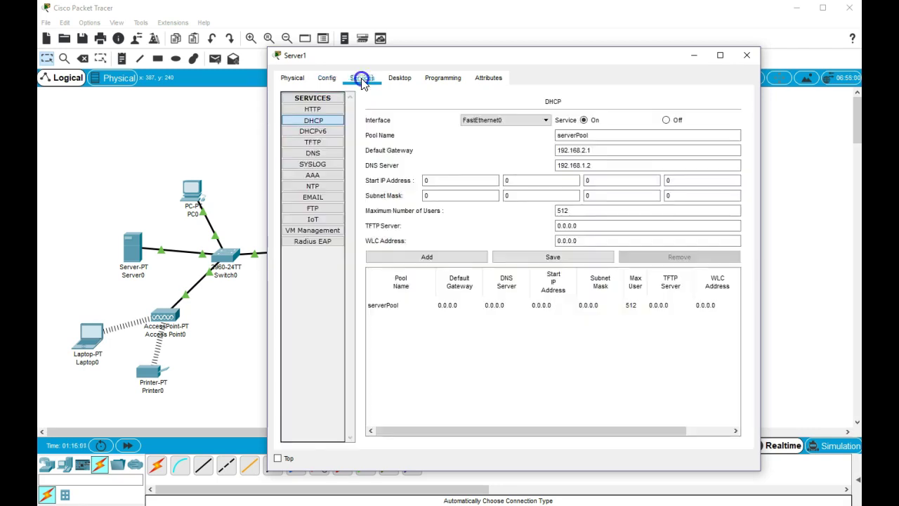
{"action": "left_click", "coordinate": [666, 121]}
{"action": "left_click", "coordinate": [583, 120]}
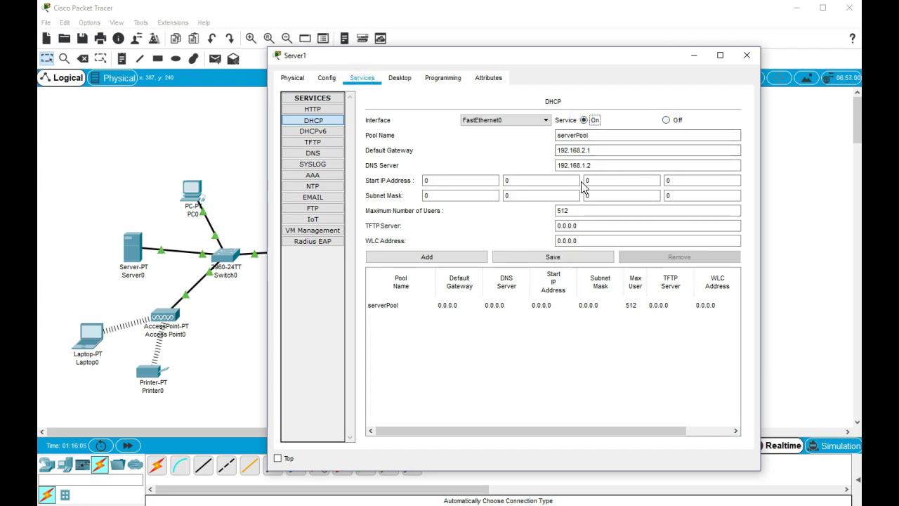
{"action": "left_click", "coordinate": [666, 120]}
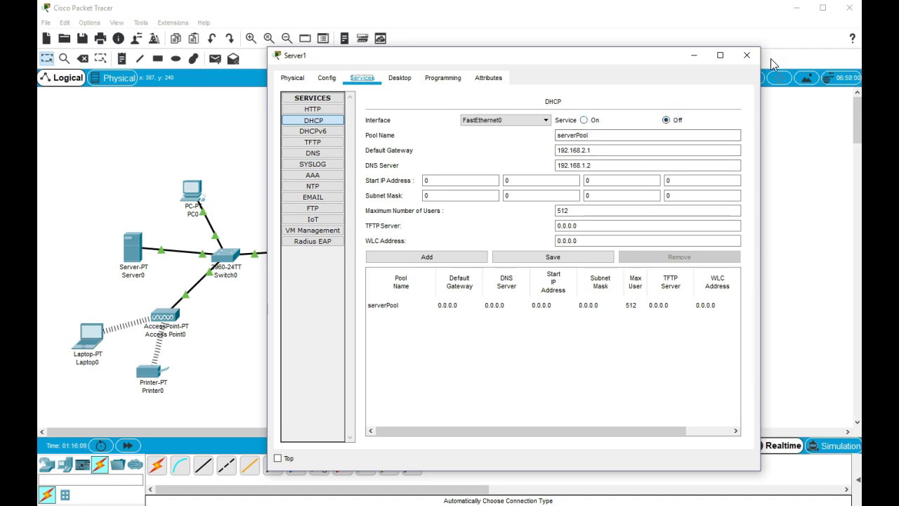
{"action": "left_click", "coordinate": [747, 56]}
{"action": "left_click", "coordinate": [664, 247]}
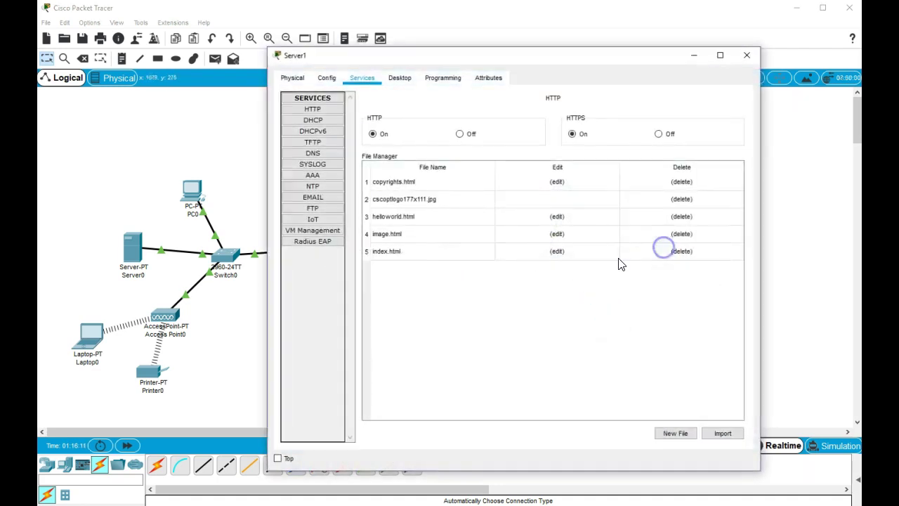
Turn Server1's DHCP service back on and enter default gateway 192.168.2.1 and DNS server 192.168.1.2 for serverPool
{"action": "left_click", "coordinate": [325, 120]}
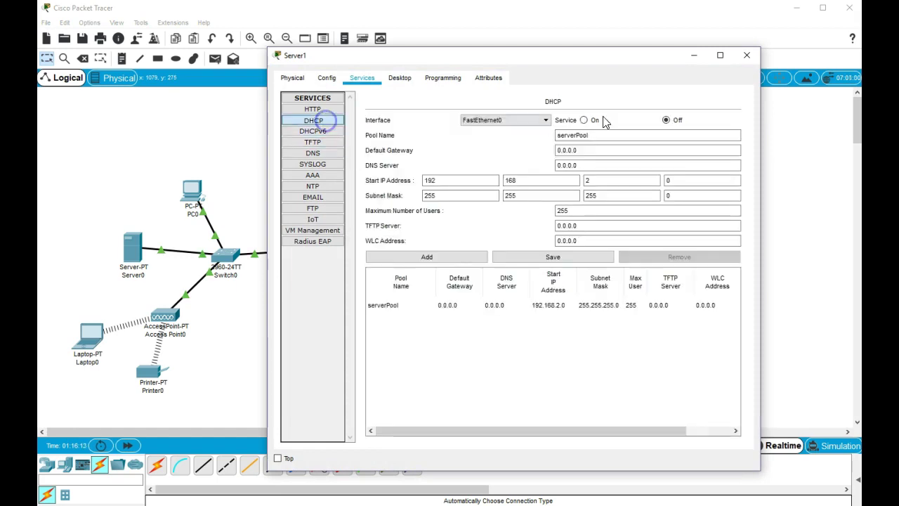
{"action": "left_click", "coordinate": [583, 120]}
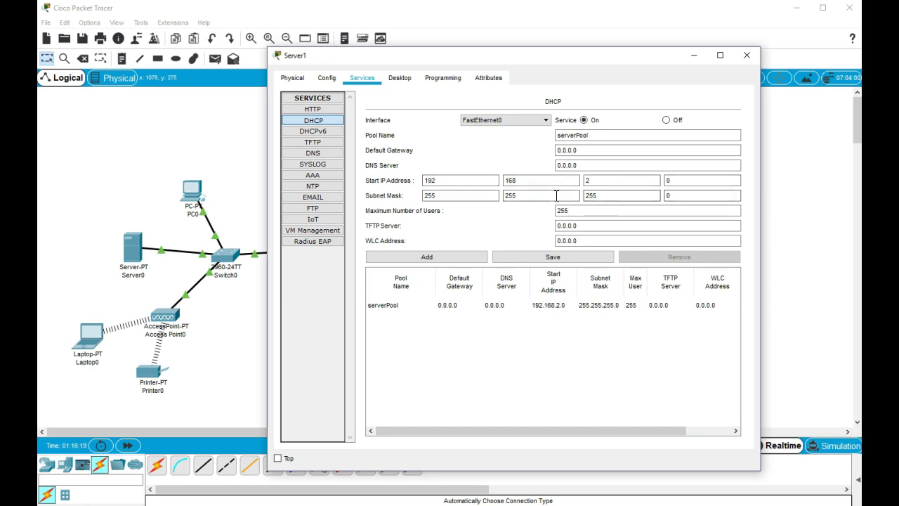
{"action": "left_click_drag", "start_coordinate": [583, 150], "coordinate": [531, 150]}
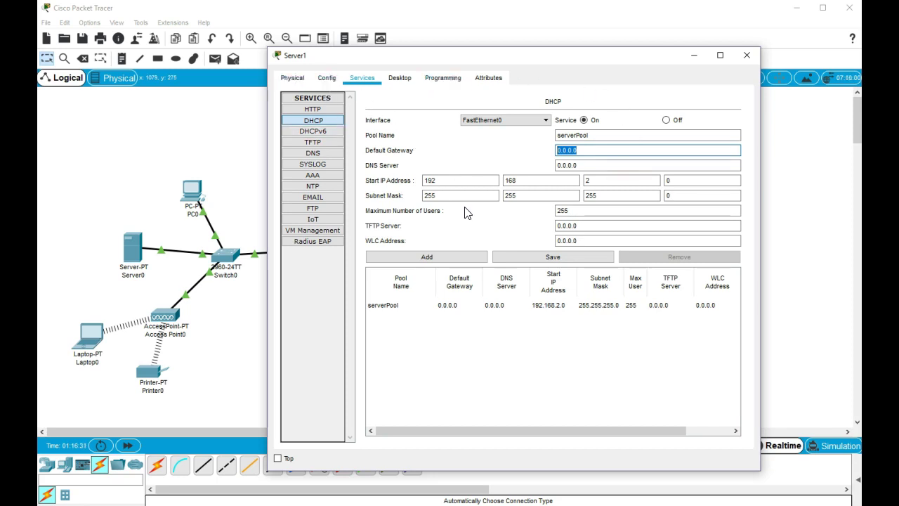
{"action": "type", "text": "192.168."}
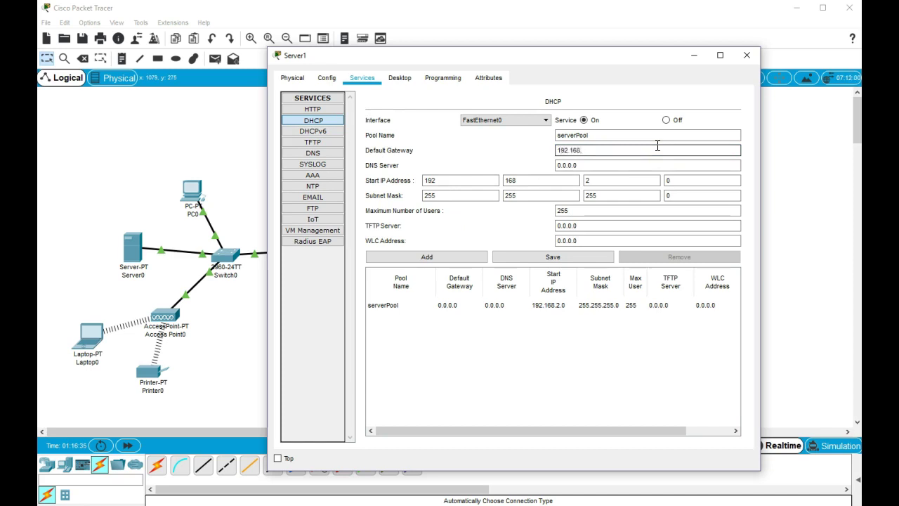
{"action": "type", "text": "2.1"}
{"action": "key", "text": "Tab"}
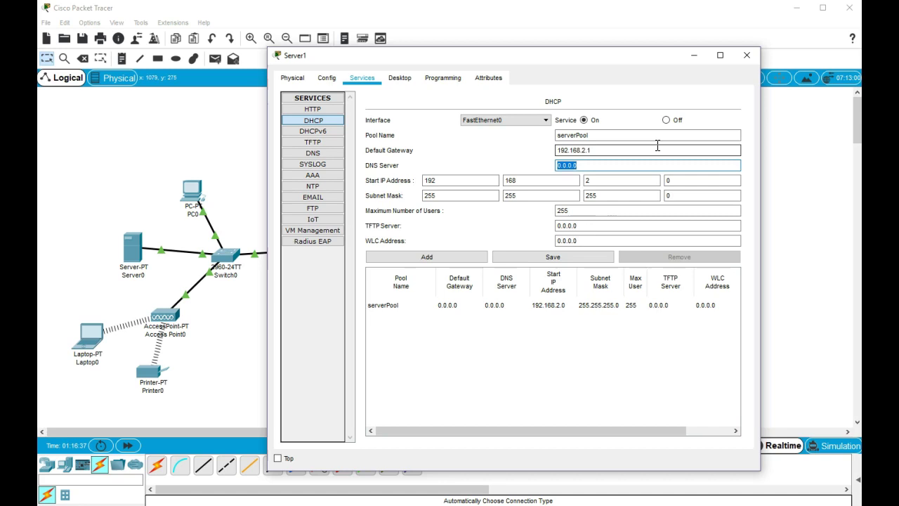
{"action": "type", "text": "192.168"}
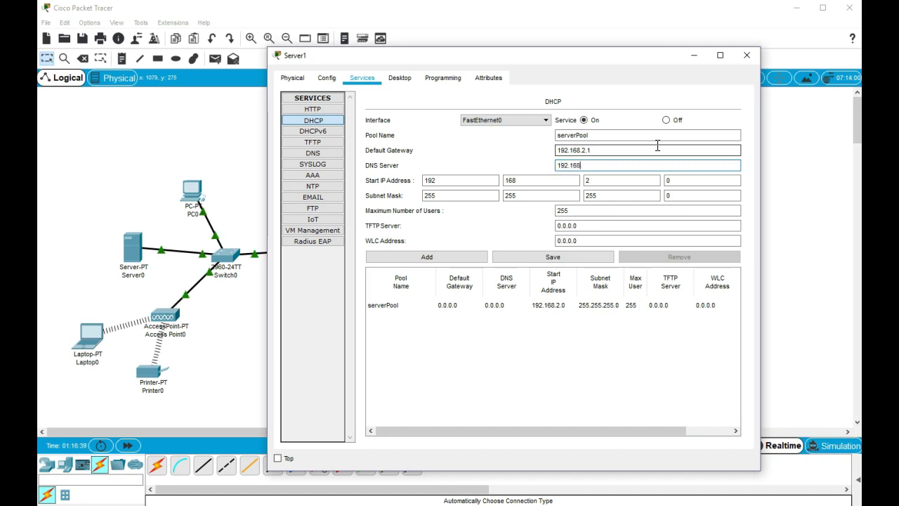
{"action": "type", "text": ".1.2"}
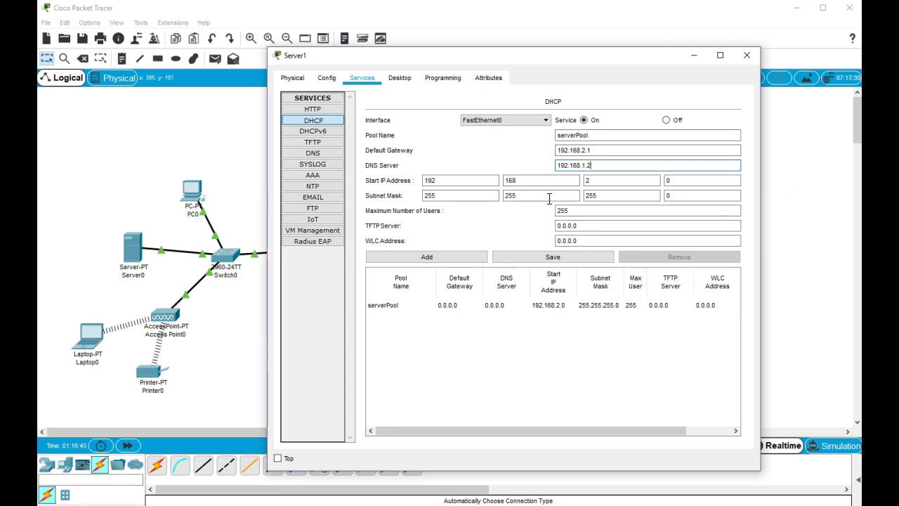
Set serverPool's start IP address to 192.168.2.3, save the pool and close Server1's window
{"action": "left_click", "coordinate": [672, 180]}
{"action": "type", "text": "3"}
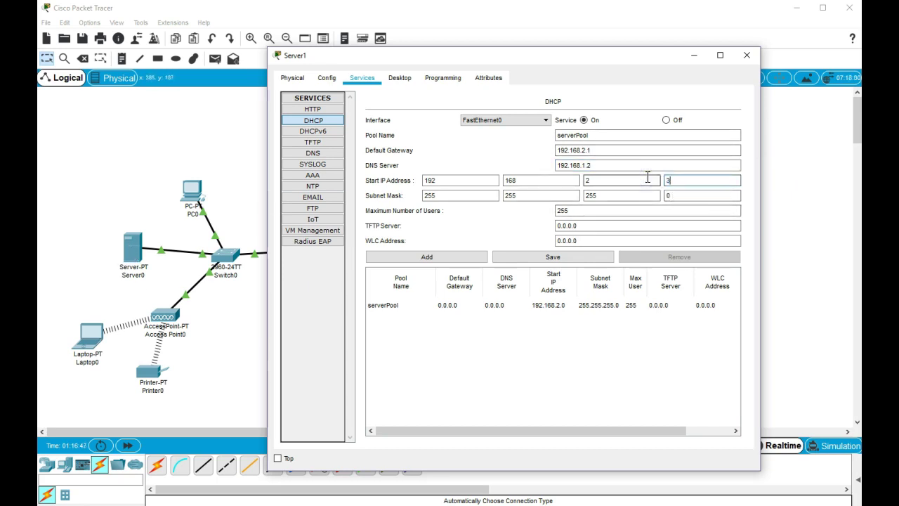
{"action": "left_click", "coordinate": [559, 257]}
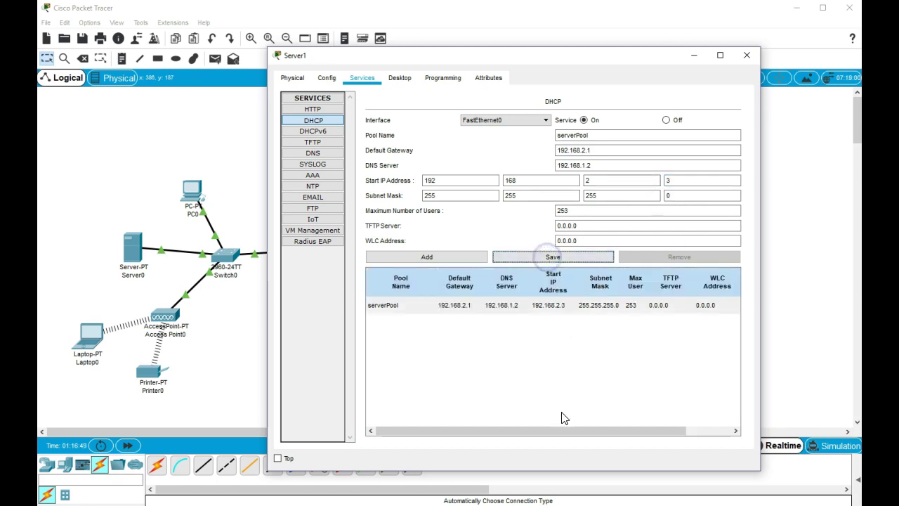
{"action": "left_click", "coordinate": [749, 58]}
Switch PC1's FastEthernet0 IP configuration to DHCP and close the PC's window
{"action": "left_click", "coordinate": [567, 191]}
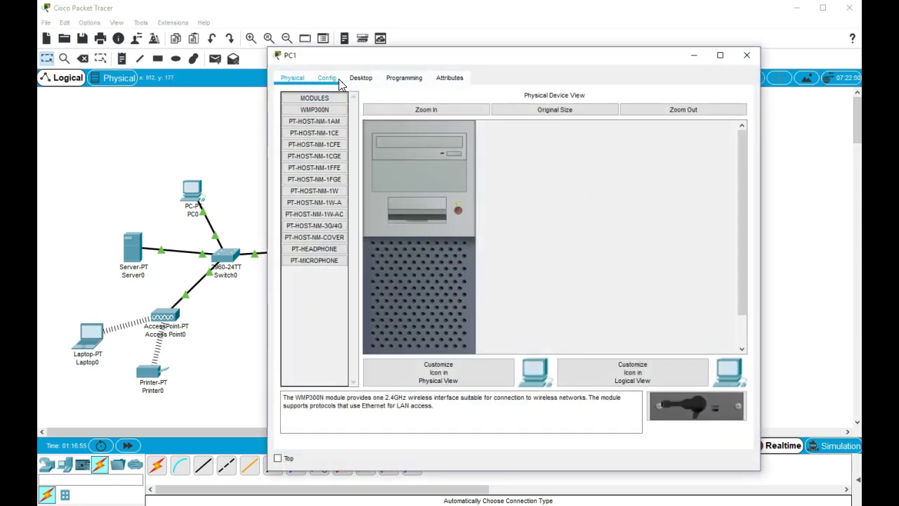
{"action": "left_click", "coordinate": [361, 78]}
{"action": "left_click", "coordinate": [330, 129]}
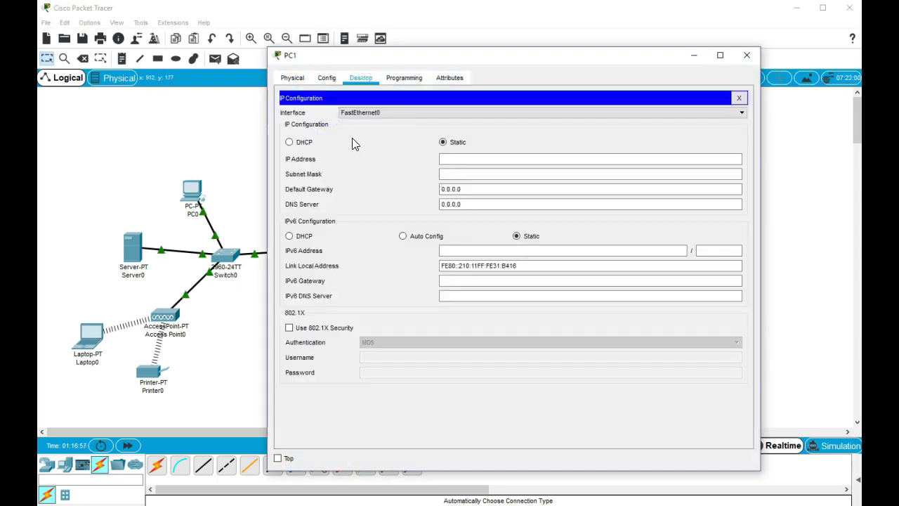
{"action": "left_click", "coordinate": [305, 142]}
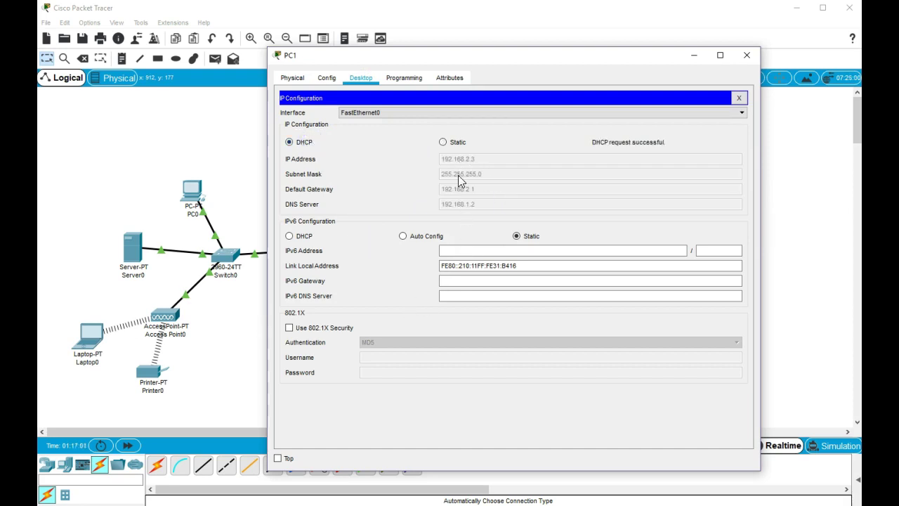
{"action": "left_click", "coordinate": [747, 55]}
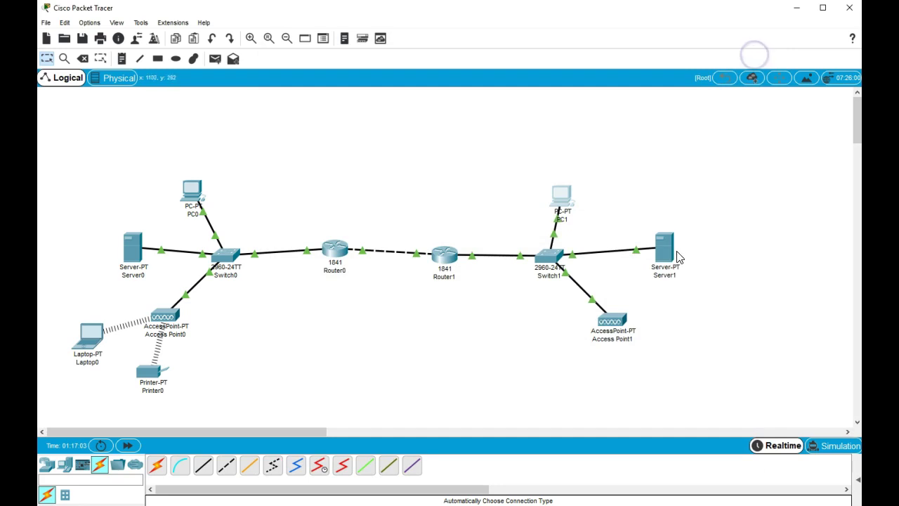
{"action": "left_click", "coordinate": [562, 195]}
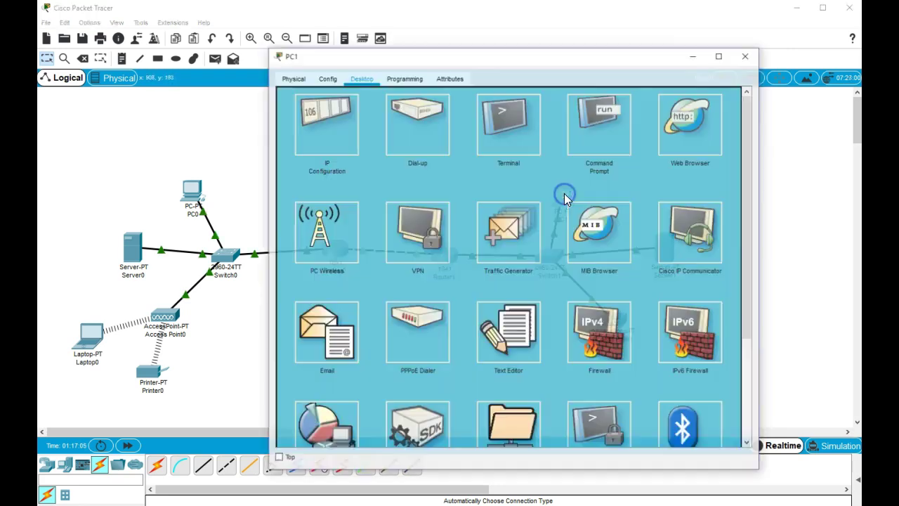
{"action": "left_click", "coordinate": [691, 123]}
{"action": "left_click", "coordinate": [392, 112]}
{"action": "type", "text": "wdw.com"}
{"action": "key", "text": "Return"}
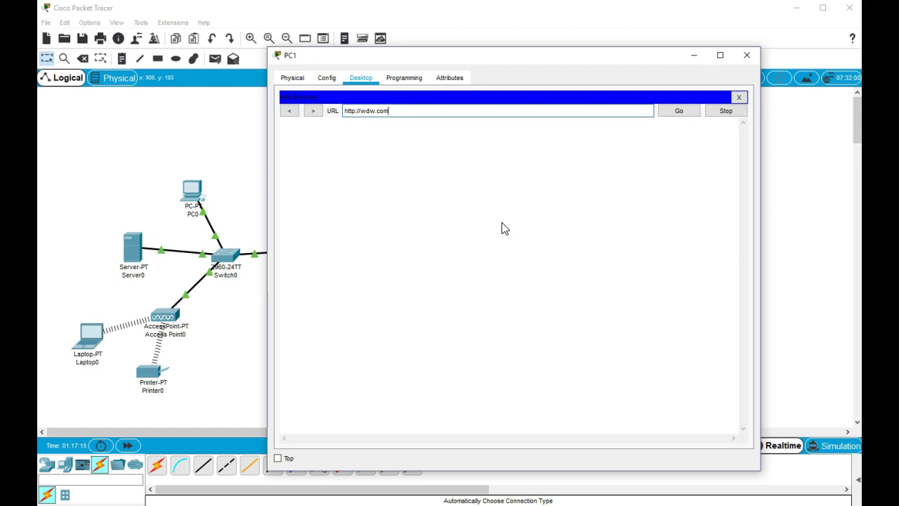
{"action": "left_click", "coordinate": [675, 110]}
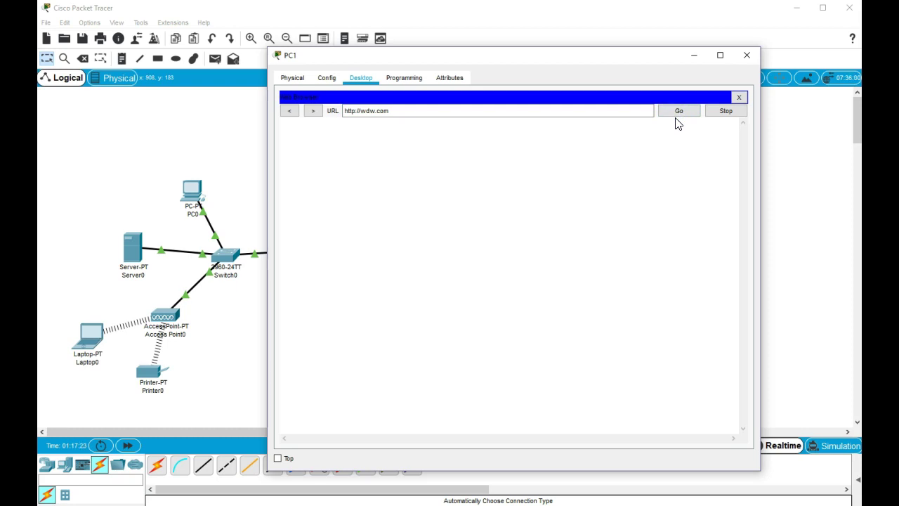
{"action": "left_click", "coordinate": [679, 111]}
{"action": "left_click", "coordinate": [747, 55]}
Ping Router1's LAN address 192.168.2.1 from PC1's command prompt
{"action": "left_click", "coordinate": [563, 194]}
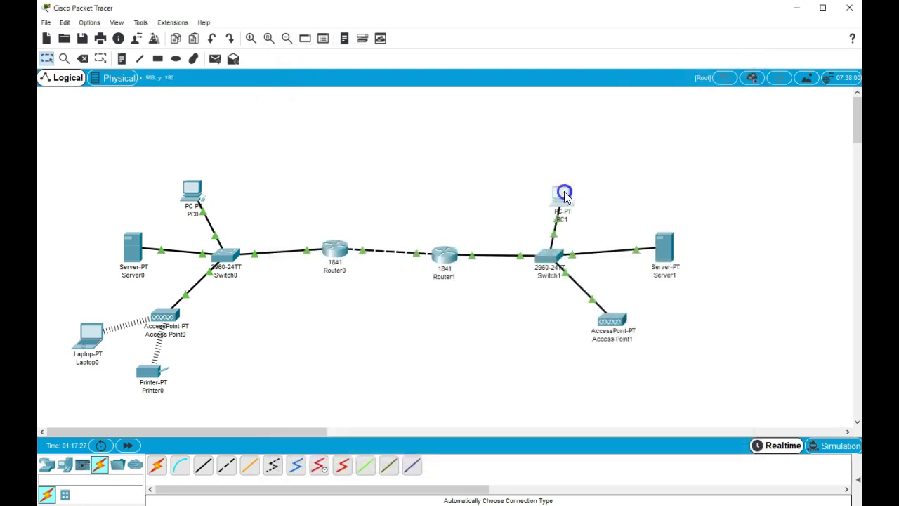
{"action": "left_click", "coordinate": [600, 123]}
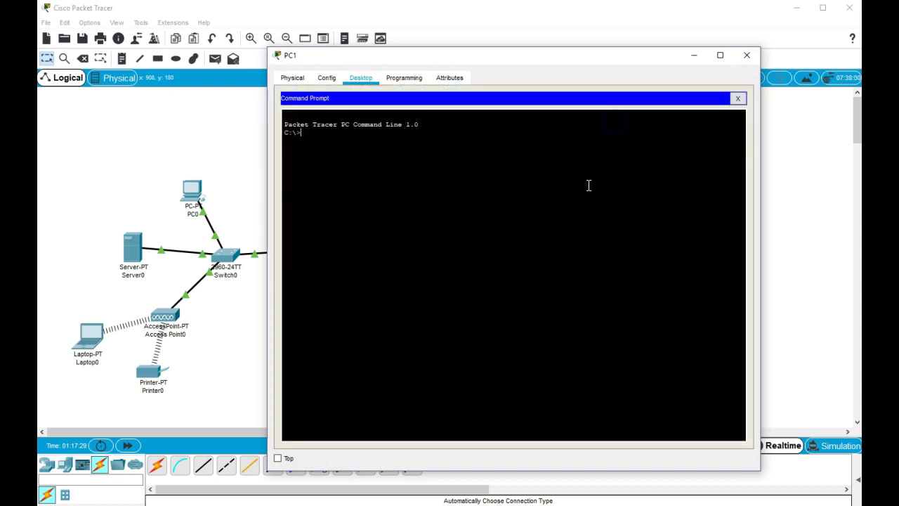
{"action": "type", "text": "ping 192.0"}
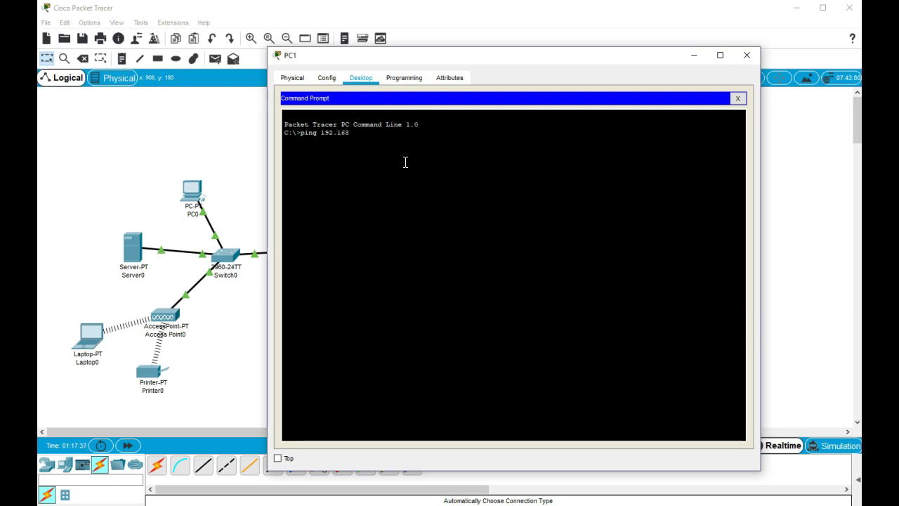
{"action": "type", "text": "68.2.1"}
{"action": "key", "text": "Return"}
Ping the router link addresses 10.0.0.2 and 10.0.0.1 from PC1's command prompt, with the window moved clear of Router0
{"action": "left_click_drag", "start_coordinate": [479, 58], "coordinate": [562, 272]}
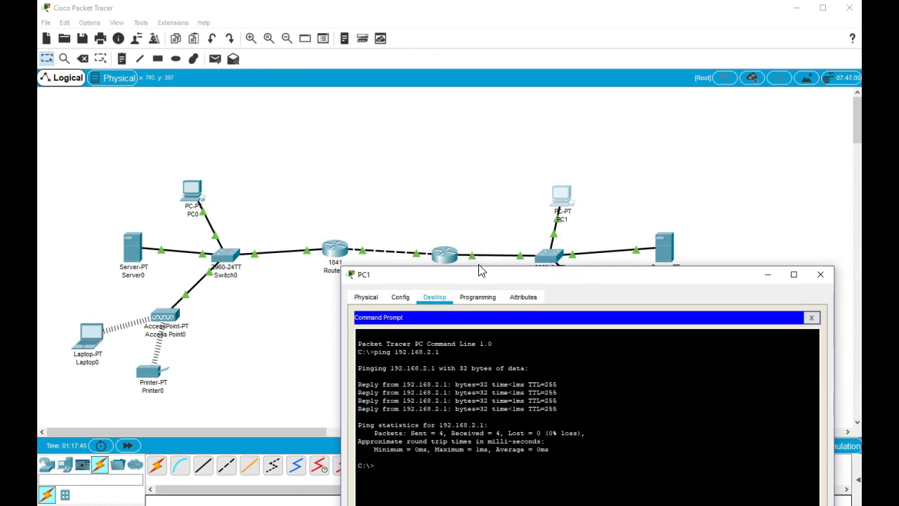
{"action": "left_click_drag", "start_coordinate": [502, 279], "coordinate": [616, 53]}
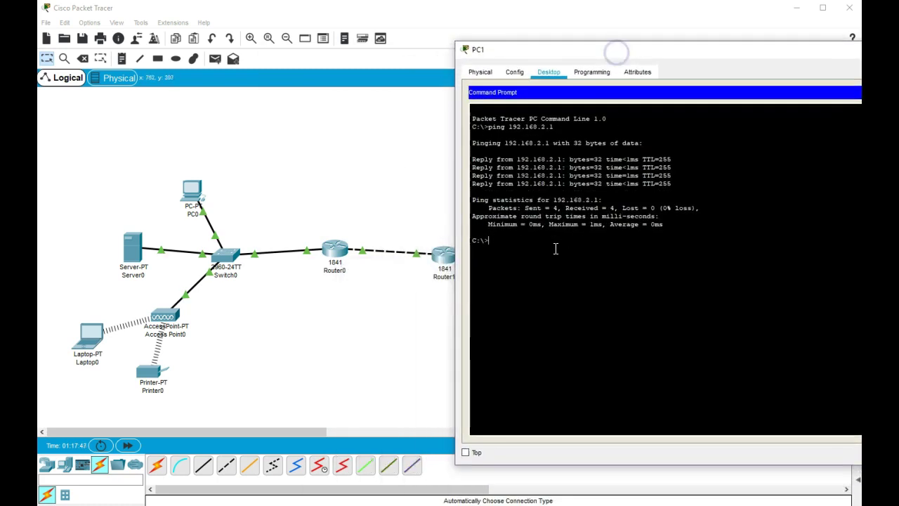
{"action": "type", "text": "10.0.0.2"}
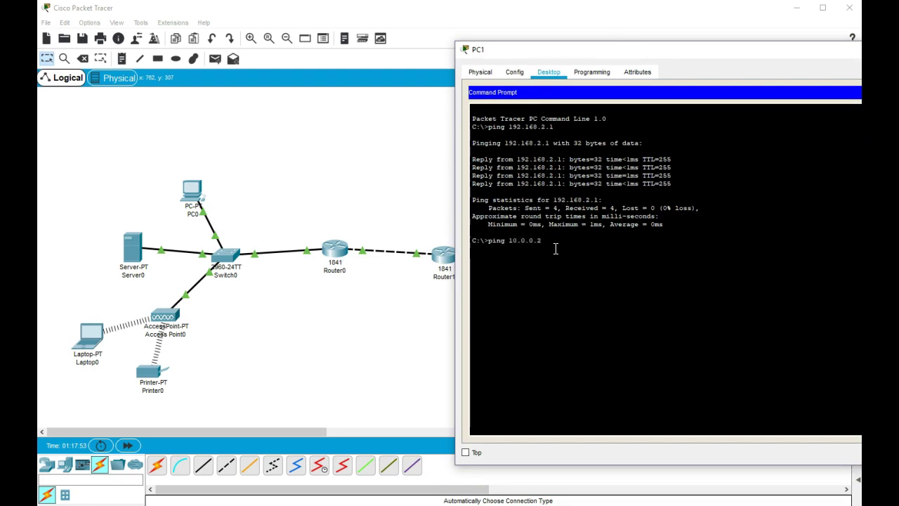
{"action": "key", "text": "Return"}
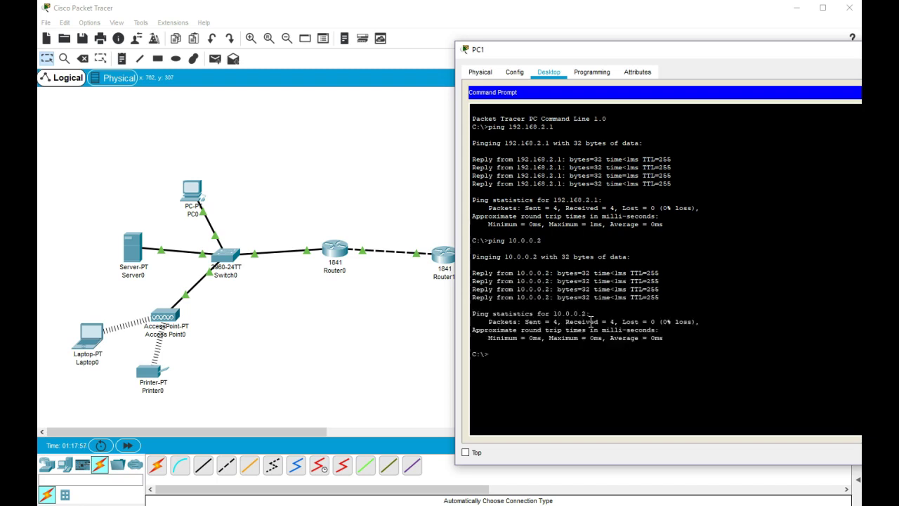
{"action": "key", "text": "Up"}
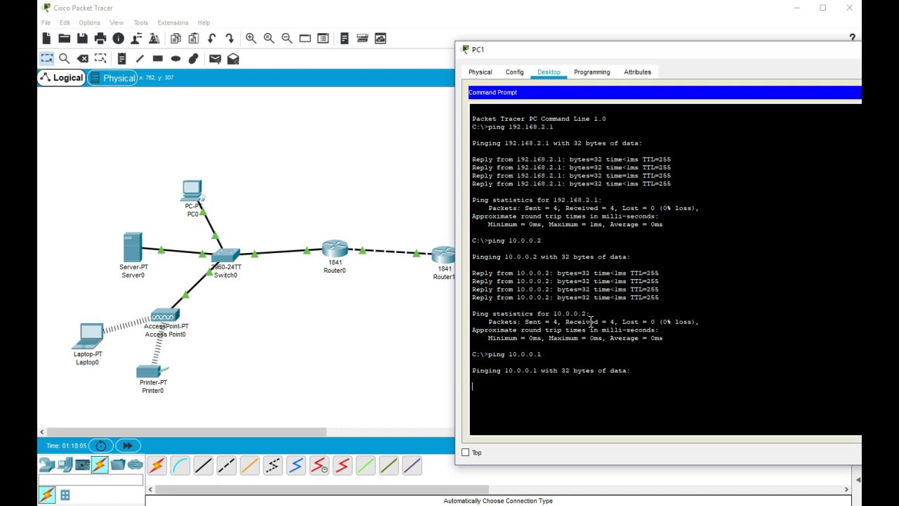
Add the networks 10.0.0.0 and 192.168.2.0 to Router1's RIP routing
{"action": "left_click", "coordinate": [447, 256]}
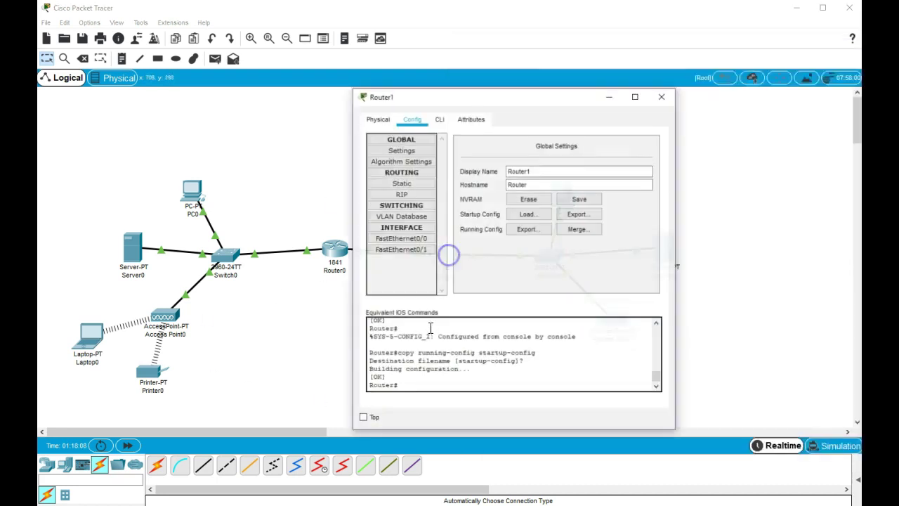
{"action": "left_click", "coordinate": [401, 195]}
{"action": "left_click", "coordinate": [588, 153]}
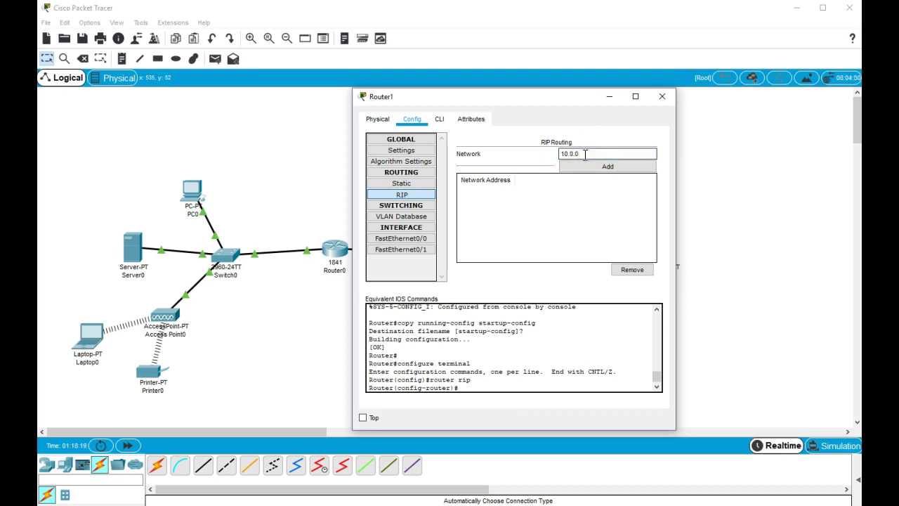
{"action": "left_click", "coordinate": [602, 167]}
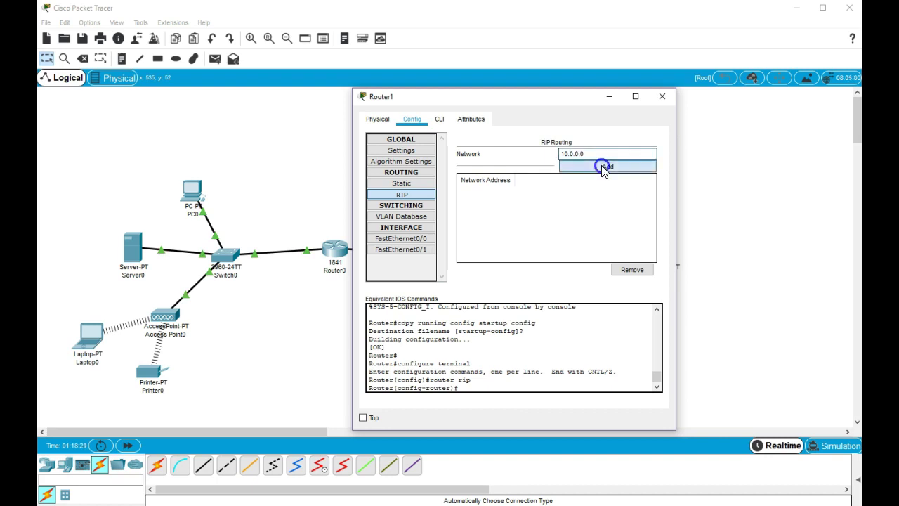
{"action": "left_click", "coordinate": [576, 153]}
{"action": "type", "text": "192"}
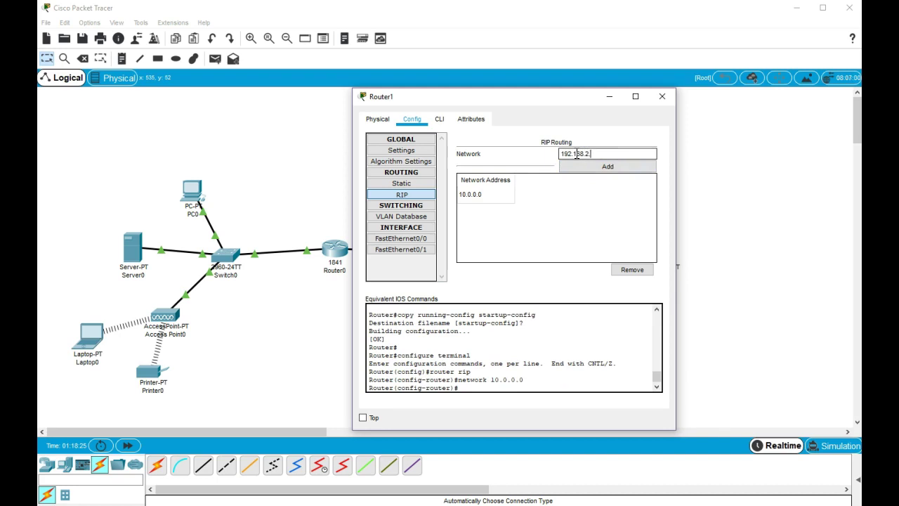
{"action": "left_click", "coordinate": [585, 163]}
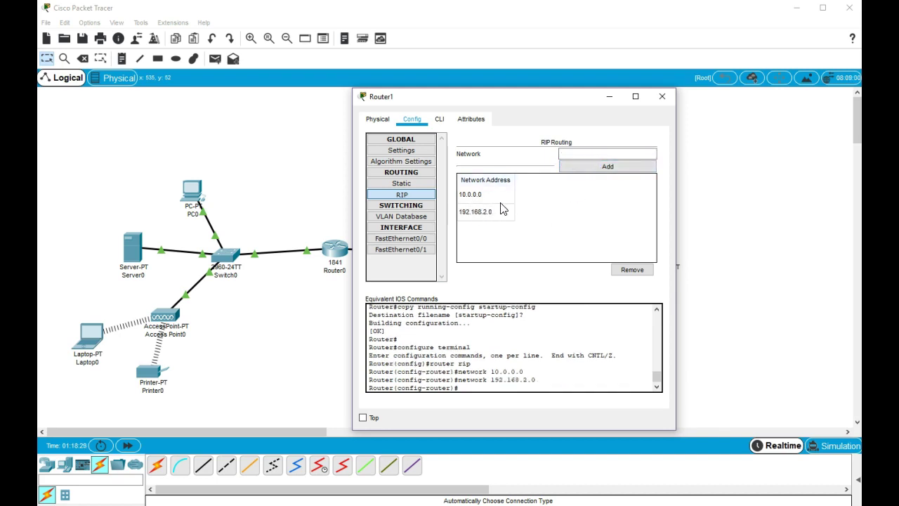
Save Router1's configuration with its RIP networks to NVRAM and close the router's window
{"action": "left_click", "coordinate": [402, 150]}
{"action": "left_click", "coordinate": [594, 198]}
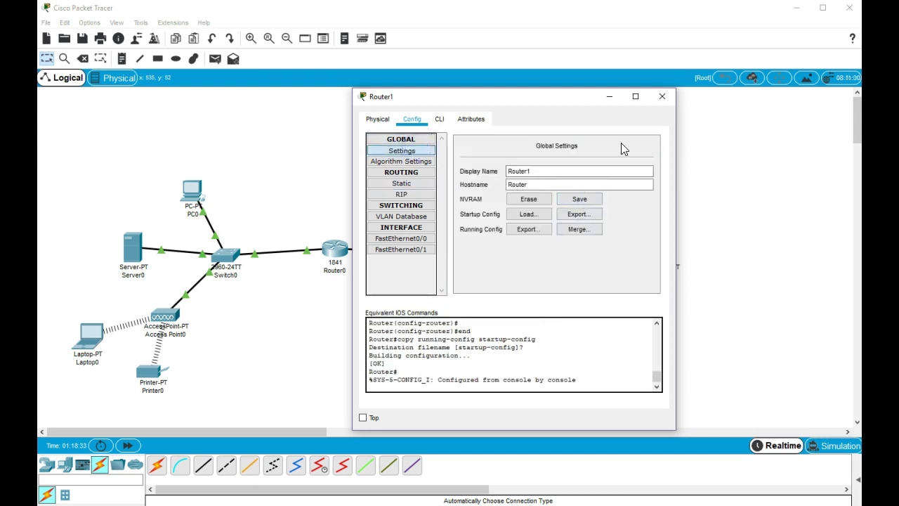
{"action": "left_click", "coordinate": [663, 97]}
Add the networks 192.168.1.0 and 10.0.0.0 to Router0's RIP routing
{"action": "left_click", "coordinate": [335, 248]}
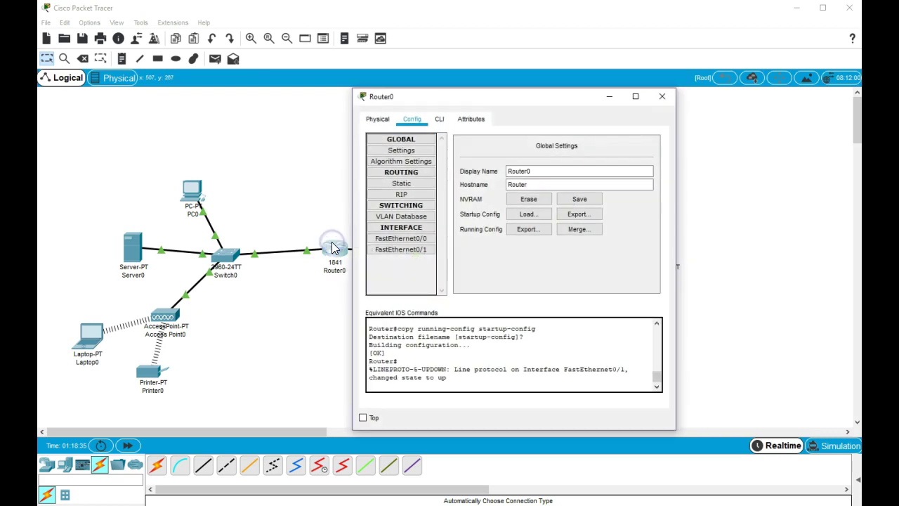
{"action": "left_click", "coordinate": [398, 199]}
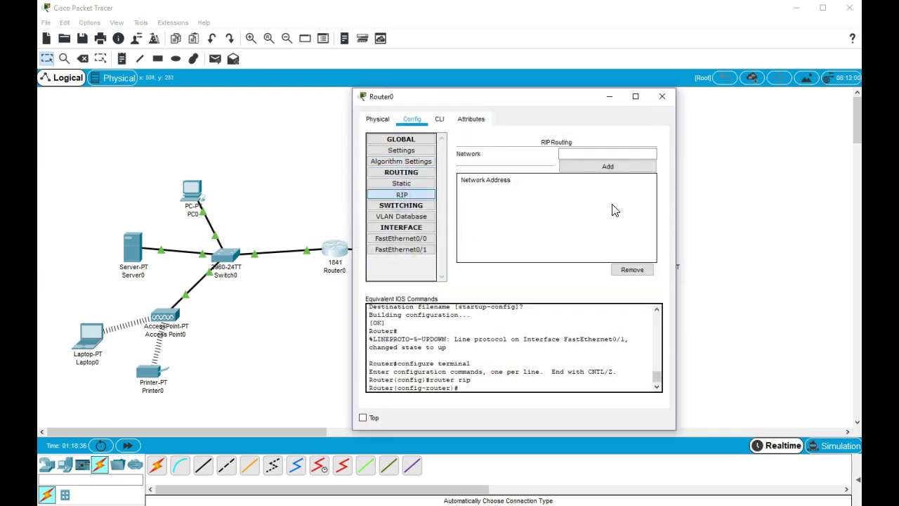
{"action": "left_click", "coordinate": [596, 149]}
{"action": "type", "text": "19"}
{"action": "type", "text": "2.168.1.0"}
{"action": "left_click", "coordinate": [592, 165]}
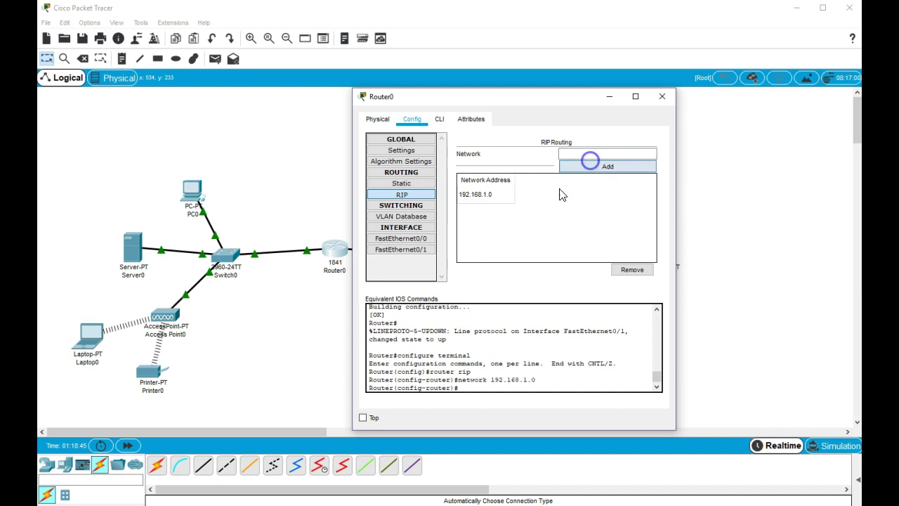
{"action": "left_click", "coordinate": [574, 151]}
{"action": "type", "text": "1"}
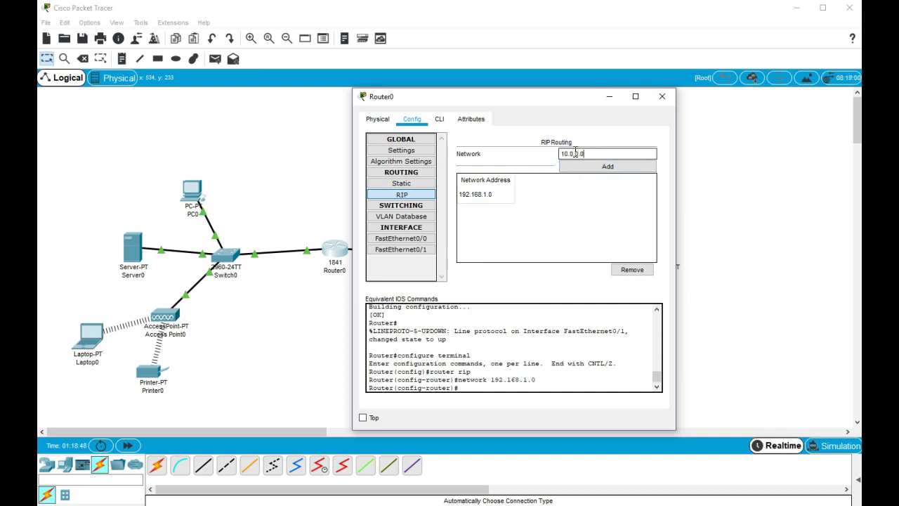
{"action": "type", "text": "0.0.0.0"}
{"action": "left_click", "coordinate": [591, 166]}
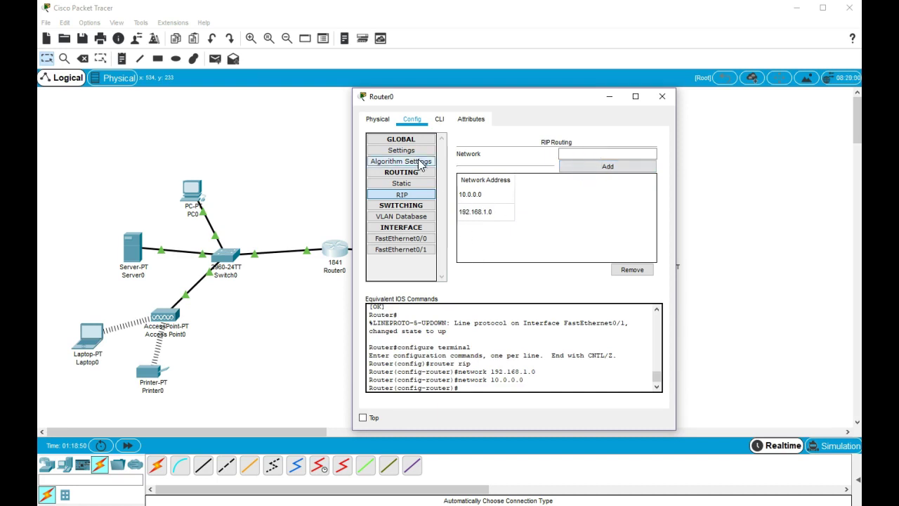
Save Router0's configuration with its RIP networks to NVRAM and close the router's window
{"action": "left_click_drag", "start_coordinate": [501, 98], "coordinate": [625, 95]}
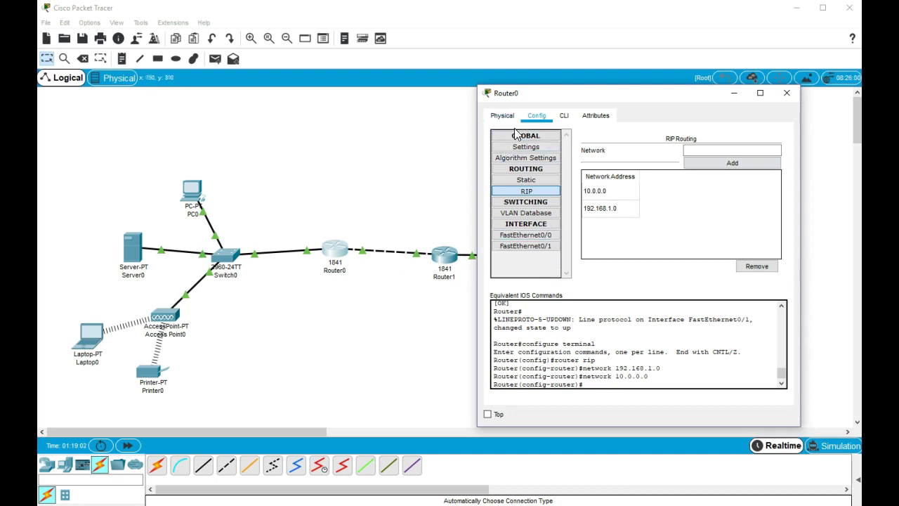
{"action": "left_click", "coordinate": [527, 146]}
{"action": "left_click", "coordinate": [718, 194]}
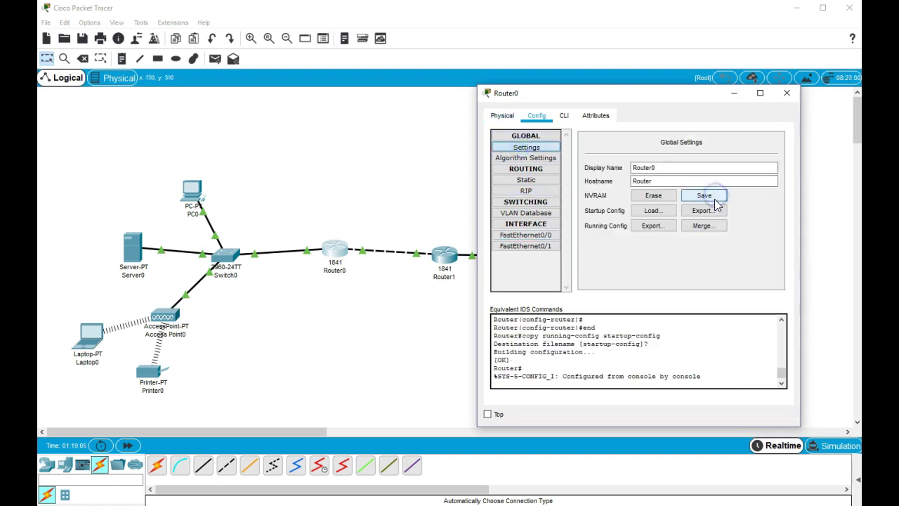
{"action": "left_click", "coordinate": [787, 93]}
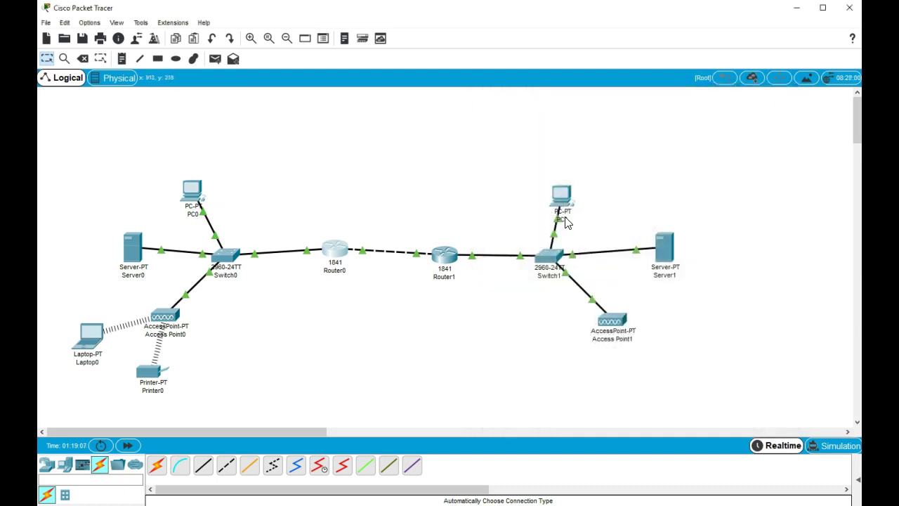
Repeat the ping to 10.0.0.1 from PC1's command prompt and bring the whole PC1 window into view
{"action": "left_click", "coordinate": [565, 196]}
{"action": "key", "text": "Up"}
{"action": "key", "text": "Return"}
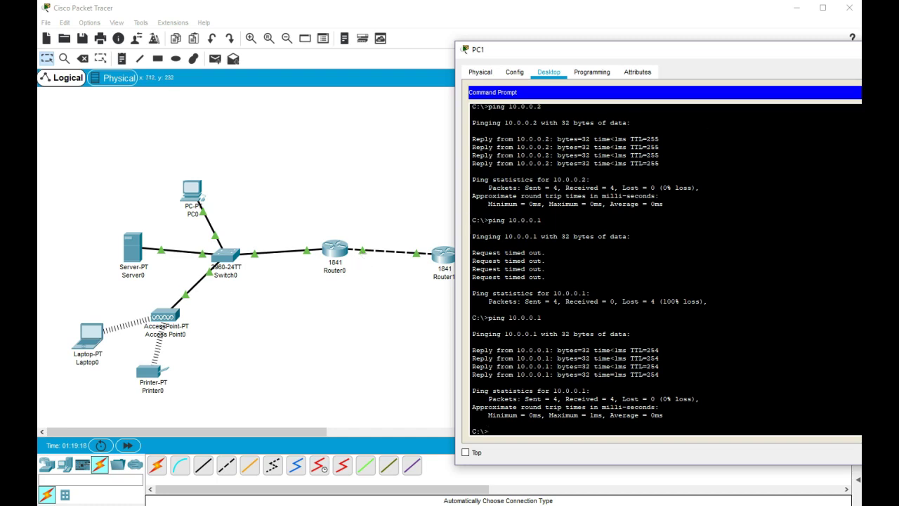
{"action": "left_click_drag", "start_coordinate": [747, 55], "coordinate": [603, 55]}
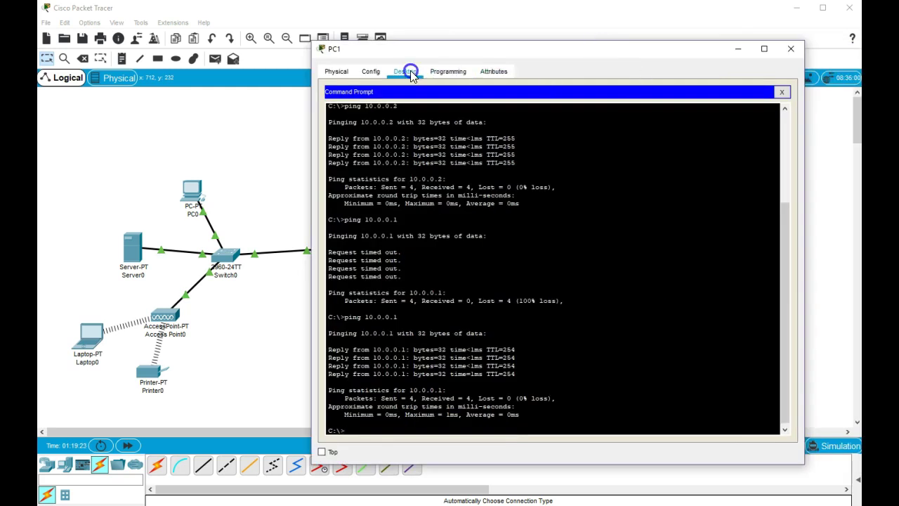
Load the site wdw.com in PC1's web browser, reload it, and close PC1's window
{"action": "left_click", "coordinate": [779, 93]}
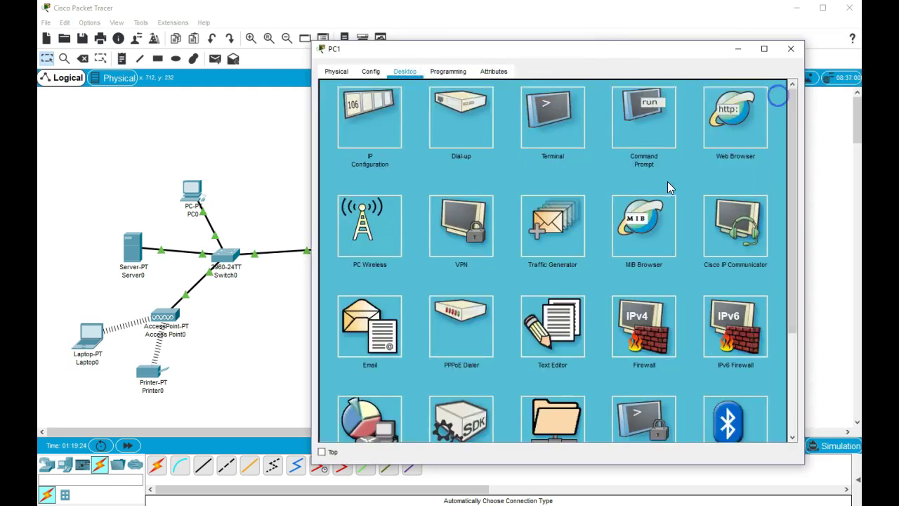
{"action": "left_click", "coordinate": [743, 116]}
{"action": "left_click", "coordinate": [465, 104]}
{"action": "type", "text": "wdw.com"}
{"action": "key", "text": "Return"}
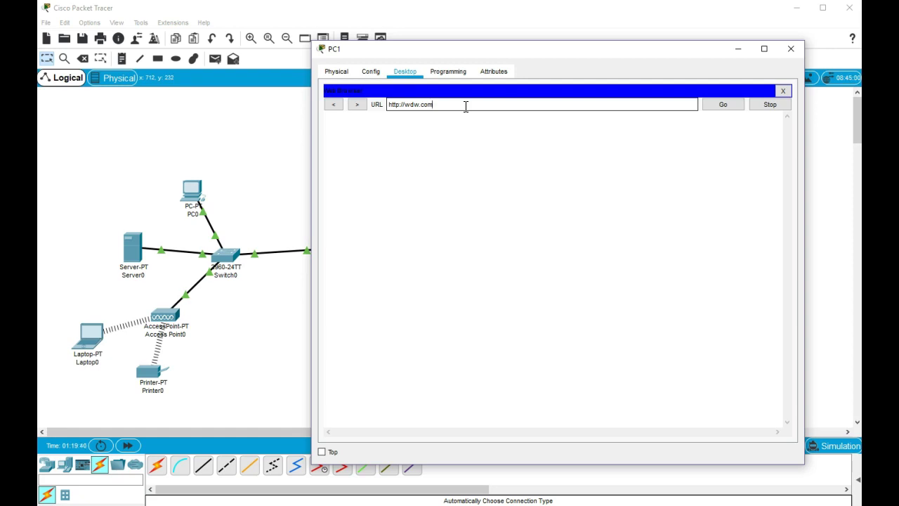
{"action": "left_click", "coordinate": [723, 105]}
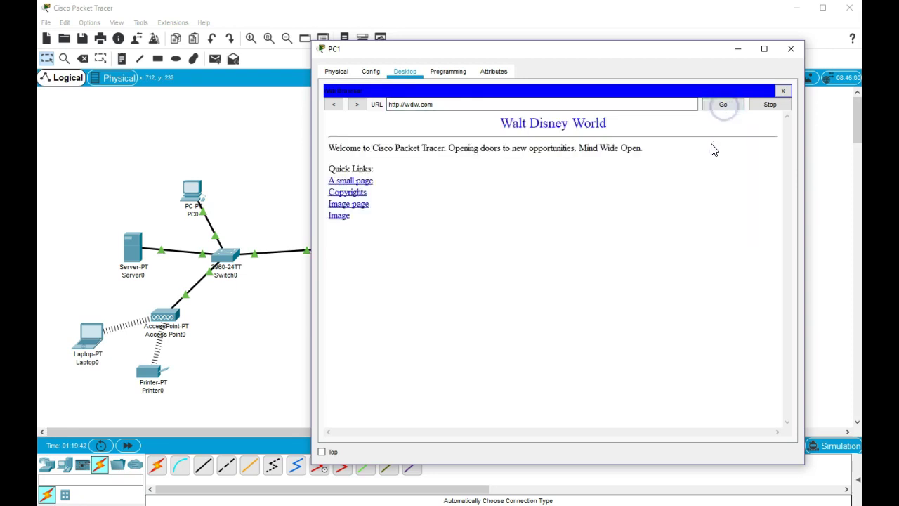
{"action": "left_click", "coordinate": [733, 105]}
{"action": "left_click", "coordinate": [729, 105]}
{"action": "left_click", "coordinate": [791, 48]}
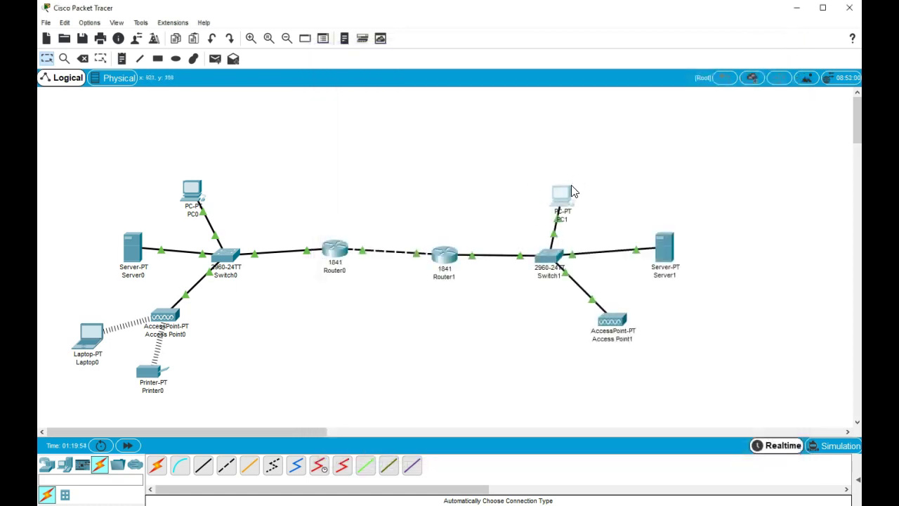